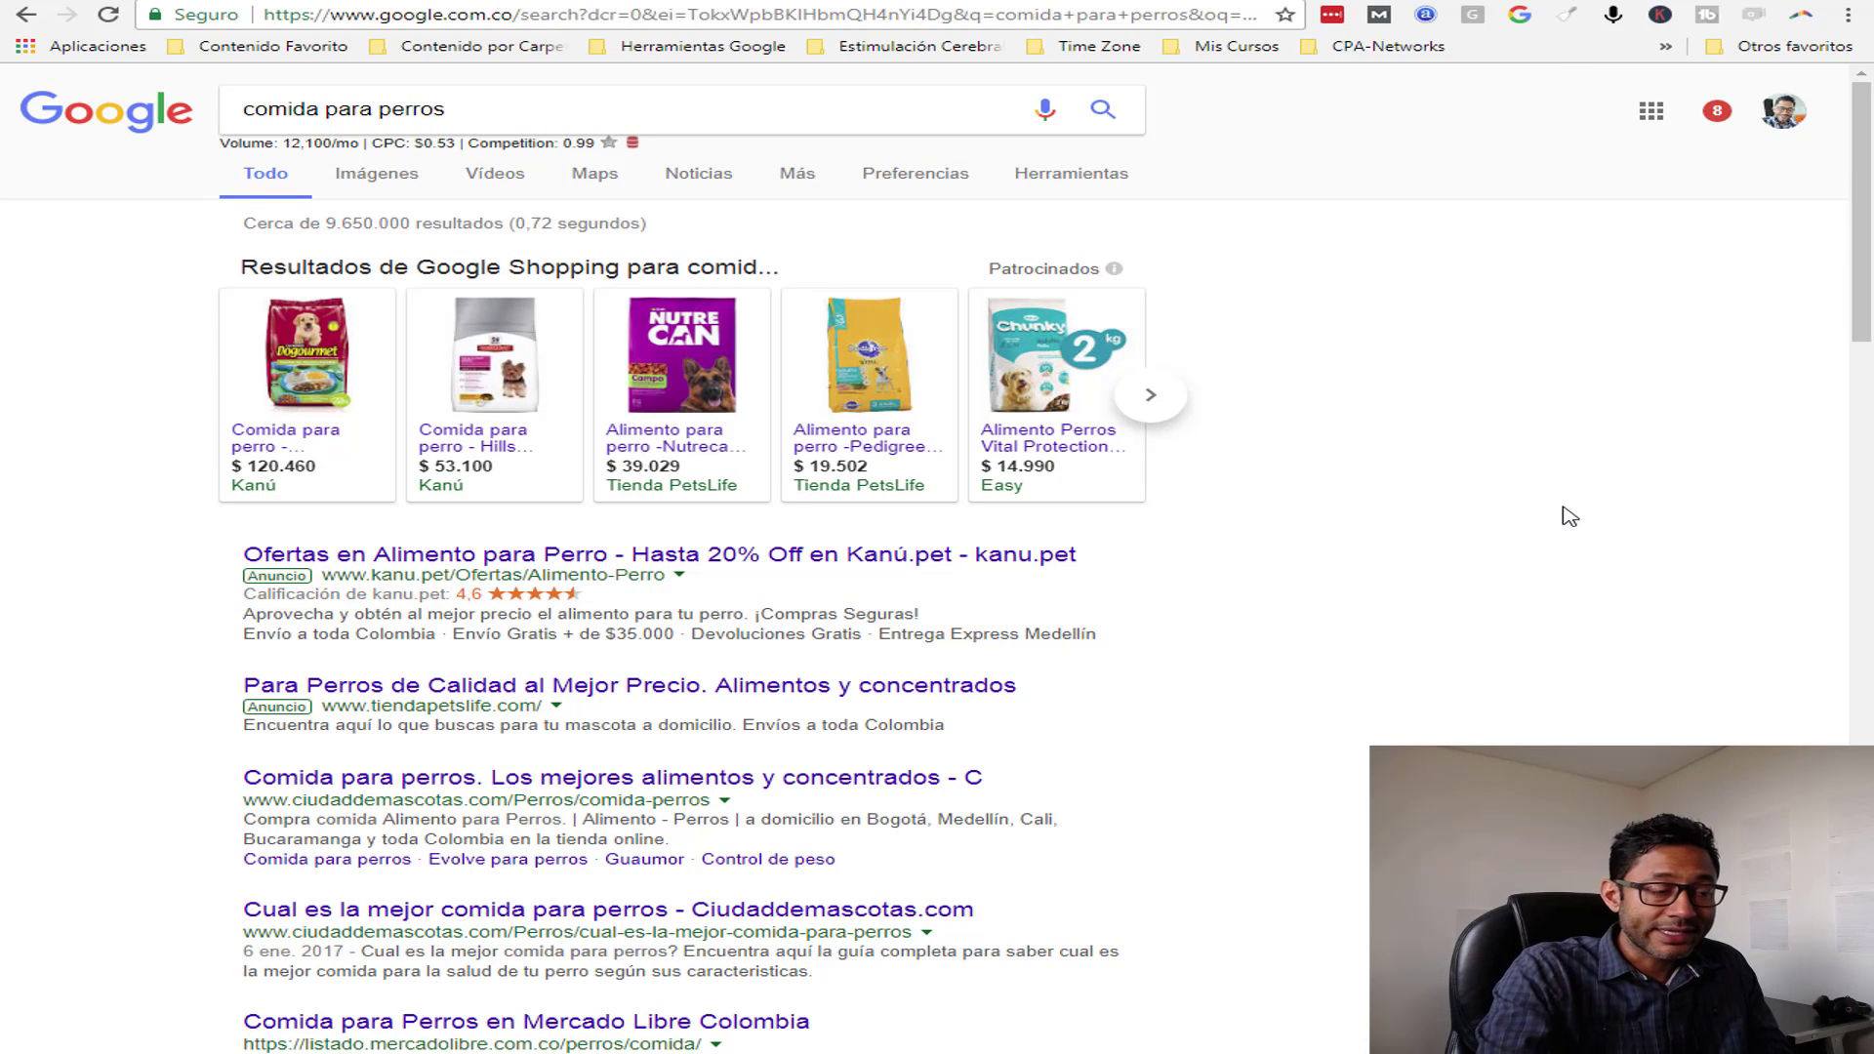
- Look through the Google results for "comida para perros", including the shopping listings, ads and organic results
{"action": "scroll", "coordinate": [1569, 516], "scroll_direction": "down", "scroll_amount": 1}
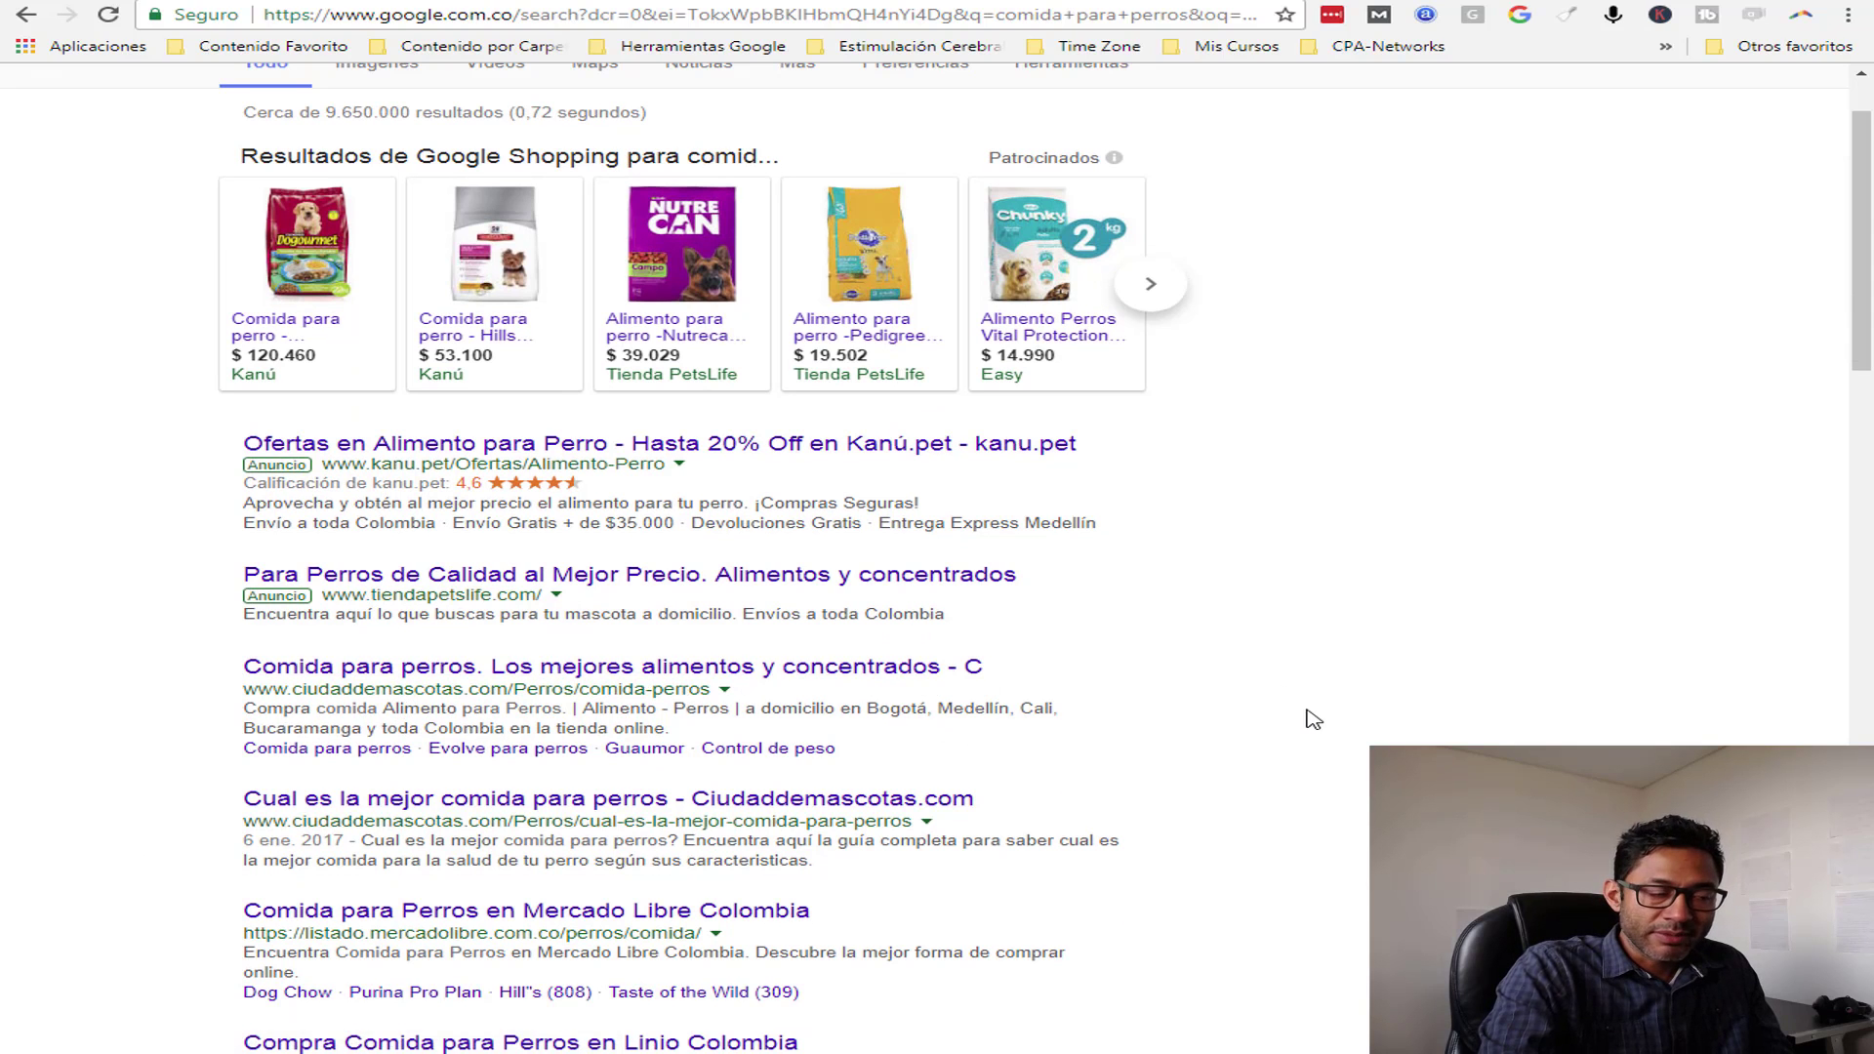
{"action": "scroll", "coordinate": [1308, 727], "scroll_direction": "up", "scroll_amount": 1}
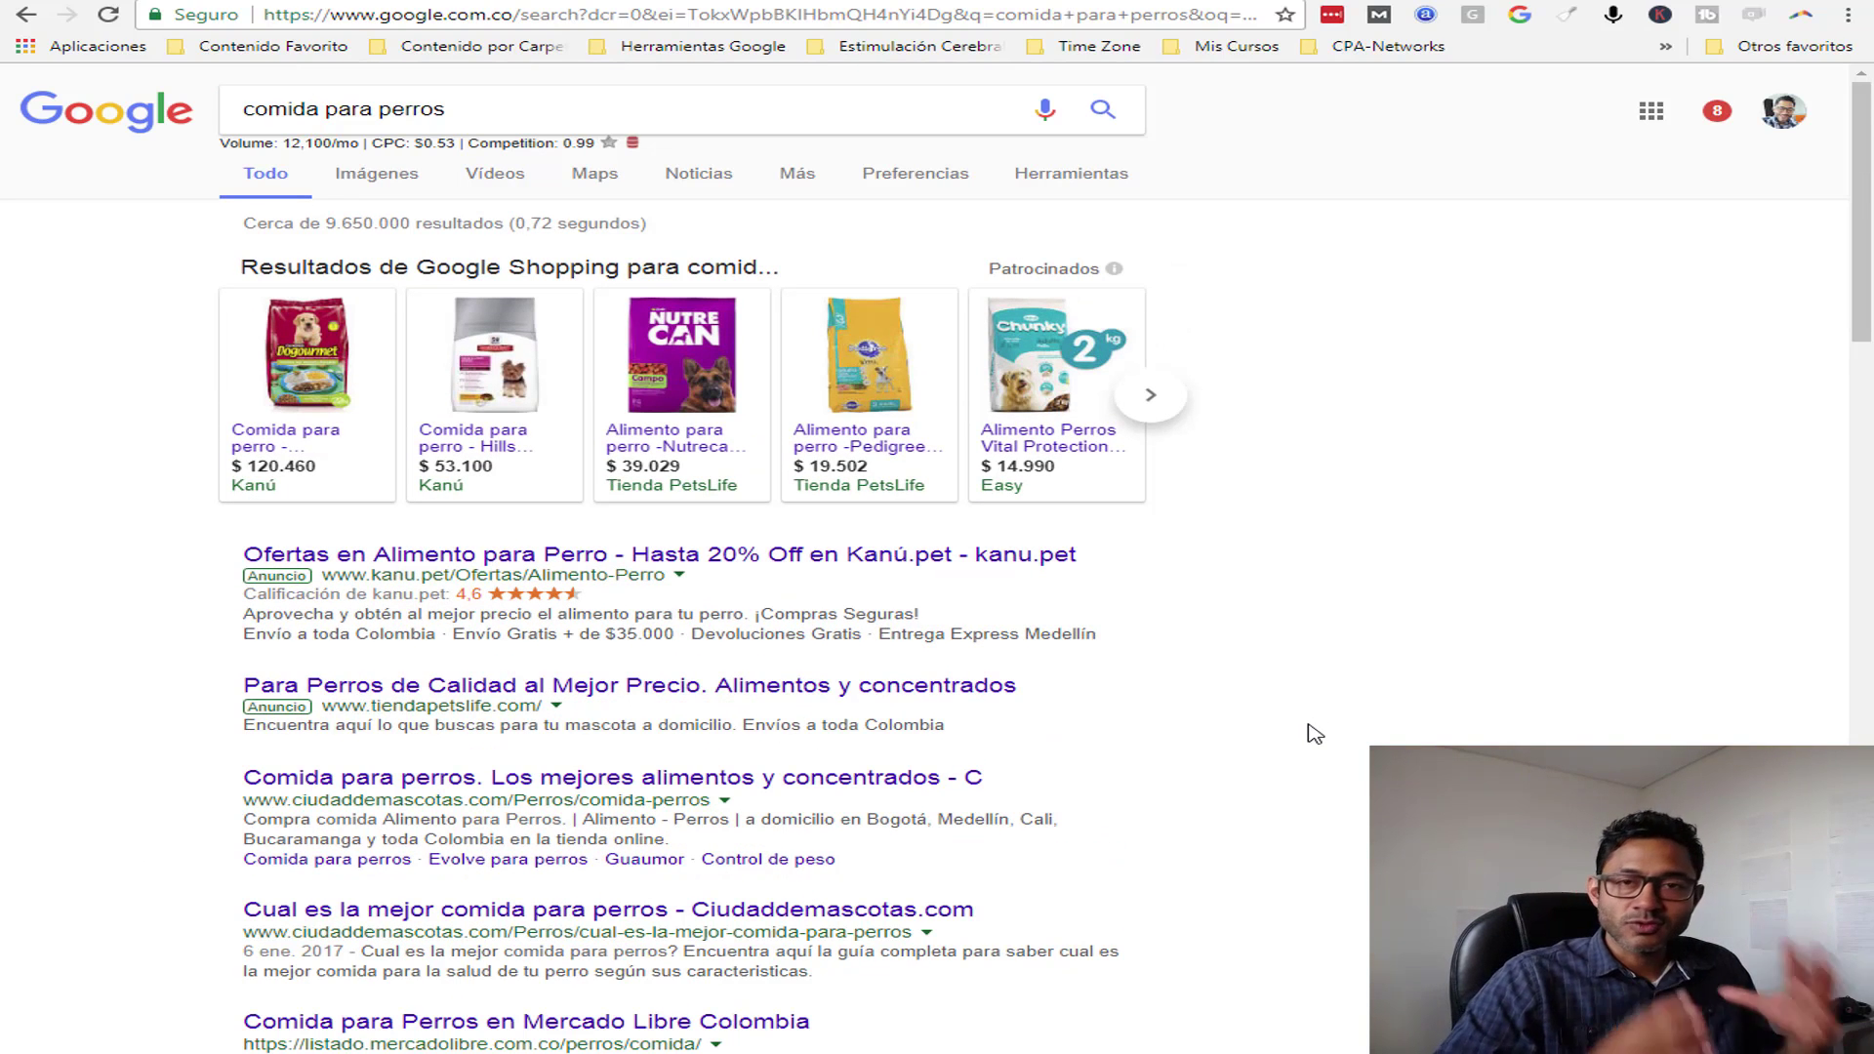
{"action": "scroll", "coordinate": [1246, 666], "scroll_direction": "down", "scroll_amount": 2}
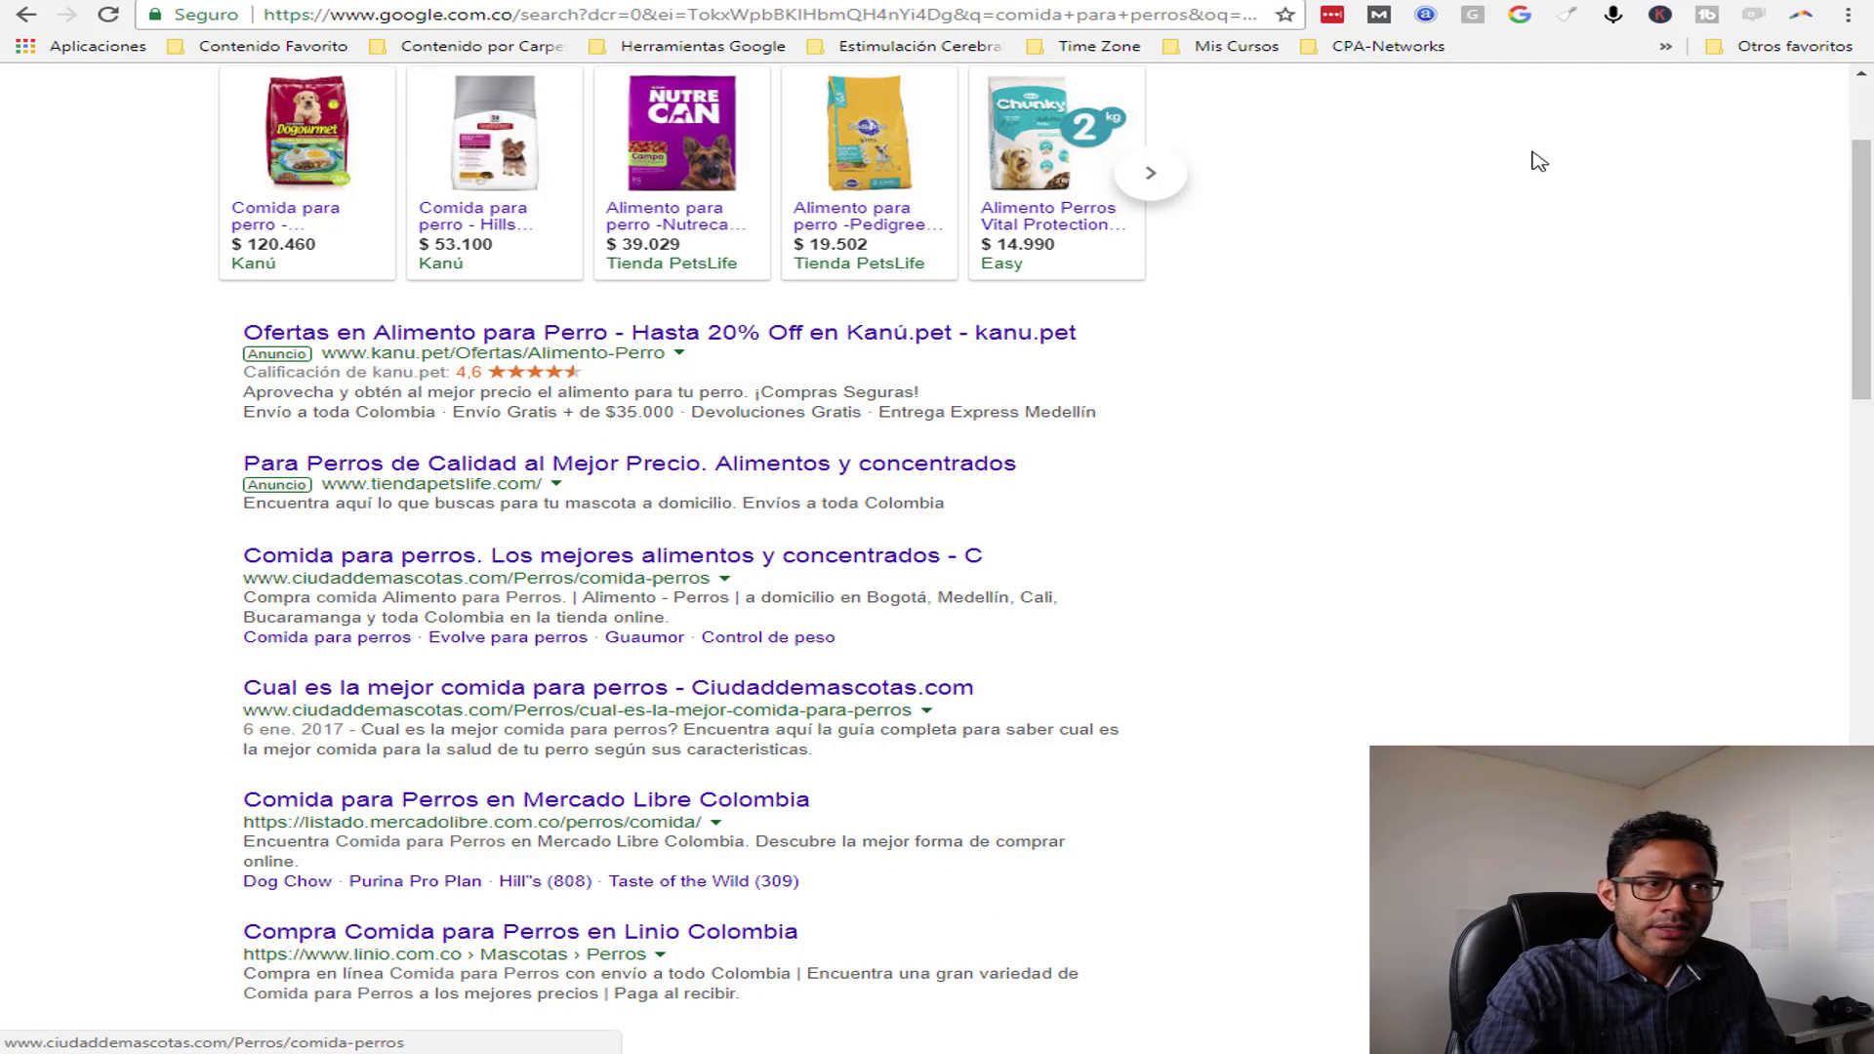
- Switch to the KWFinder site, look over its home page and sign in with the prefilled account credentials
{"action": "left_click", "coordinate": [895, 2]}
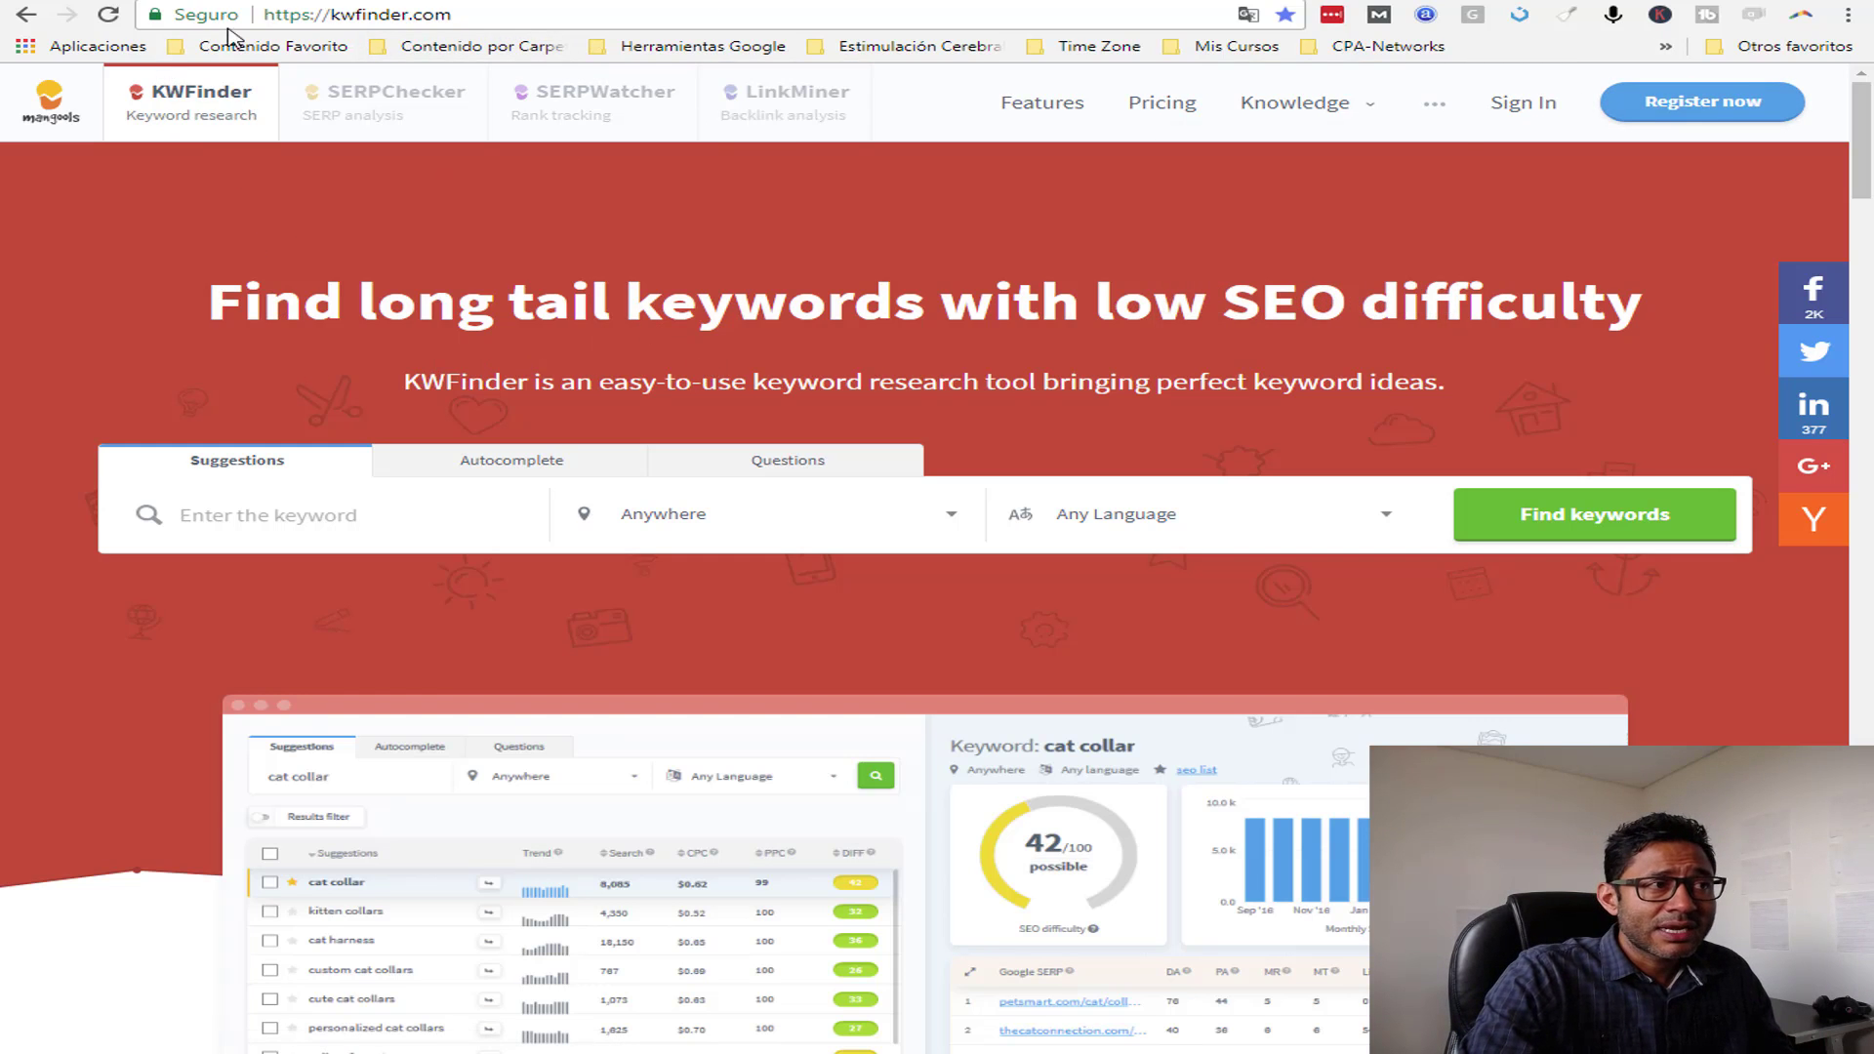
{"action": "left_click_drag", "start_coordinate": [269, 14], "coordinate": [473, 18]}
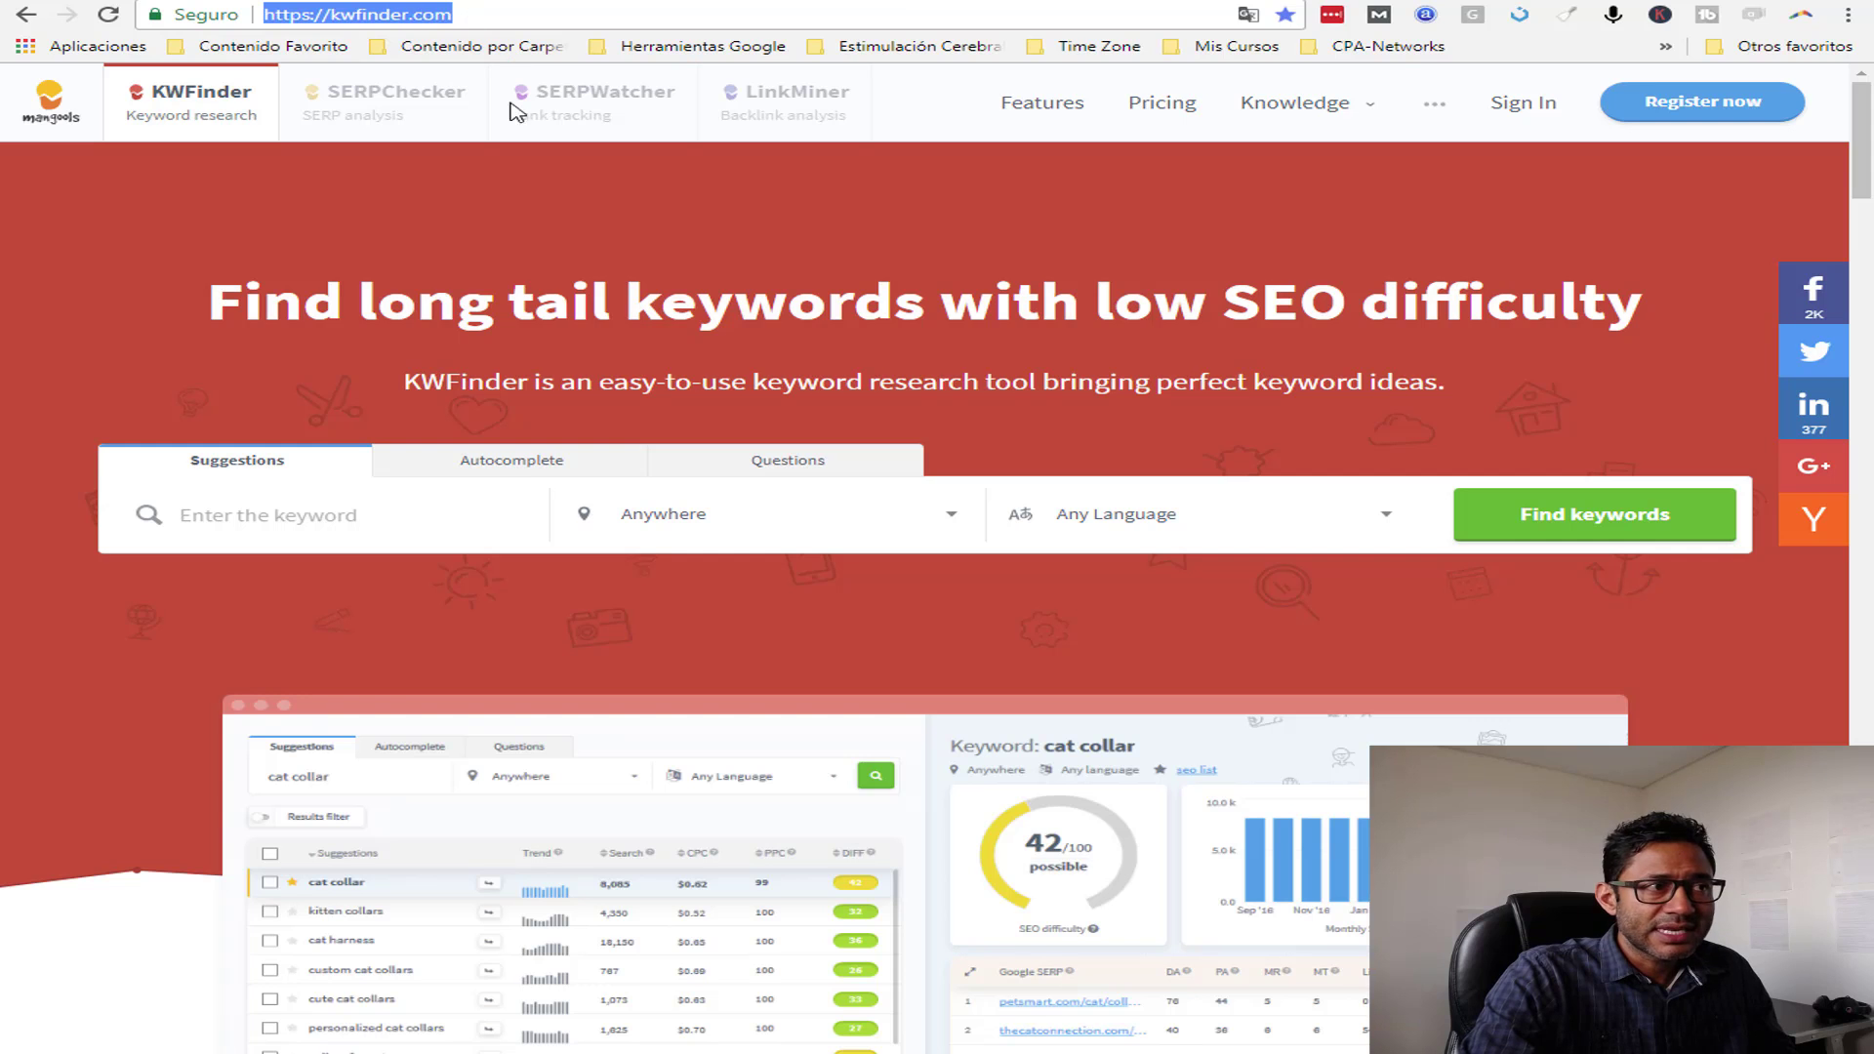
{"action": "scroll", "coordinate": [522, 498], "scroll_direction": "down", "scroll_amount": 5}
{"action": "scroll", "coordinate": [522, 500], "scroll_direction": "up", "scroll_amount": 5}
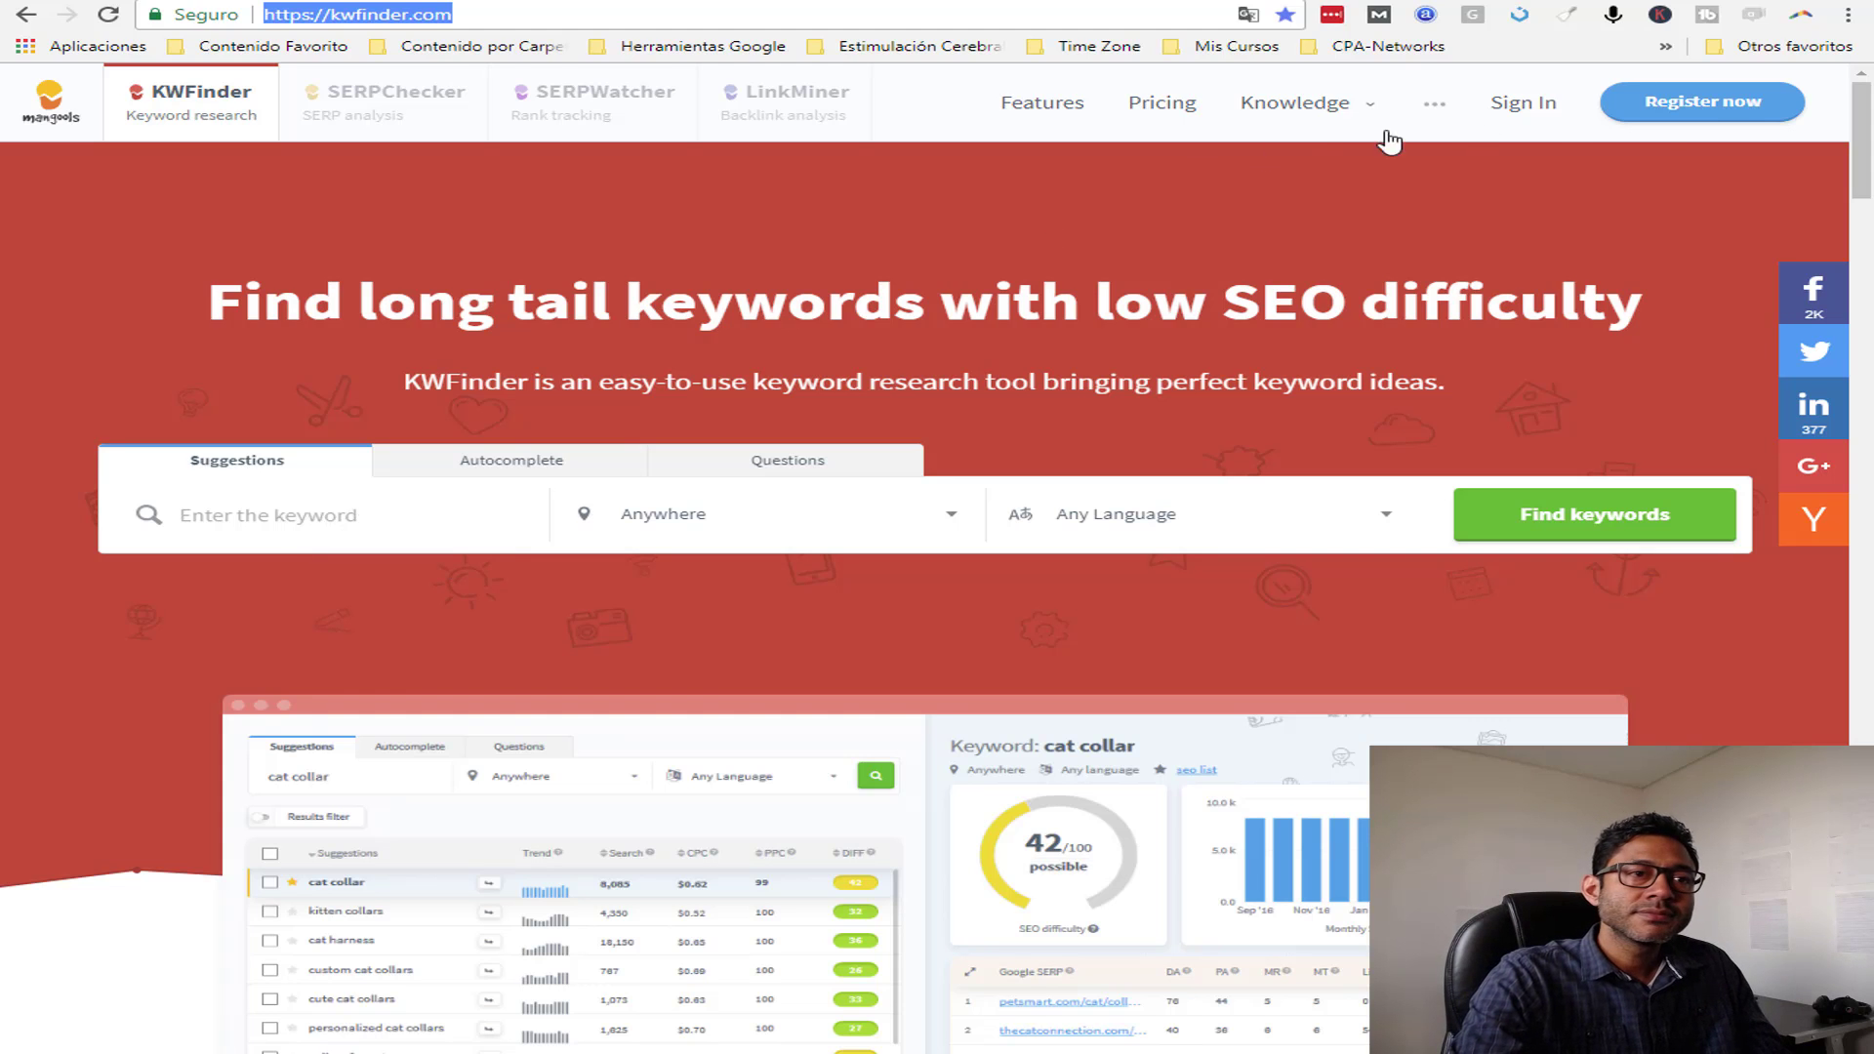
{"action": "left_click", "coordinate": [1532, 115]}
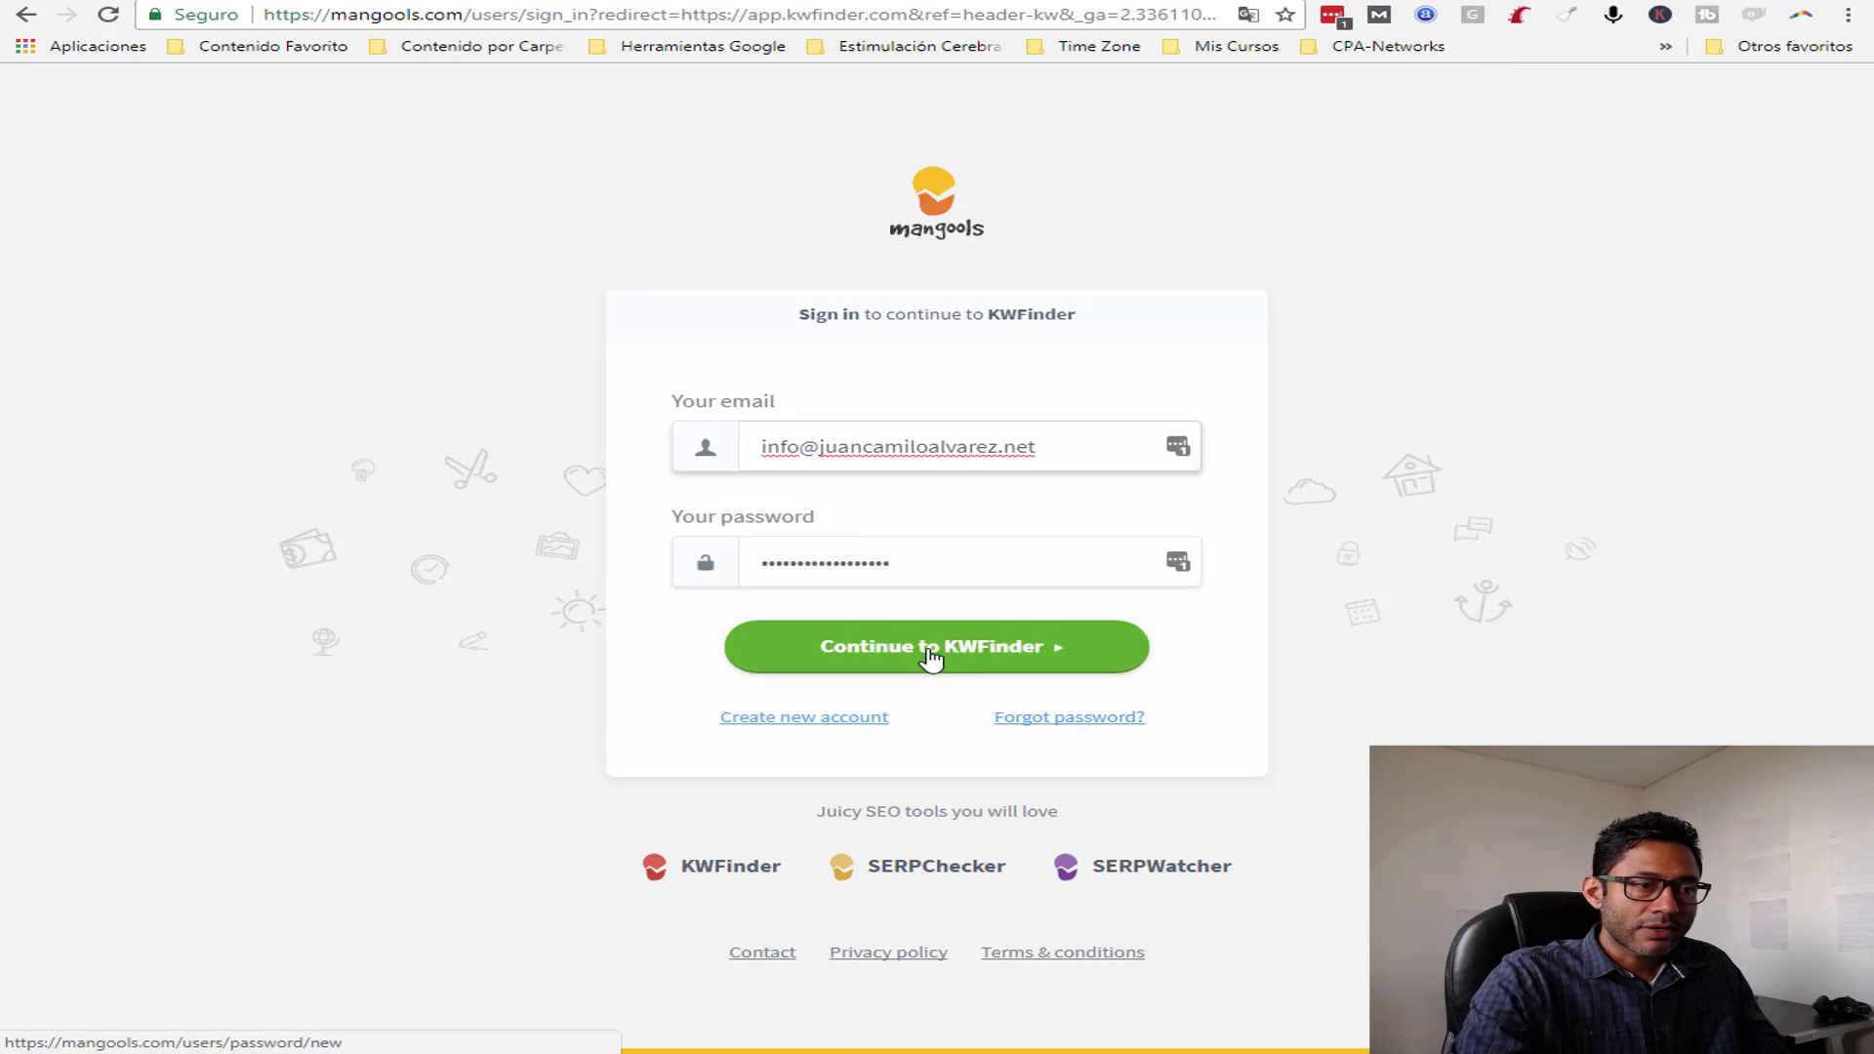
{"action": "left_click", "coordinate": [928, 654]}
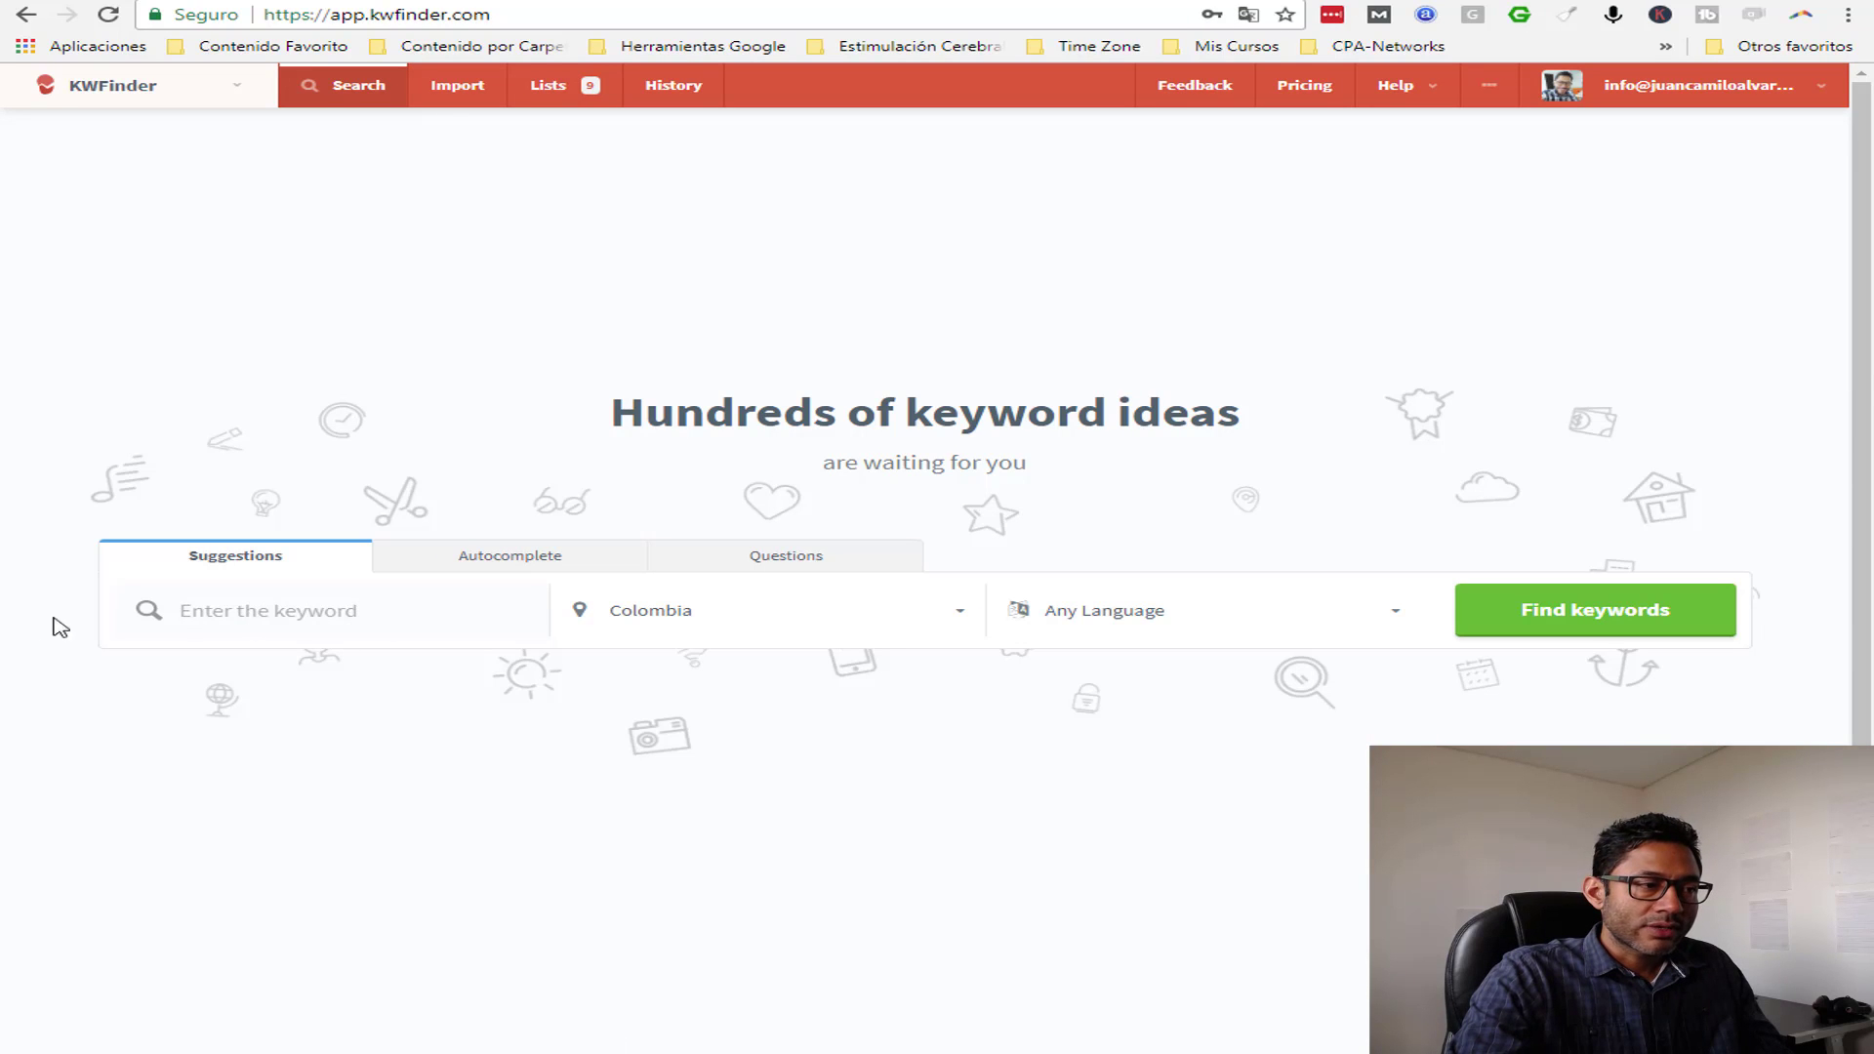
- Find keyword suggestions for "comida para perros" with the location set to Colombia and the language to Spanish
{"action": "type", "text": "comida para perros"}
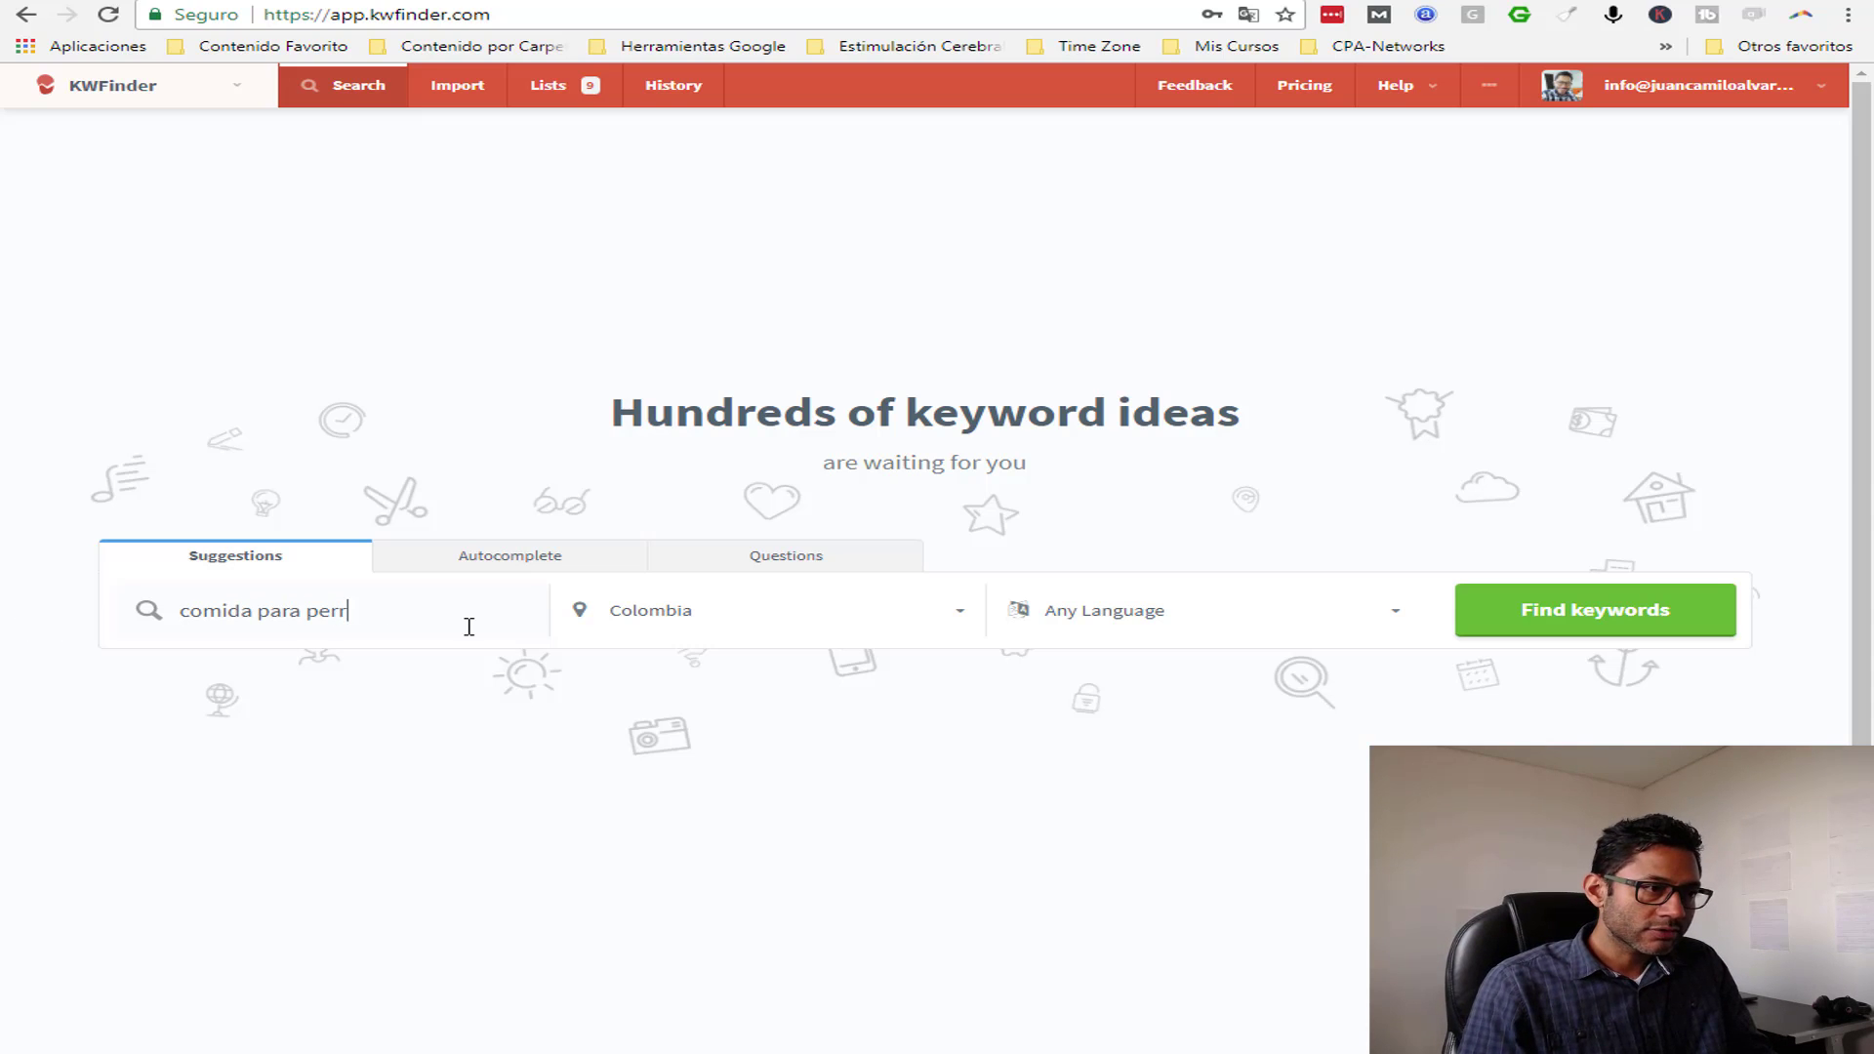
{"action": "left_click", "coordinate": [701, 625]}
{"action": "type", "text": "c"}
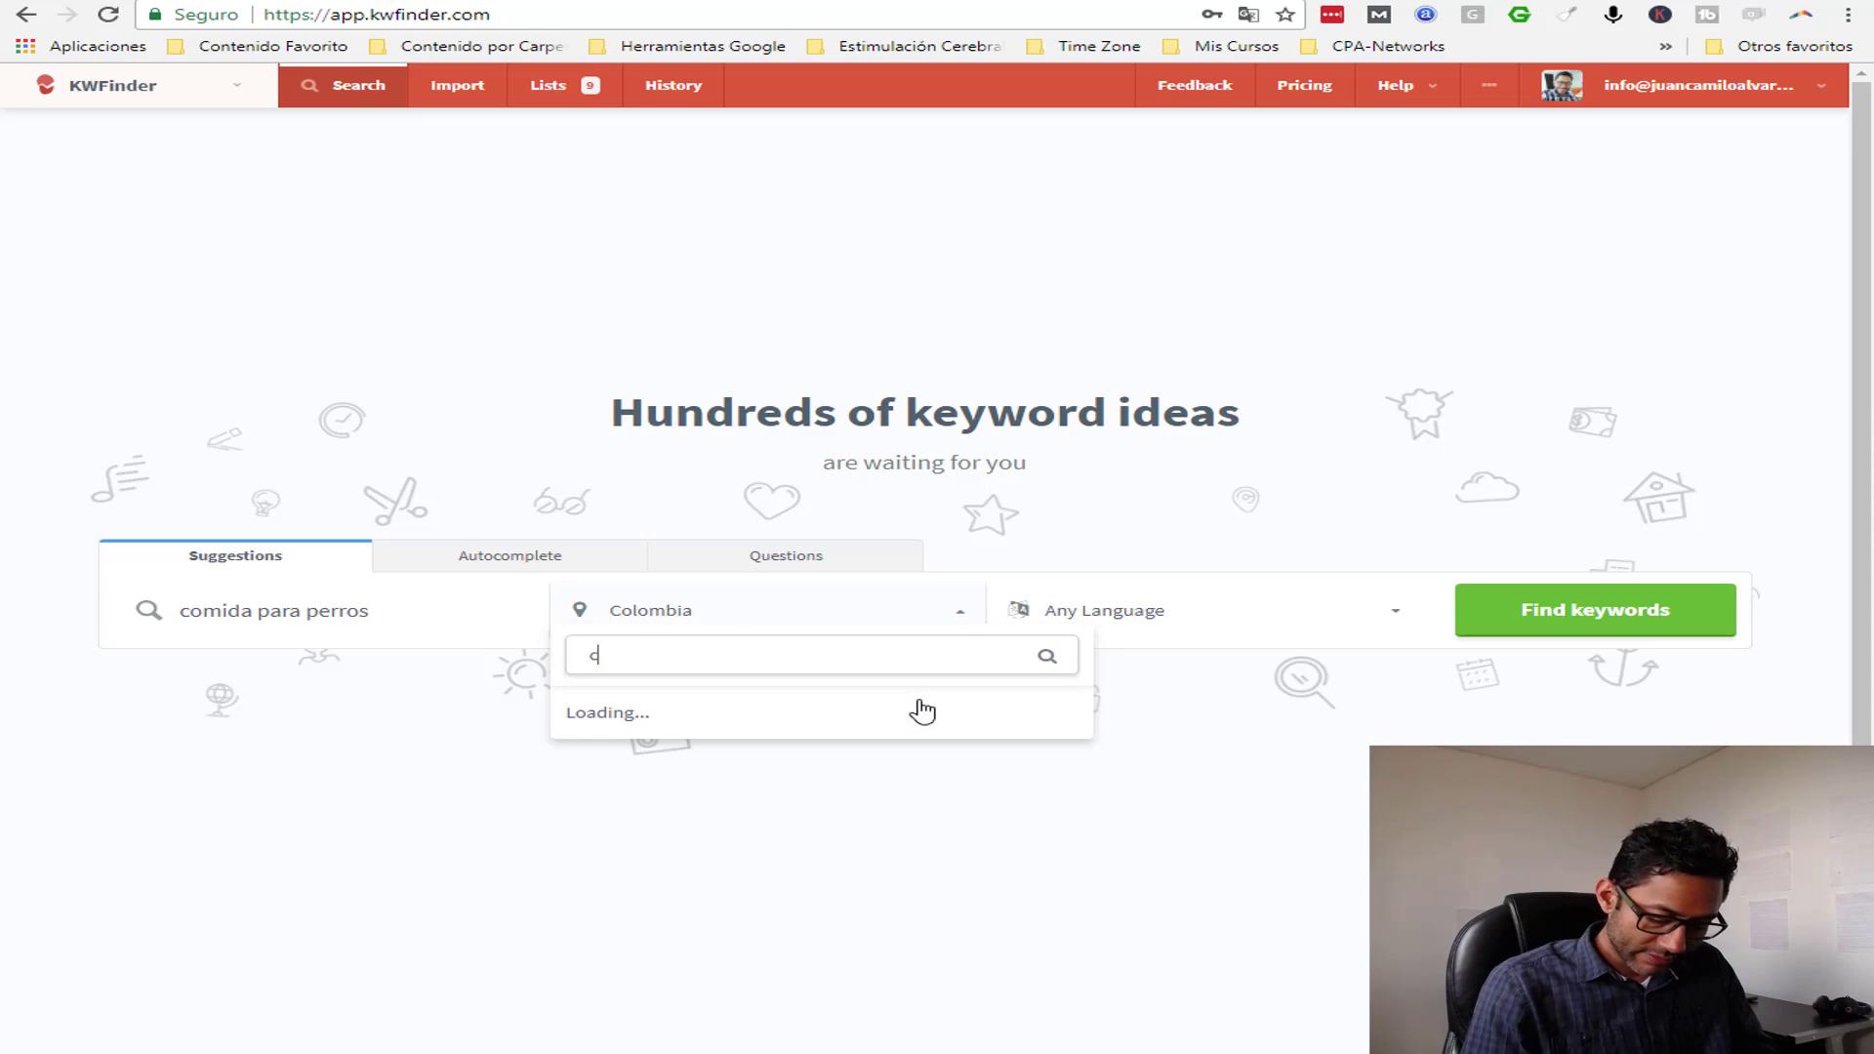
{"action": "type", "text": "olo"}
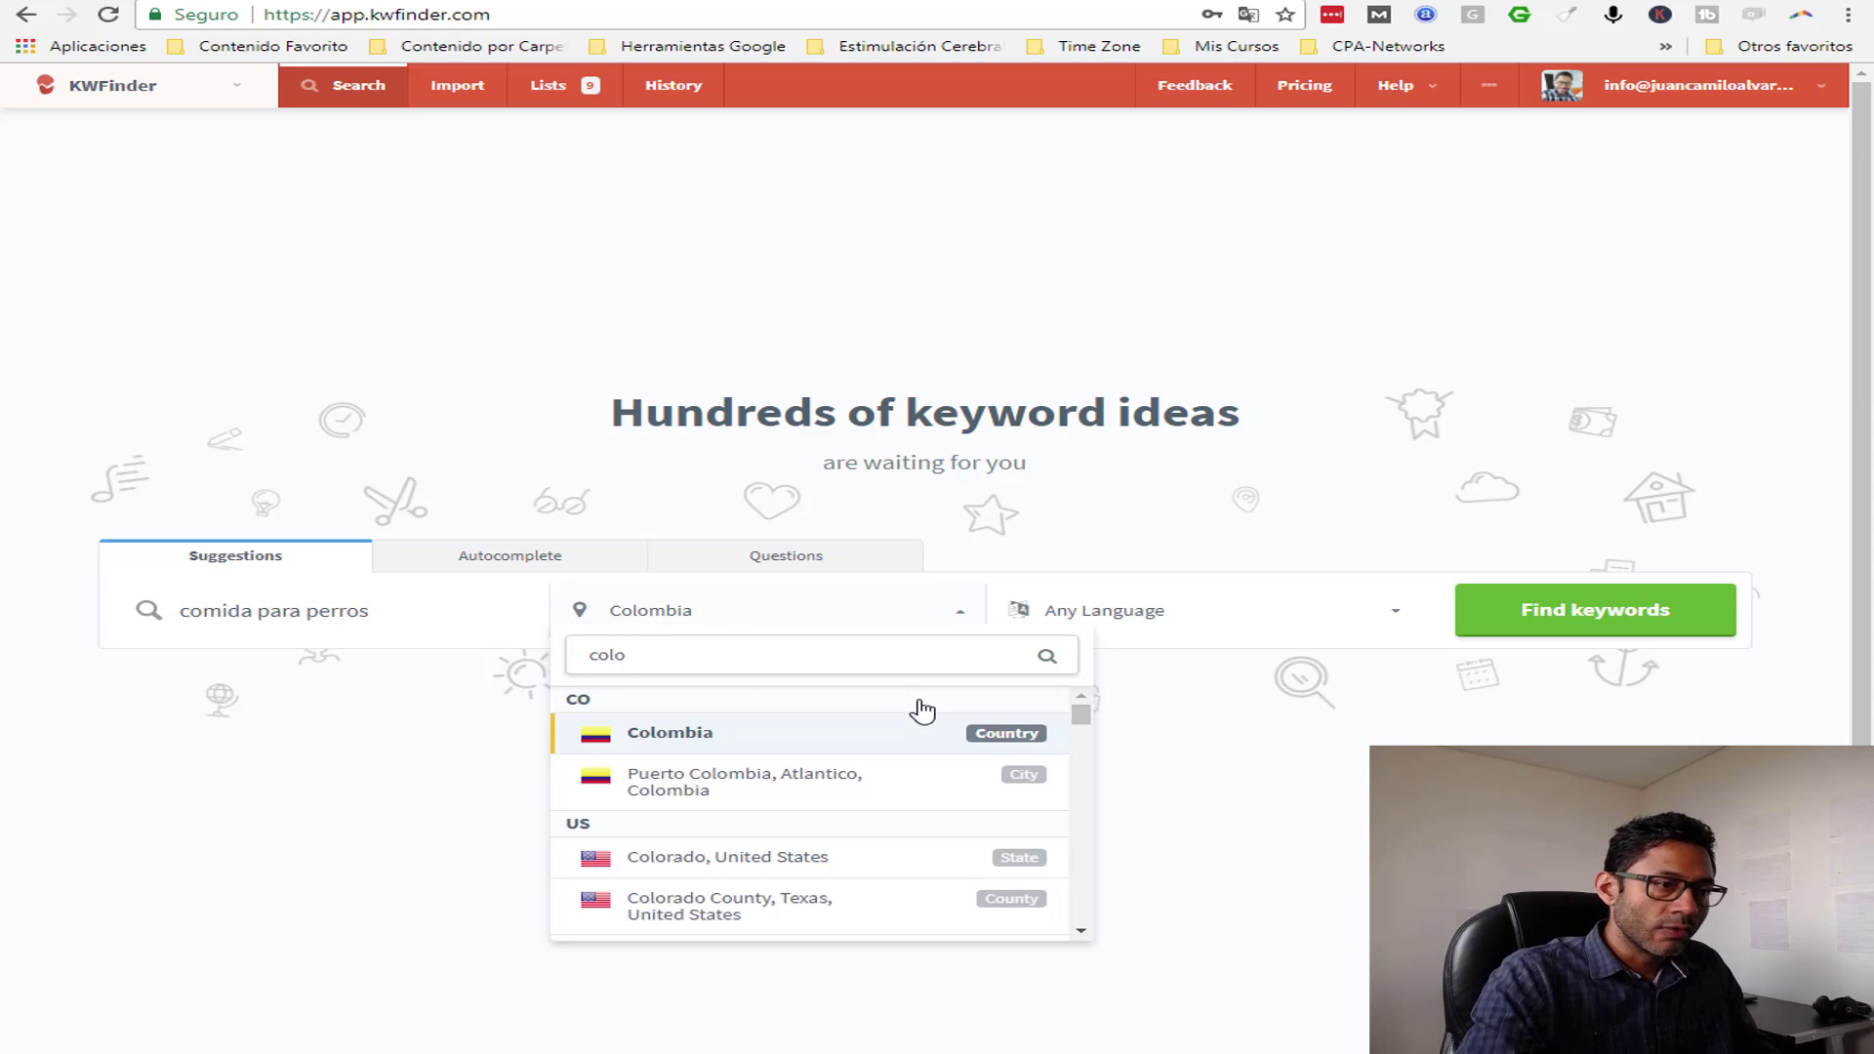
{"action": "left_click", "coordinate": [673, 748]}
{"action": "left_click", "coordinate": [1142, 619]}
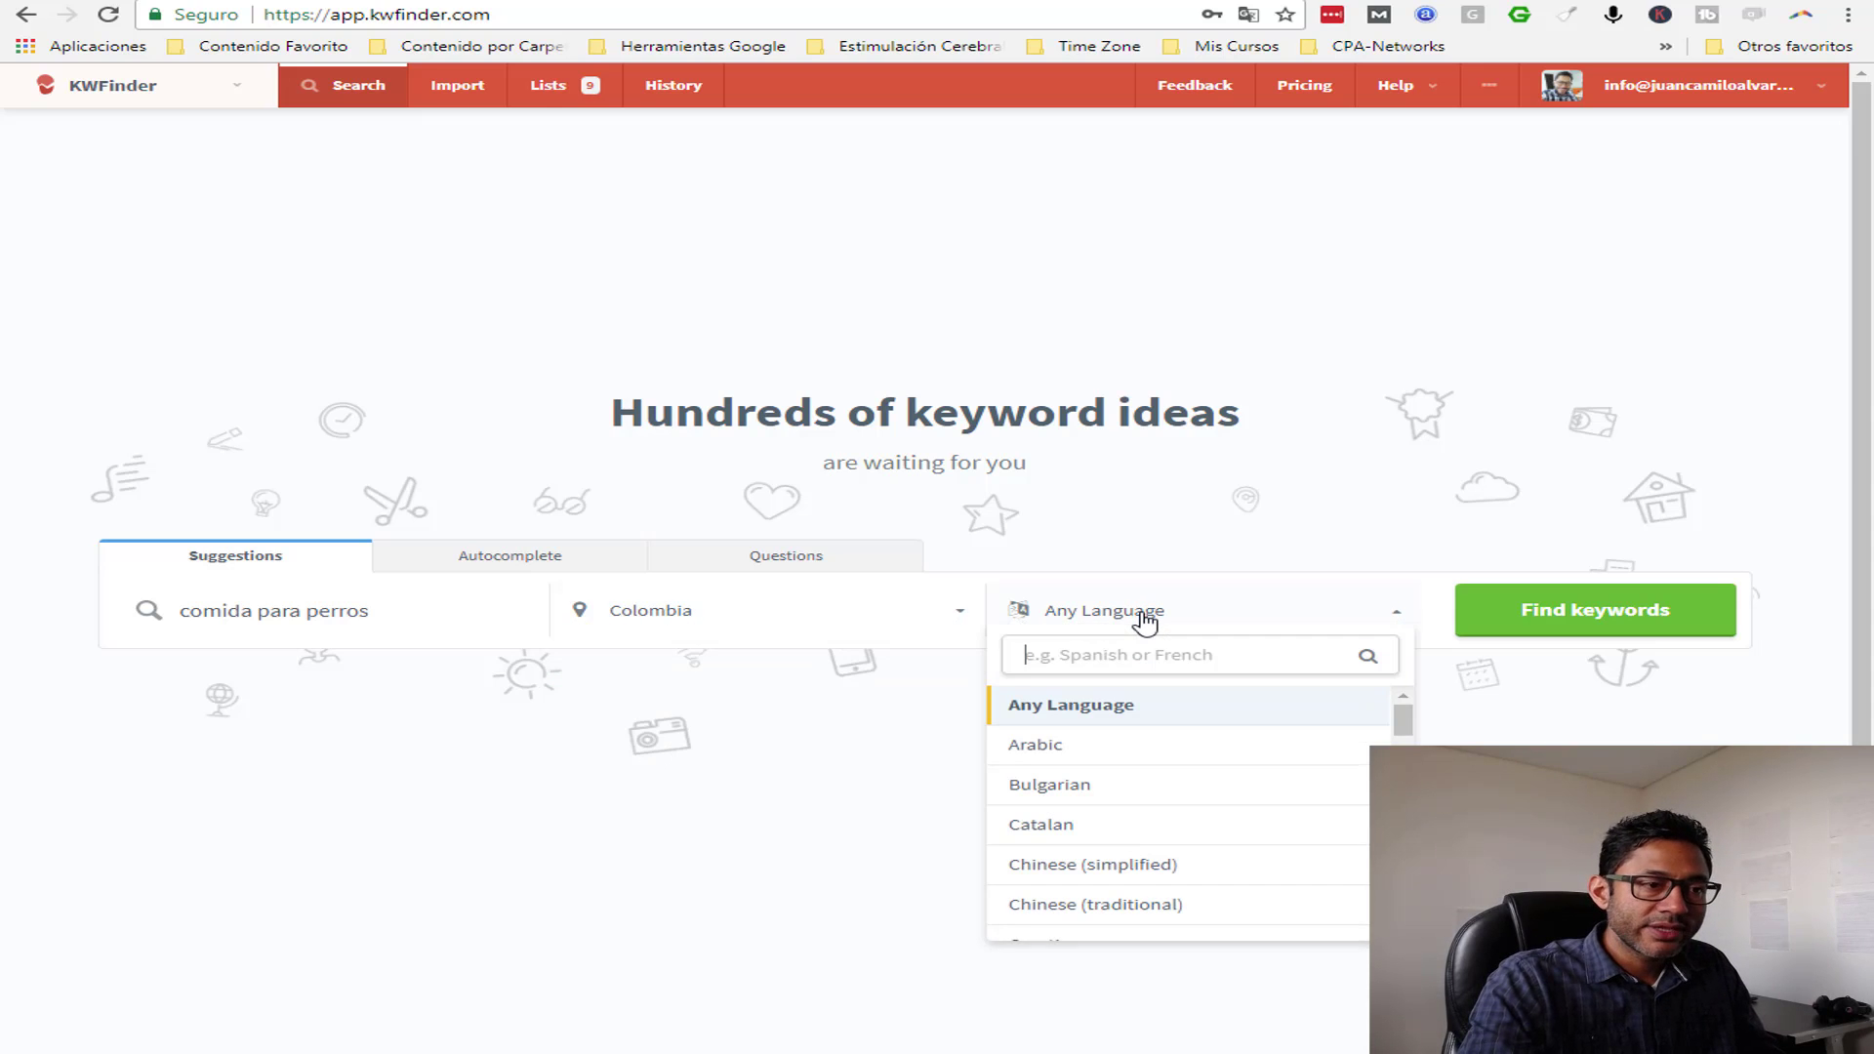
{"action": "type", "text": "sp"}
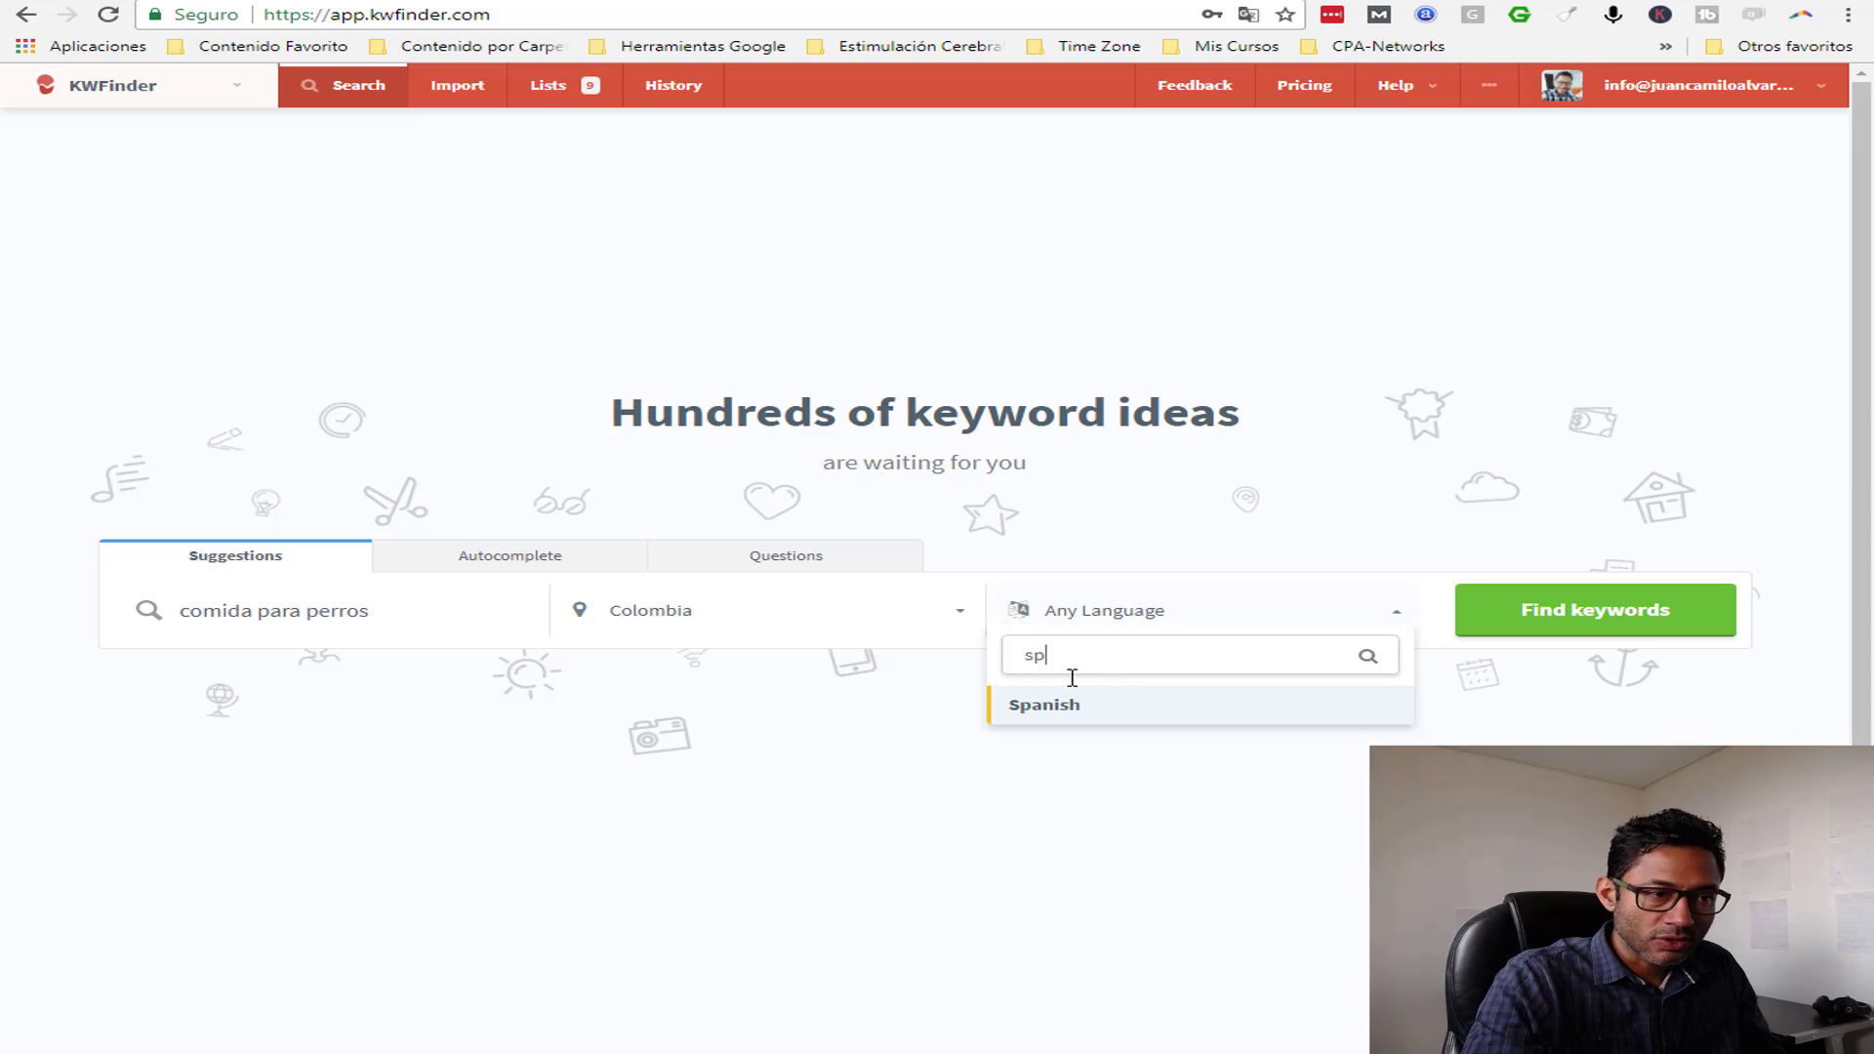
{"action": "left_click", "coordinate": [1066, 714]}
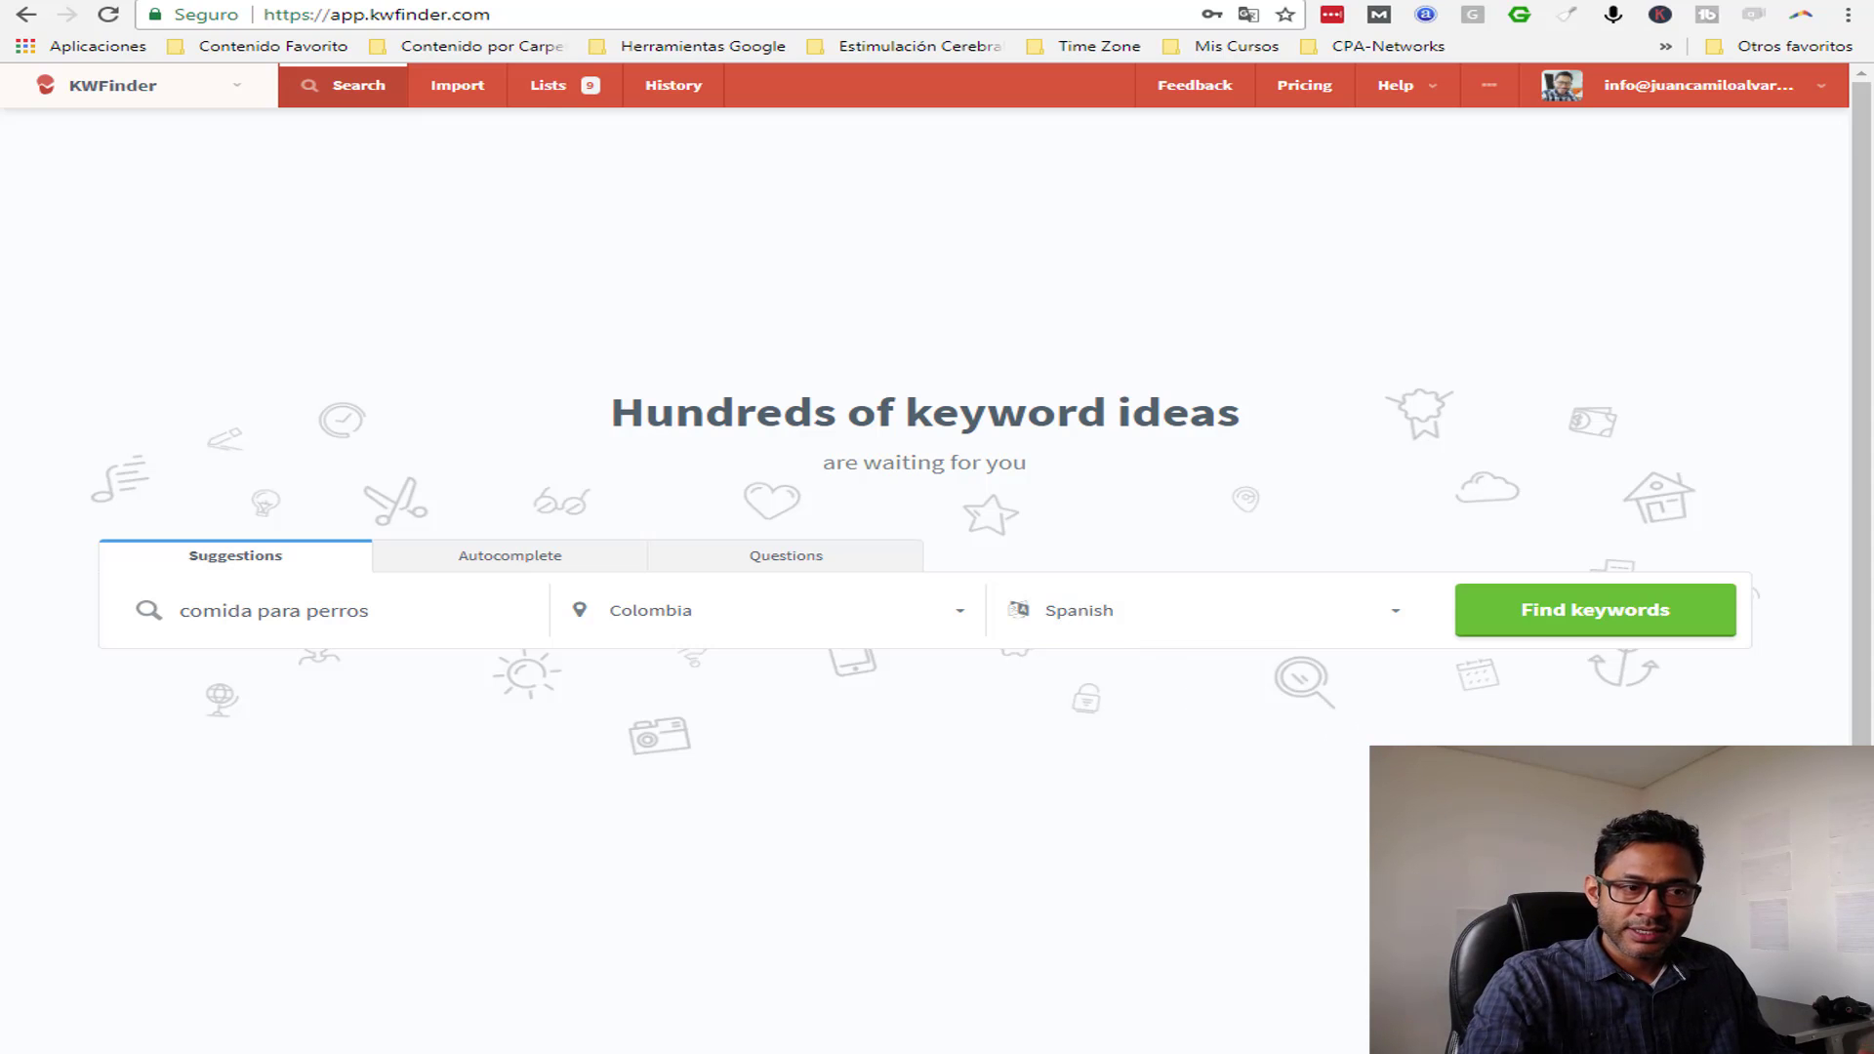
{"action": "left_click", "coordinate": [1588, 622]}
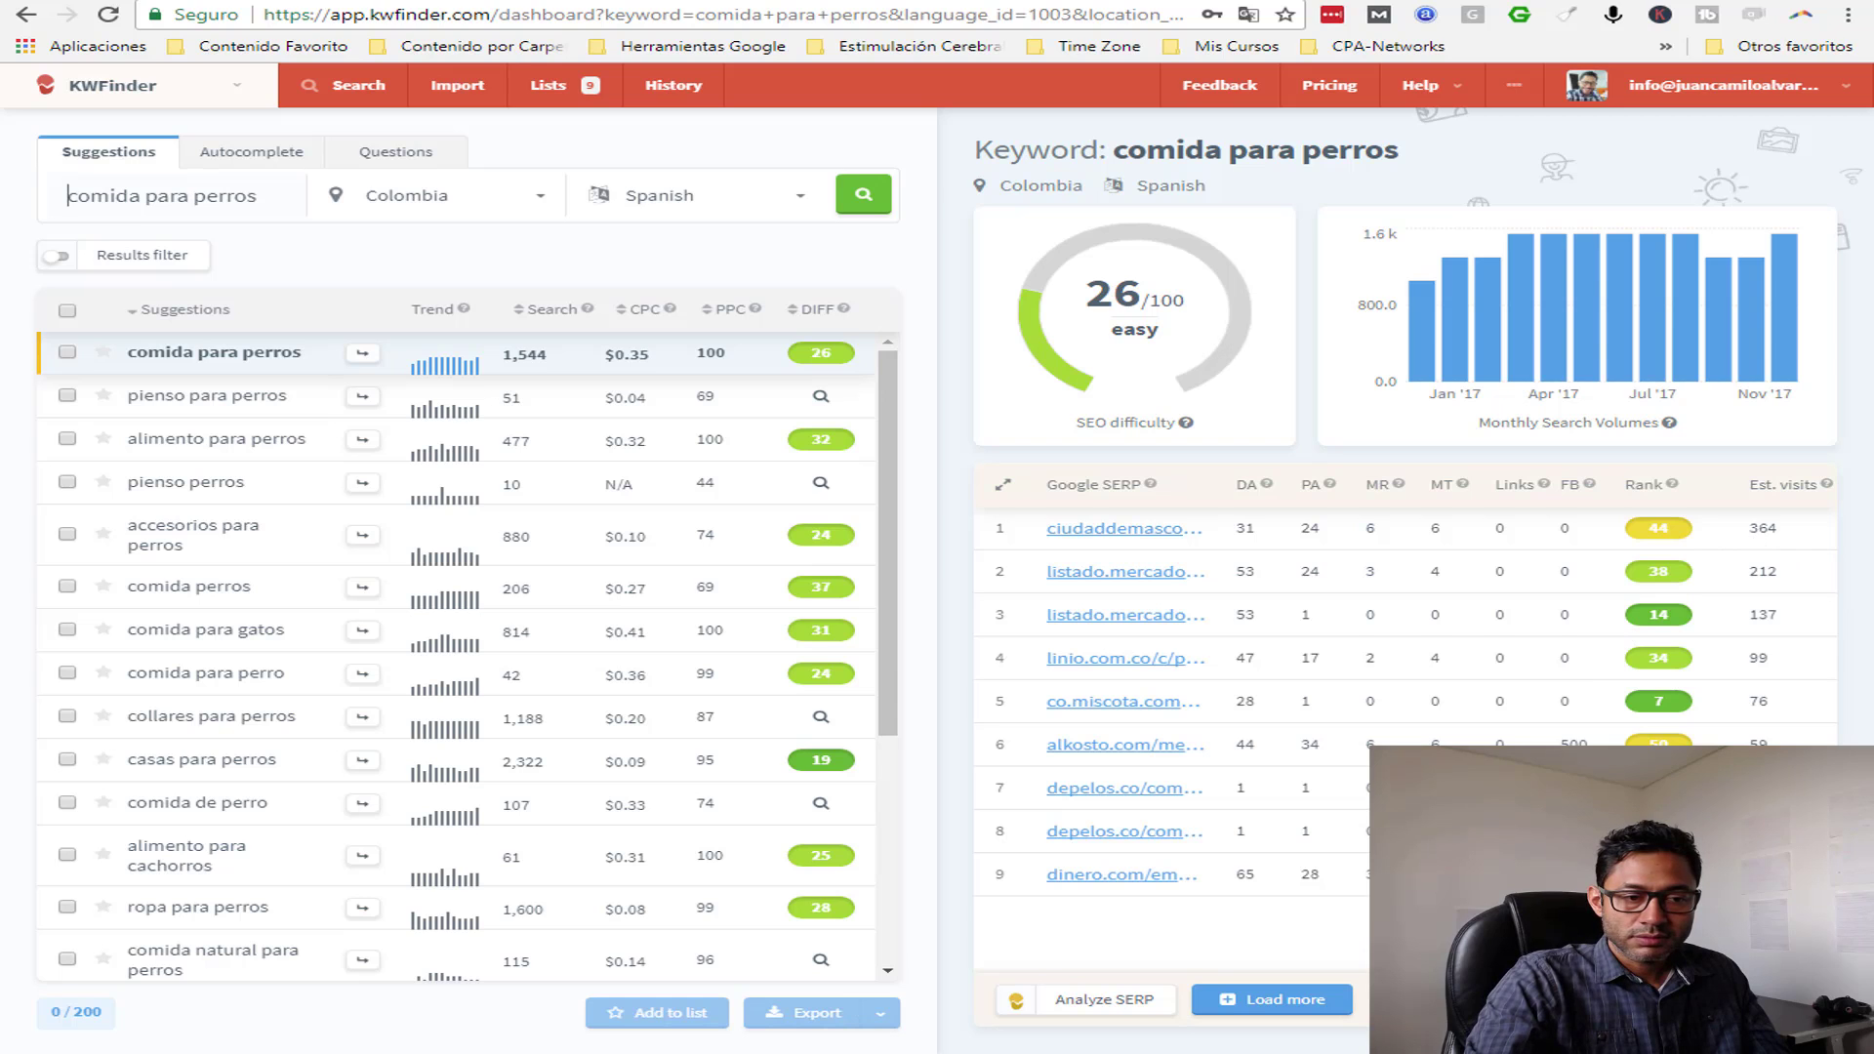
- Switch to Calculator, compute the first result's share of searches as 364 / 1544 * 100, and minimize the calculator
{"action": "key", "text": "alt+Tab"}
{"action": "left_click_drag", "start_coordinate": [1459, 650], "coordinate": [1238, 661]}
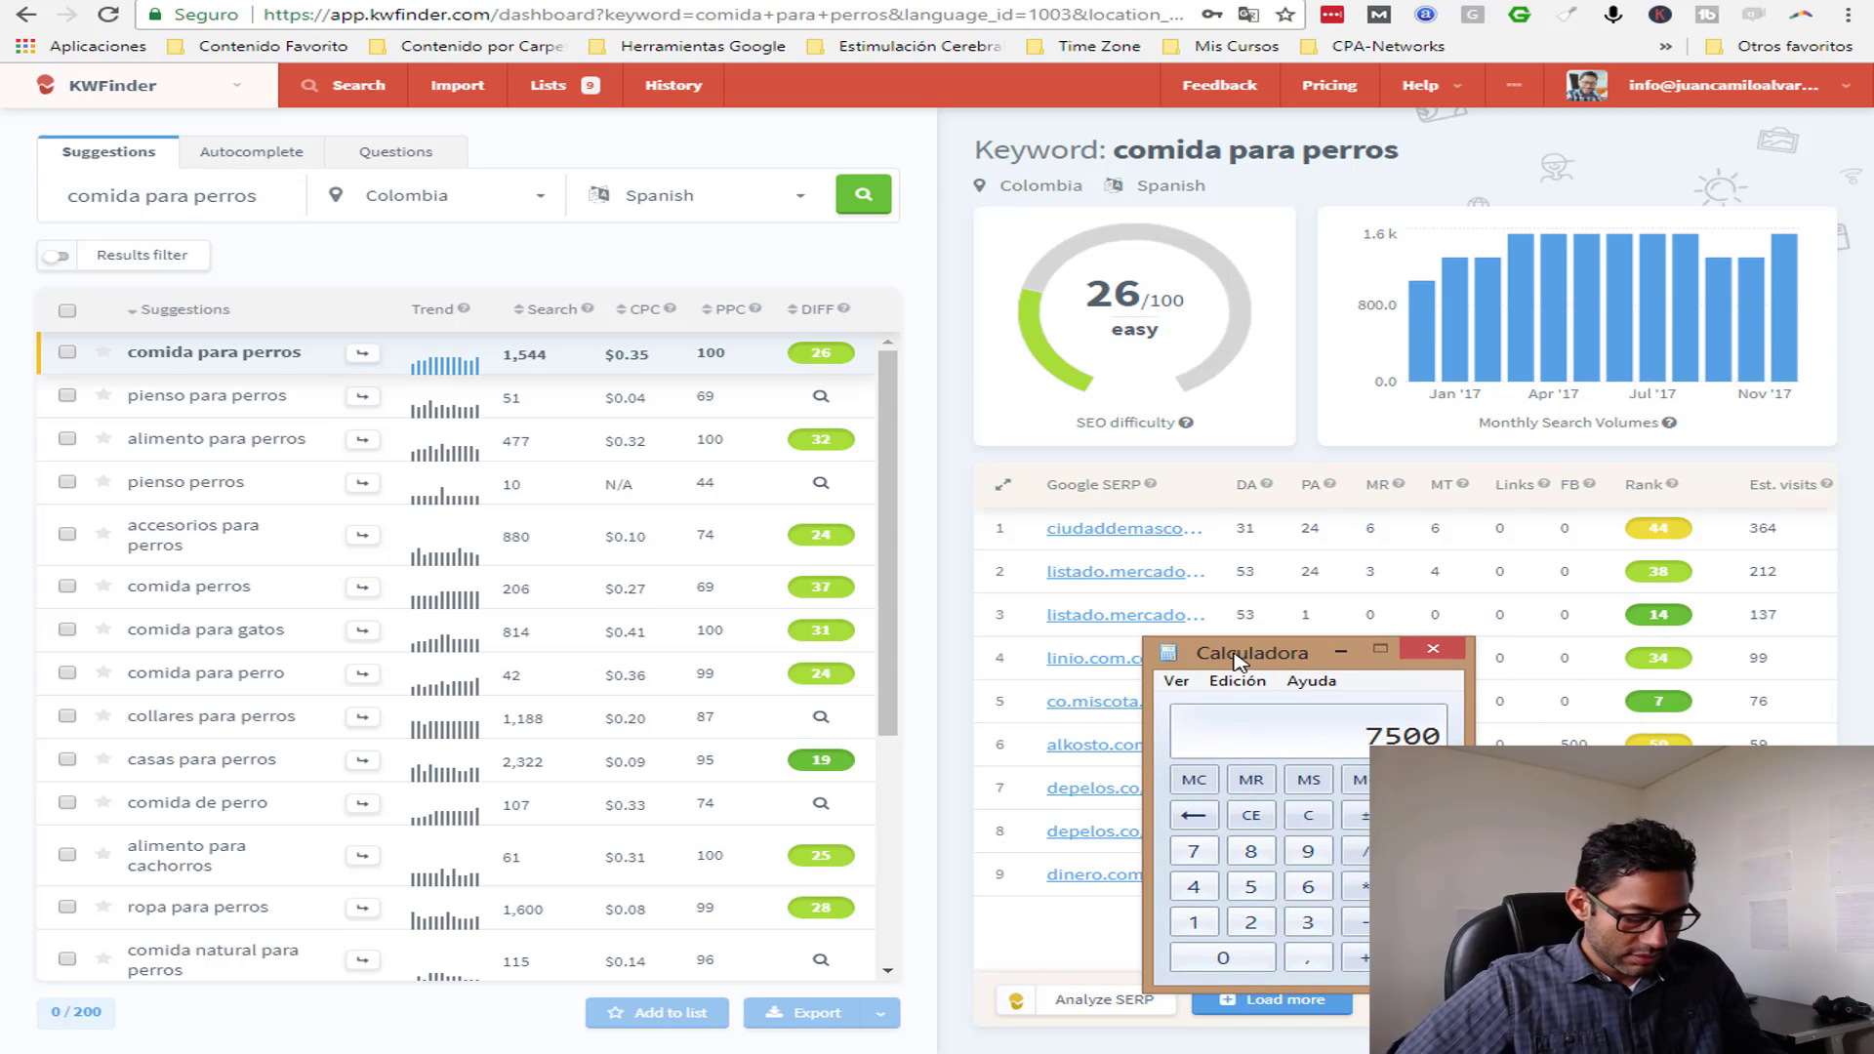
{"action": "type", "text": "364"}
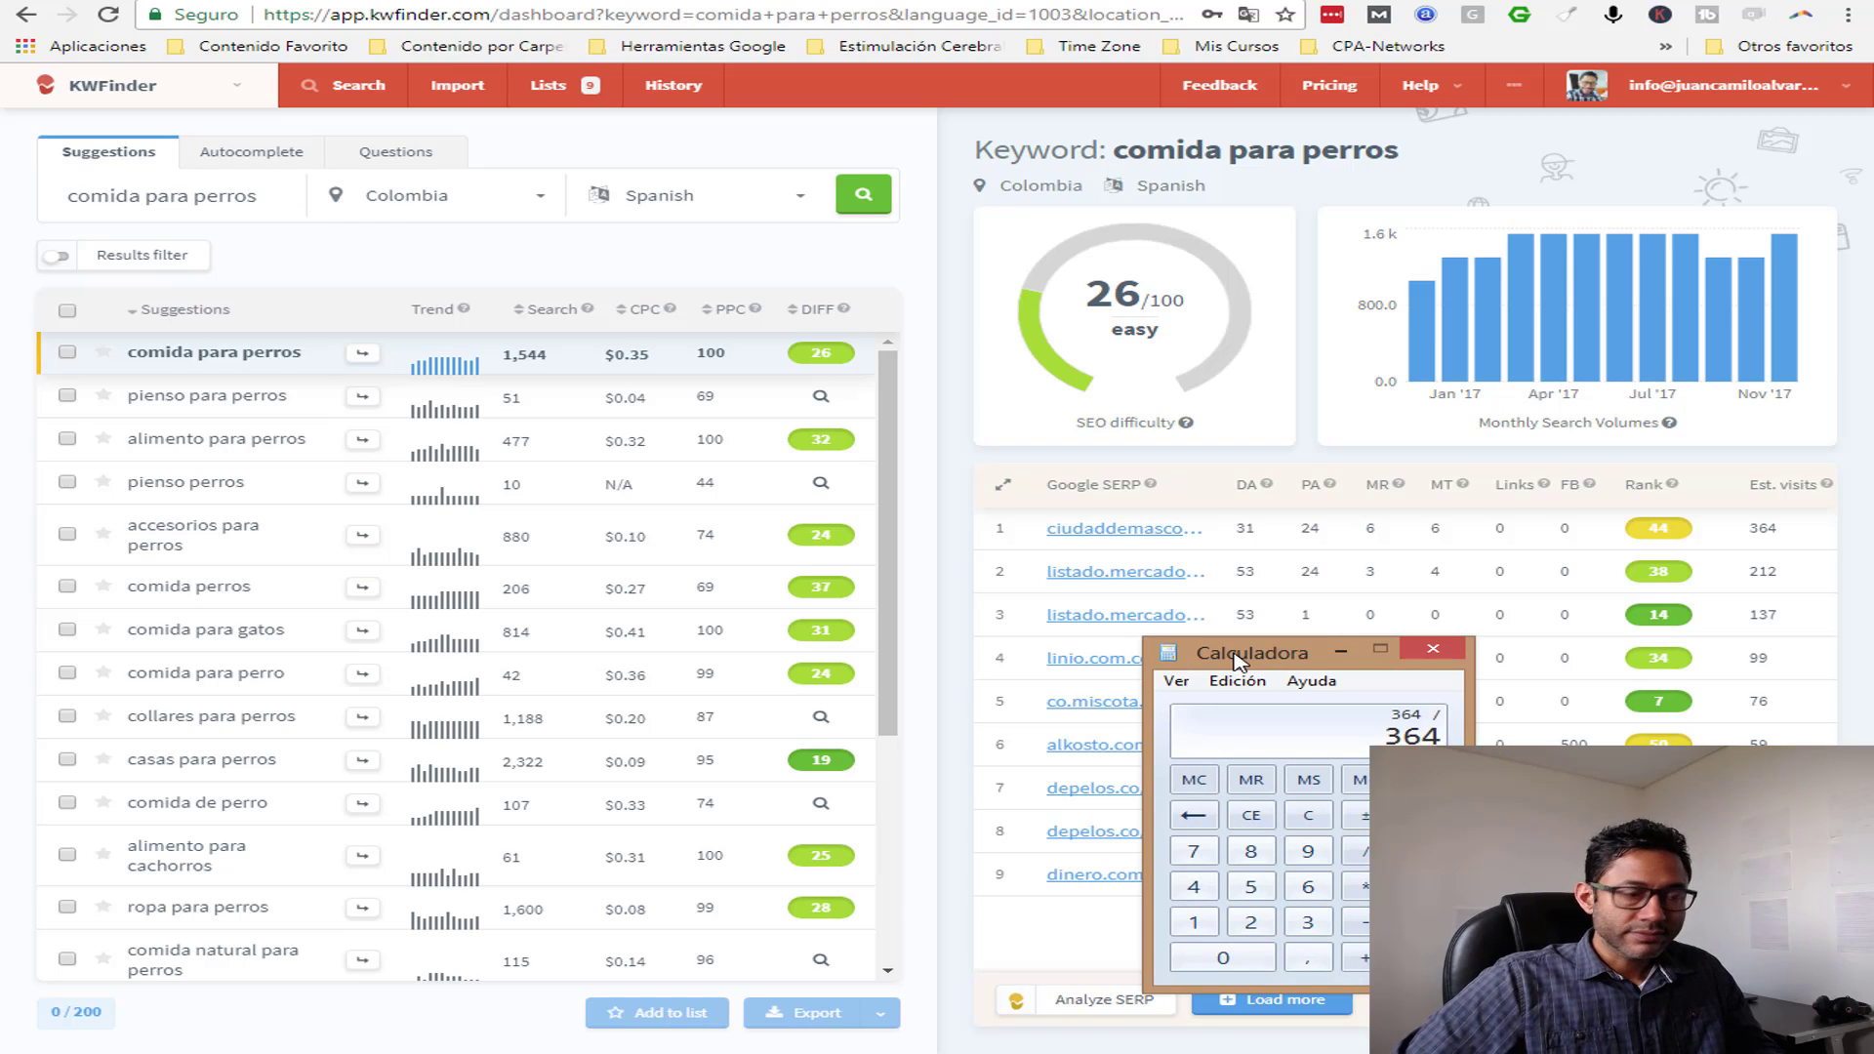
{"action": "type", "text": "1544"}
{"action": "key", "text": "Return"}
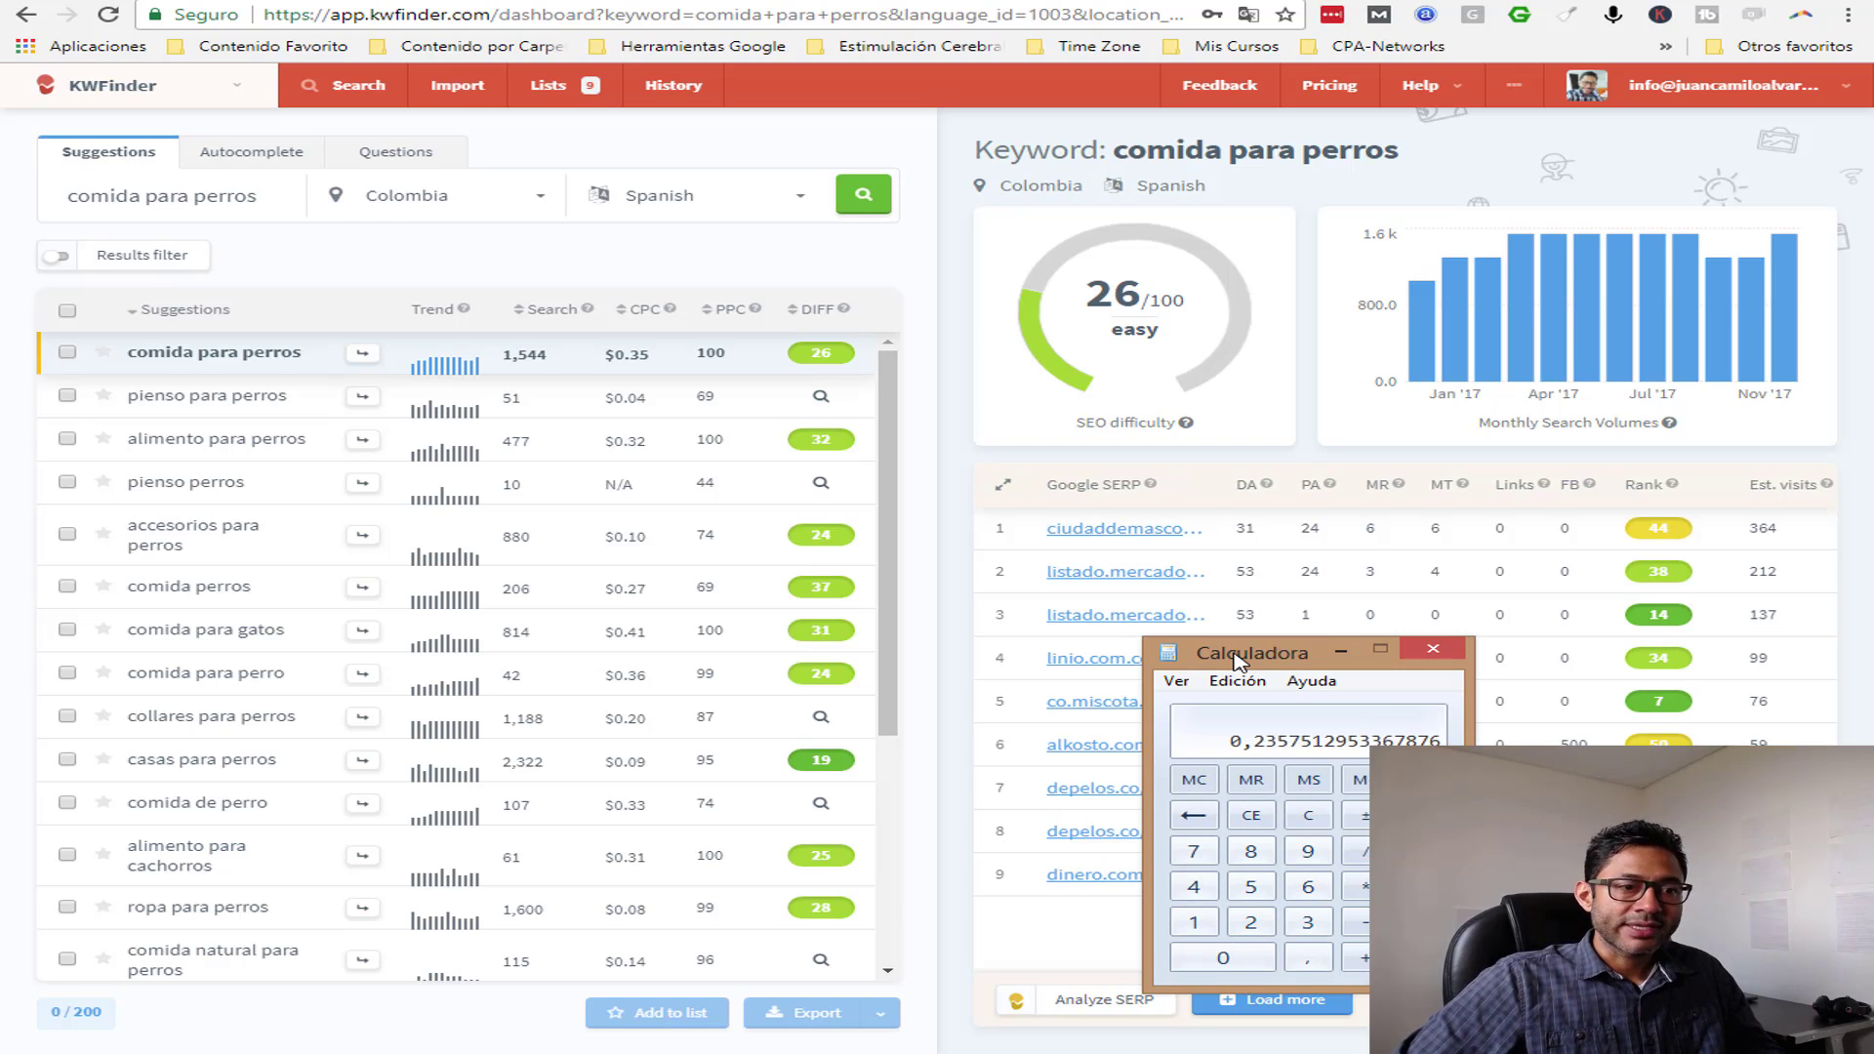
{"action": "type", "text": "*100"}
{"action": "key", "text": "Return"}
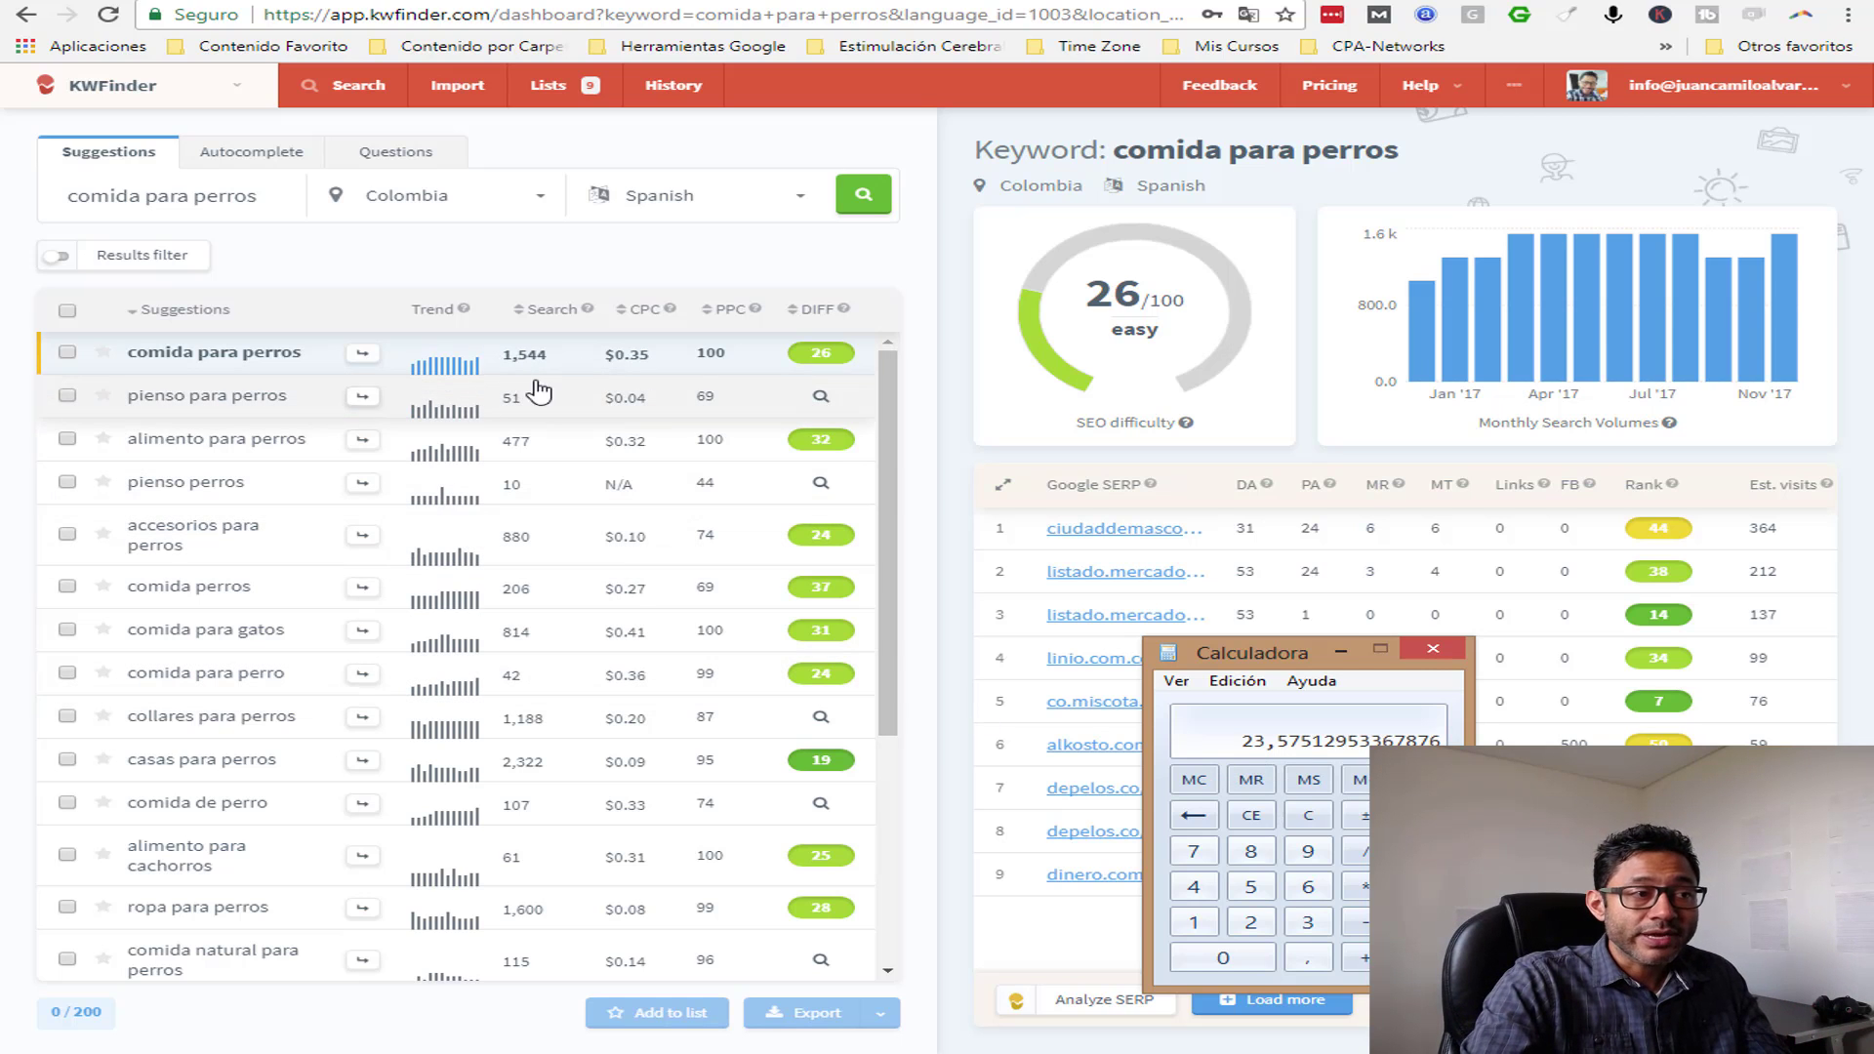
{"action": "left_click", "coordinate": [1346, 661]}
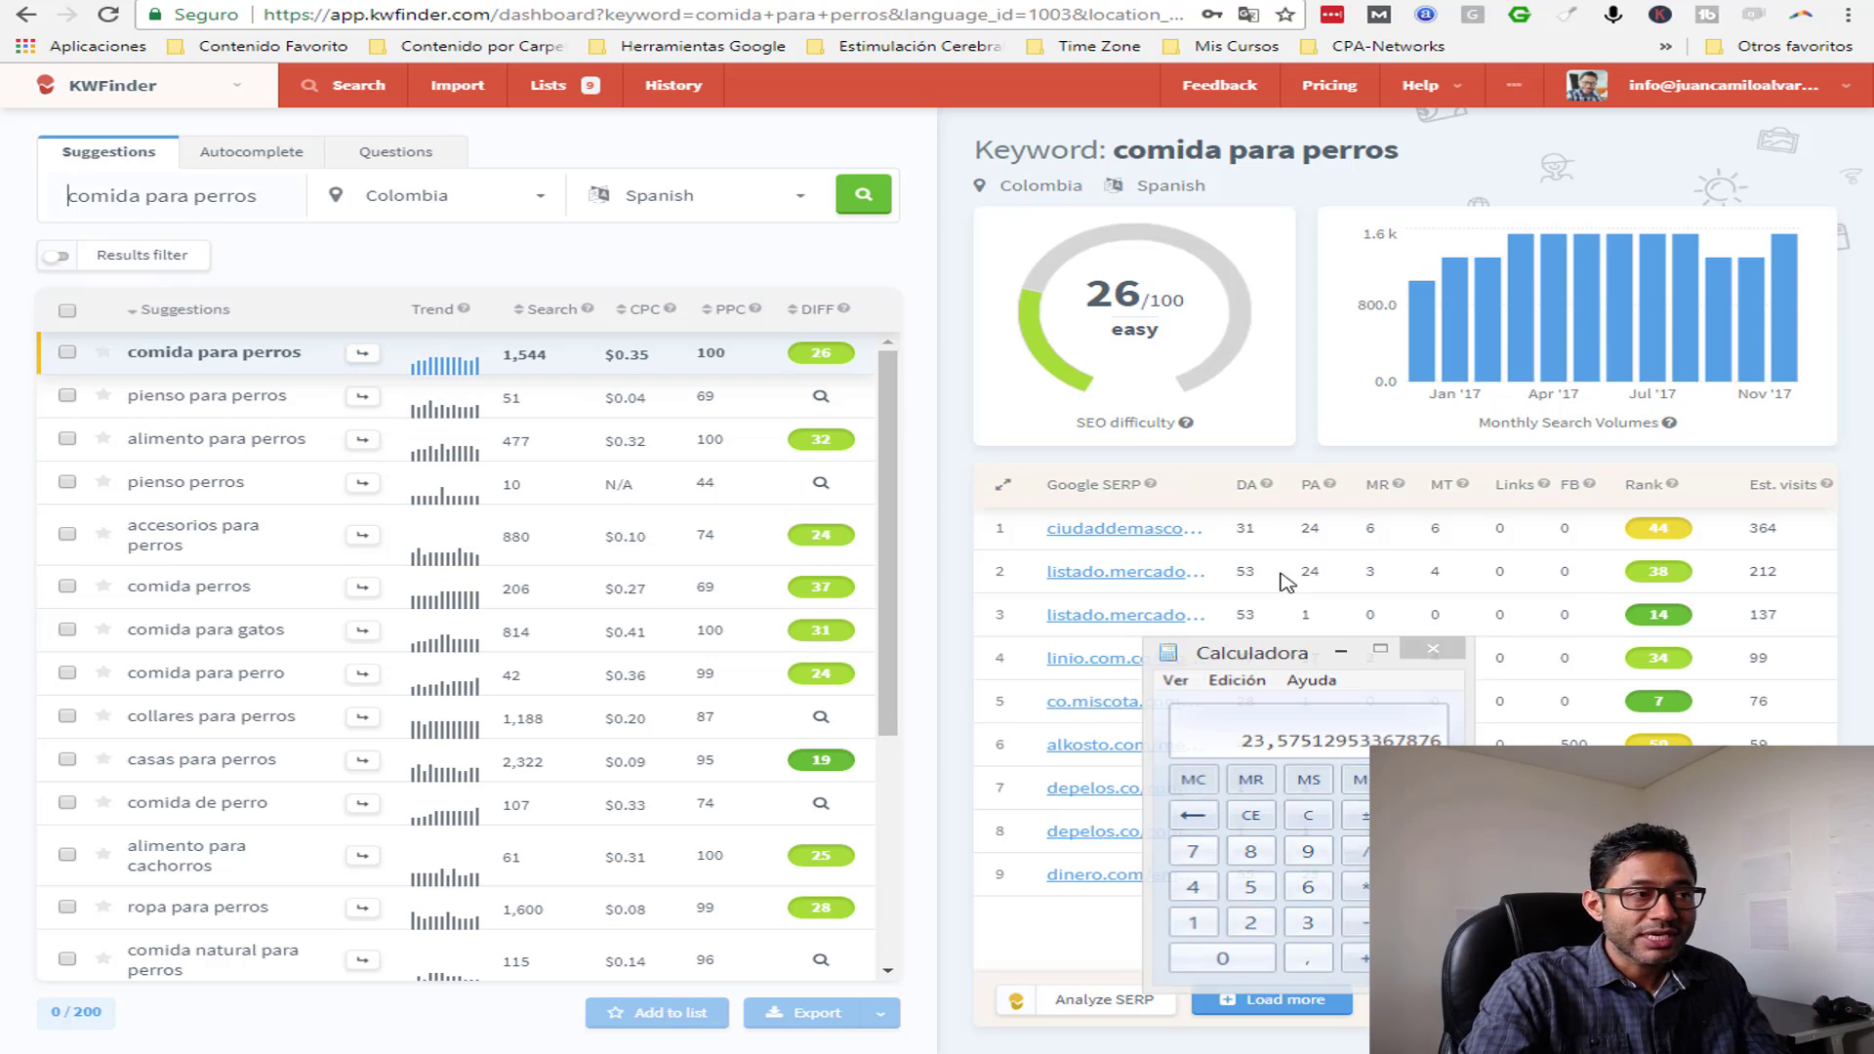
- Change the KWFinder keyword to "comida para gatos" and run the search for Colombia in Spanish
{"action": "double_click", "coordinate": [234, 198]}
{"action": "type", "text": "gato"}
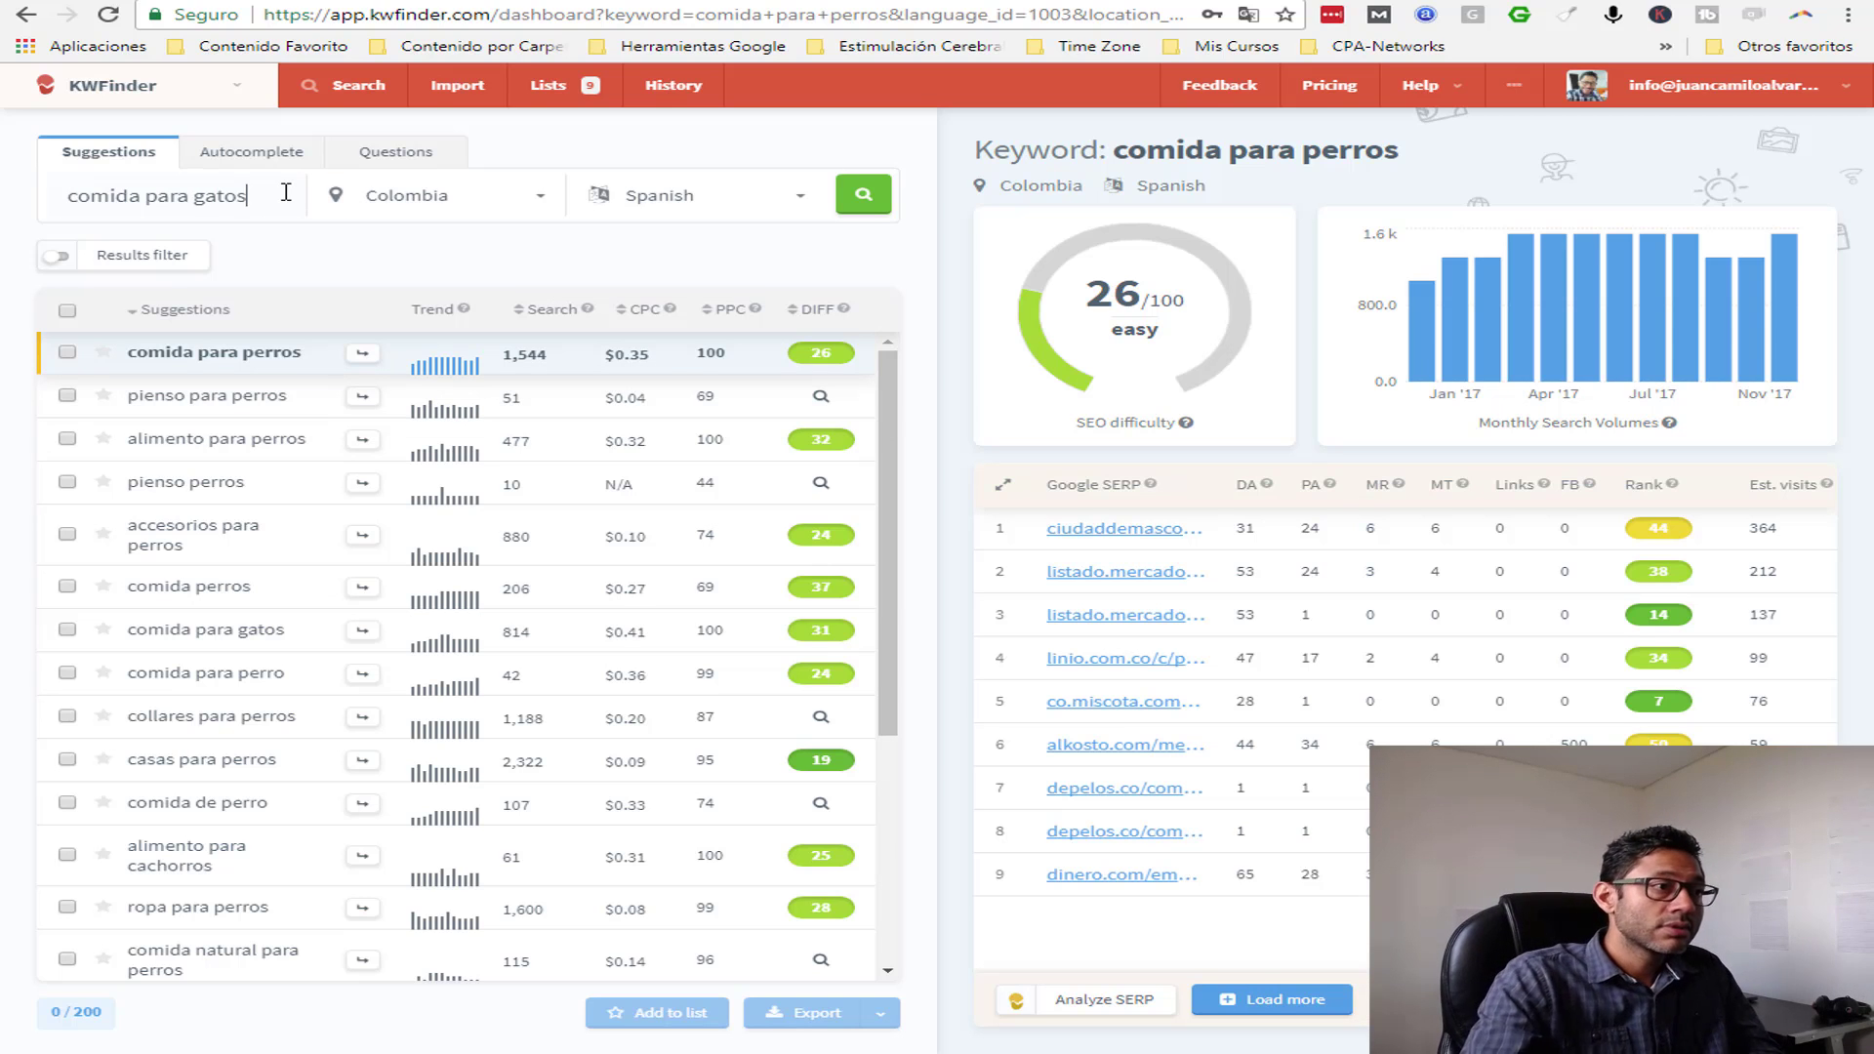
{"action": "left_click", "coordinate": [859, 194]}
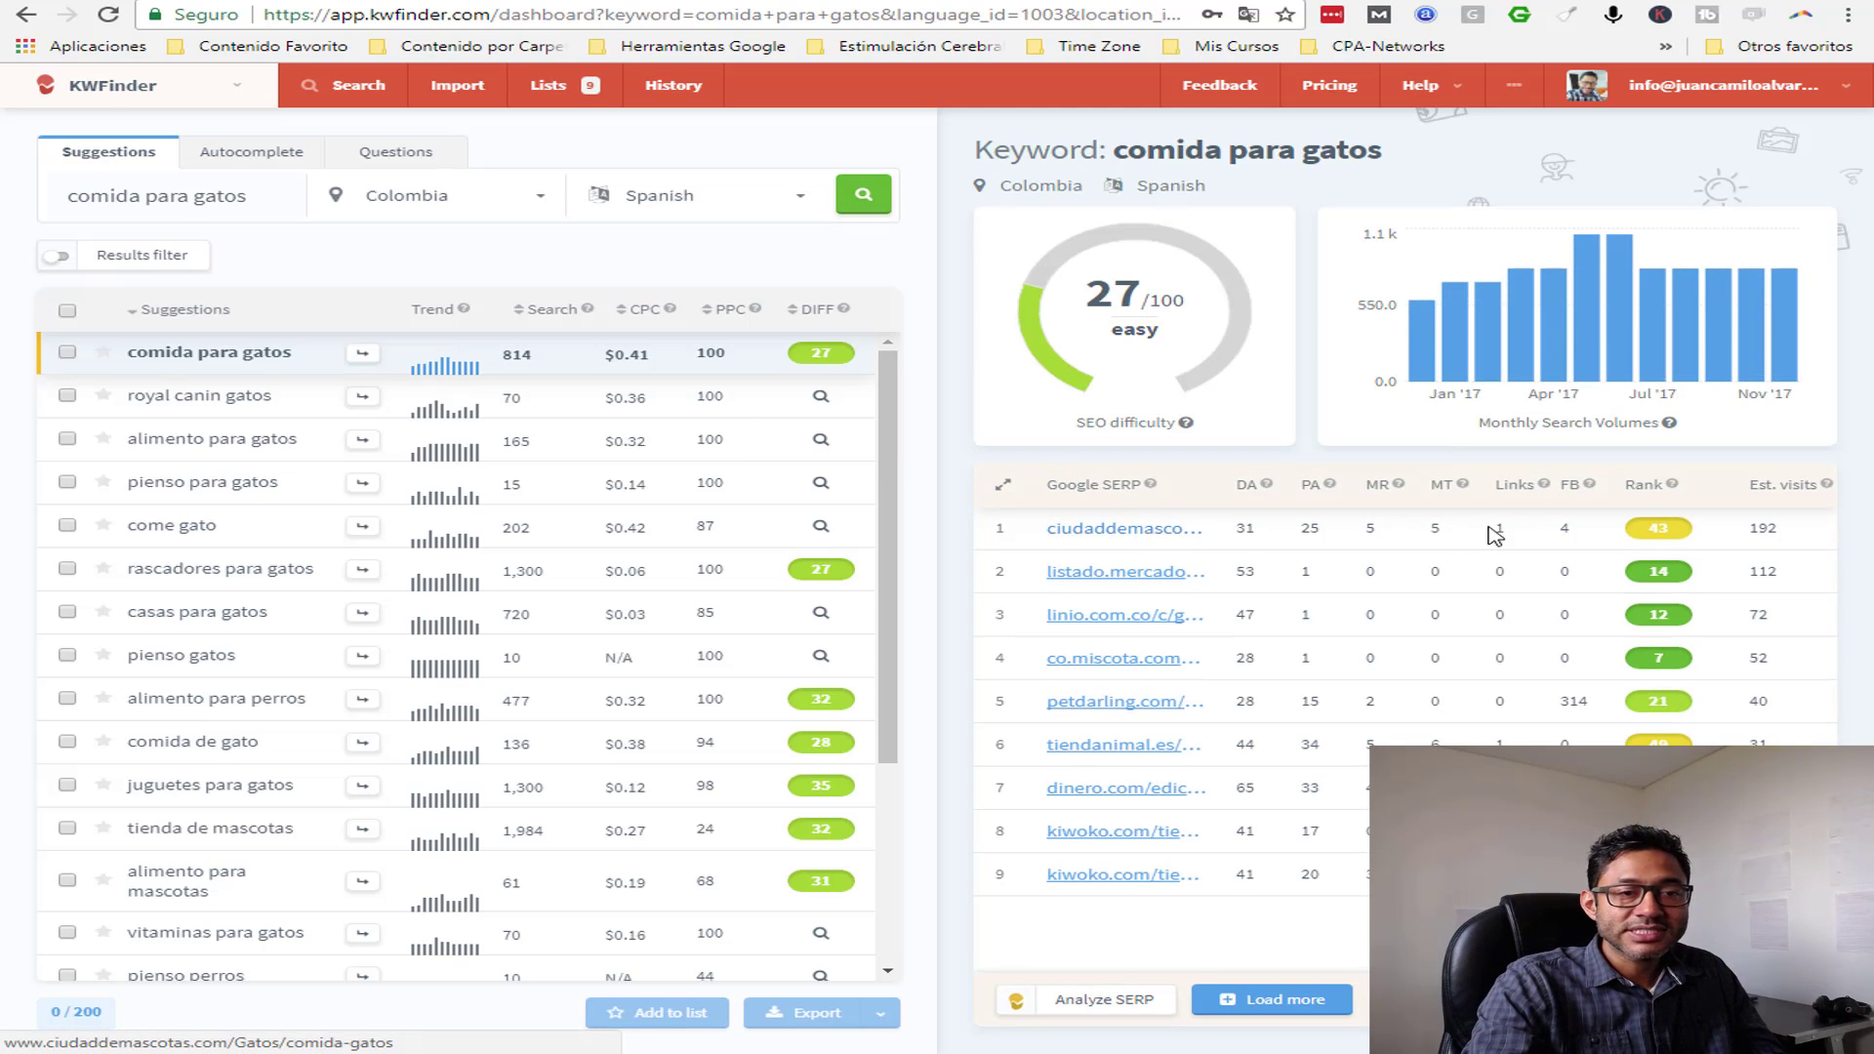
- Compute the first result's share of searches for "comida para gatos" in Calculator as 192 / 814 * 100, then minimize it
{"action": "double_click", "coordinate": [1759, 527]}
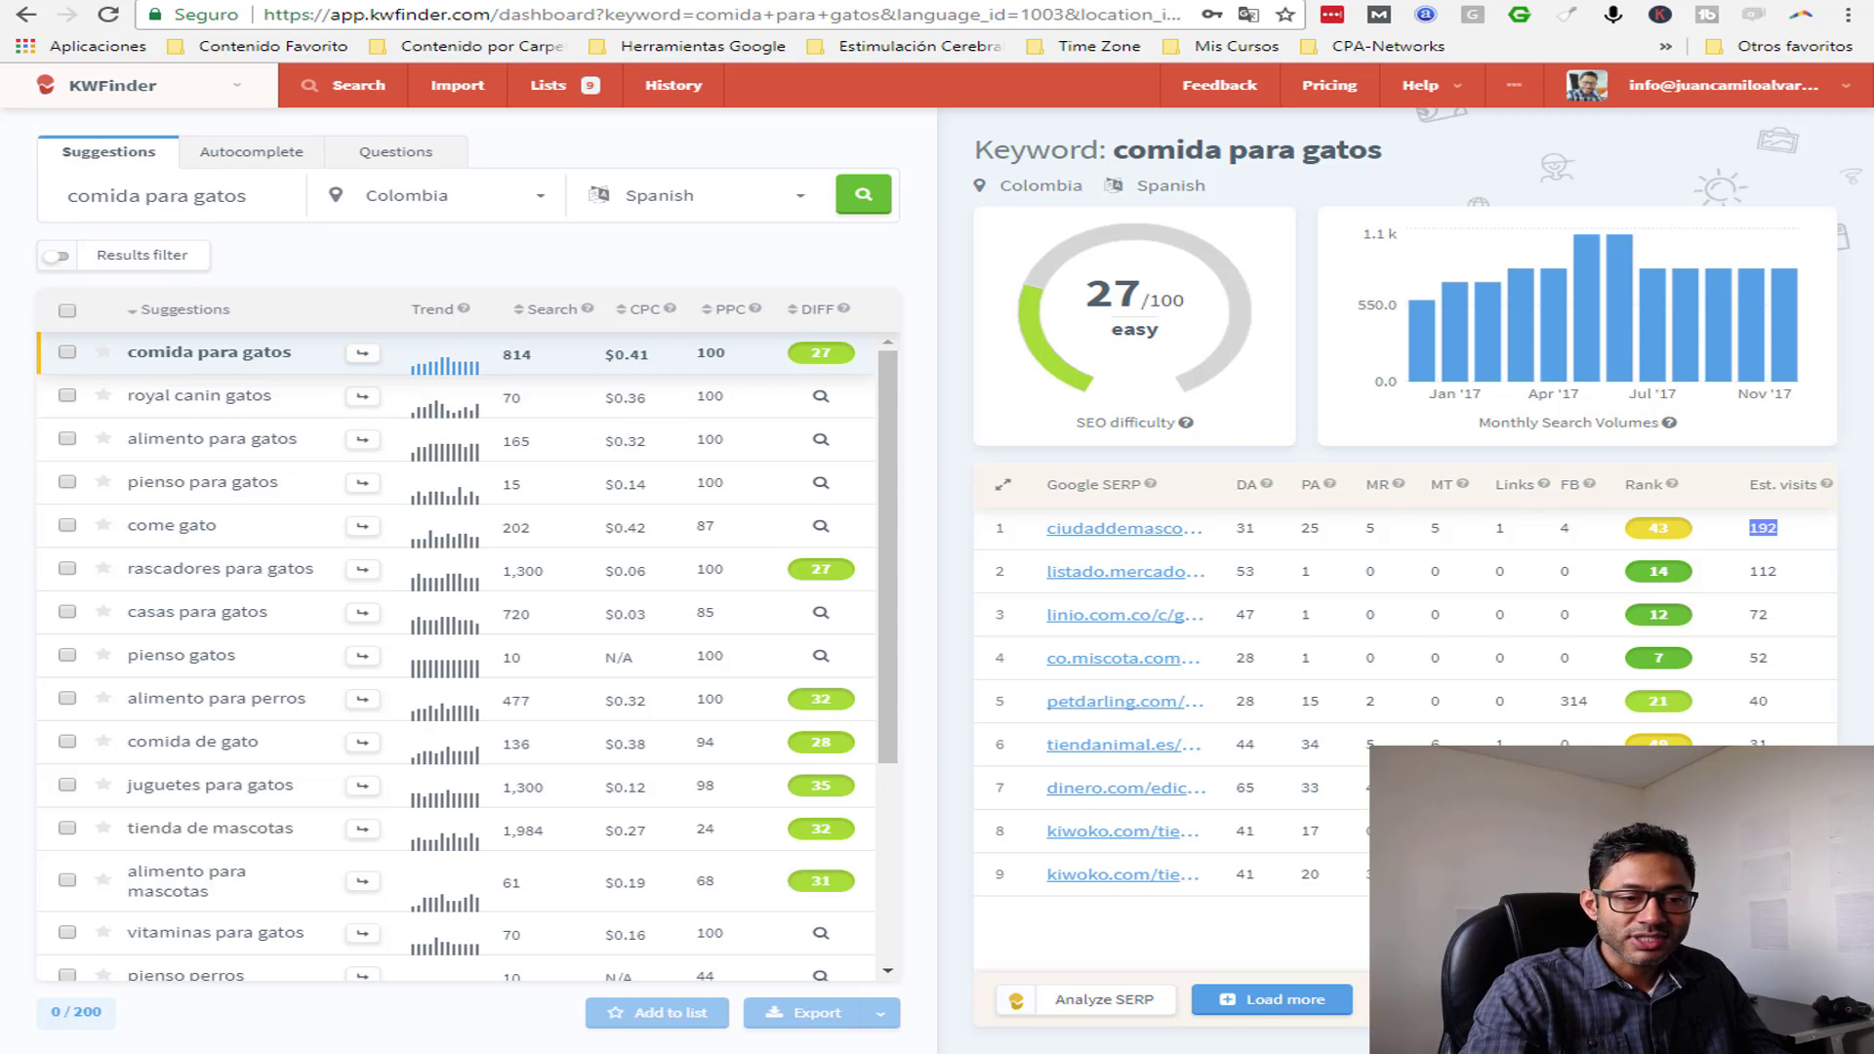
{"action": "key", "text": "alt+Tab"}
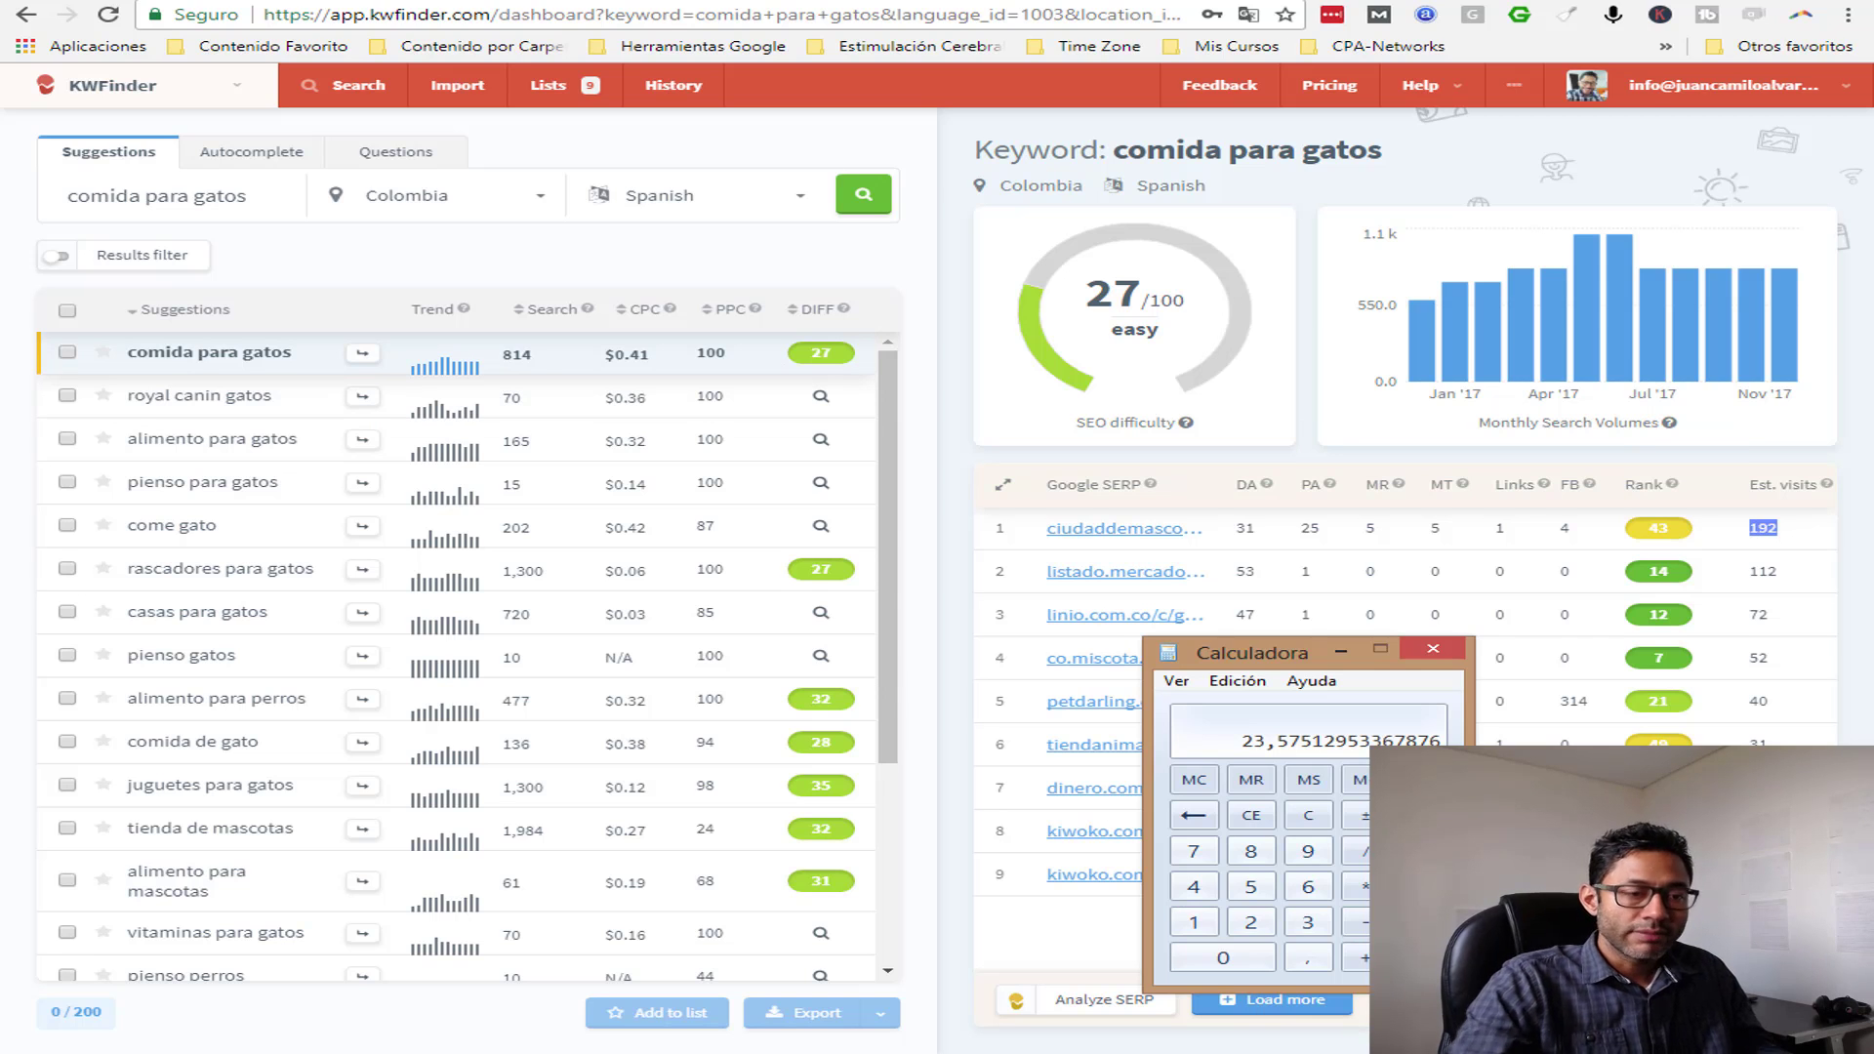
{"action": "key", "text": "Escape"}
{"action": "type", "text": "19"}
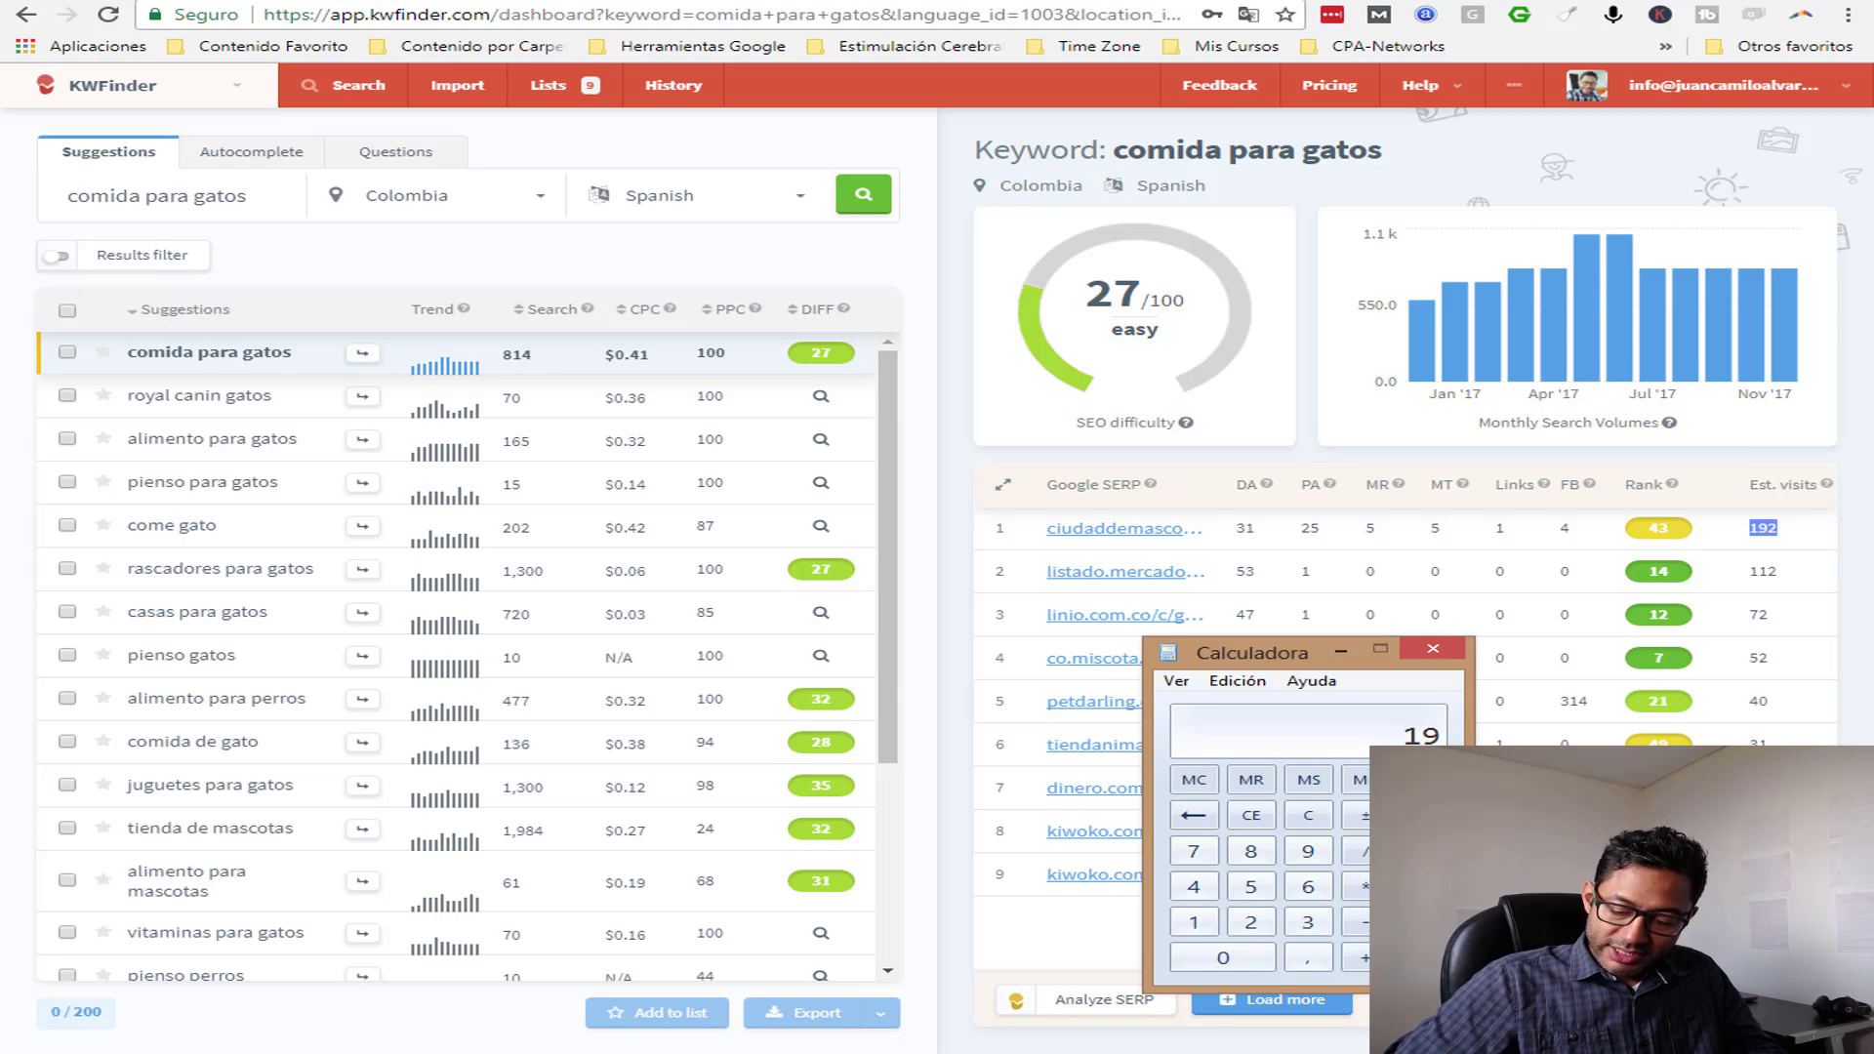
{"action": "type", "text": "2 / 814"}
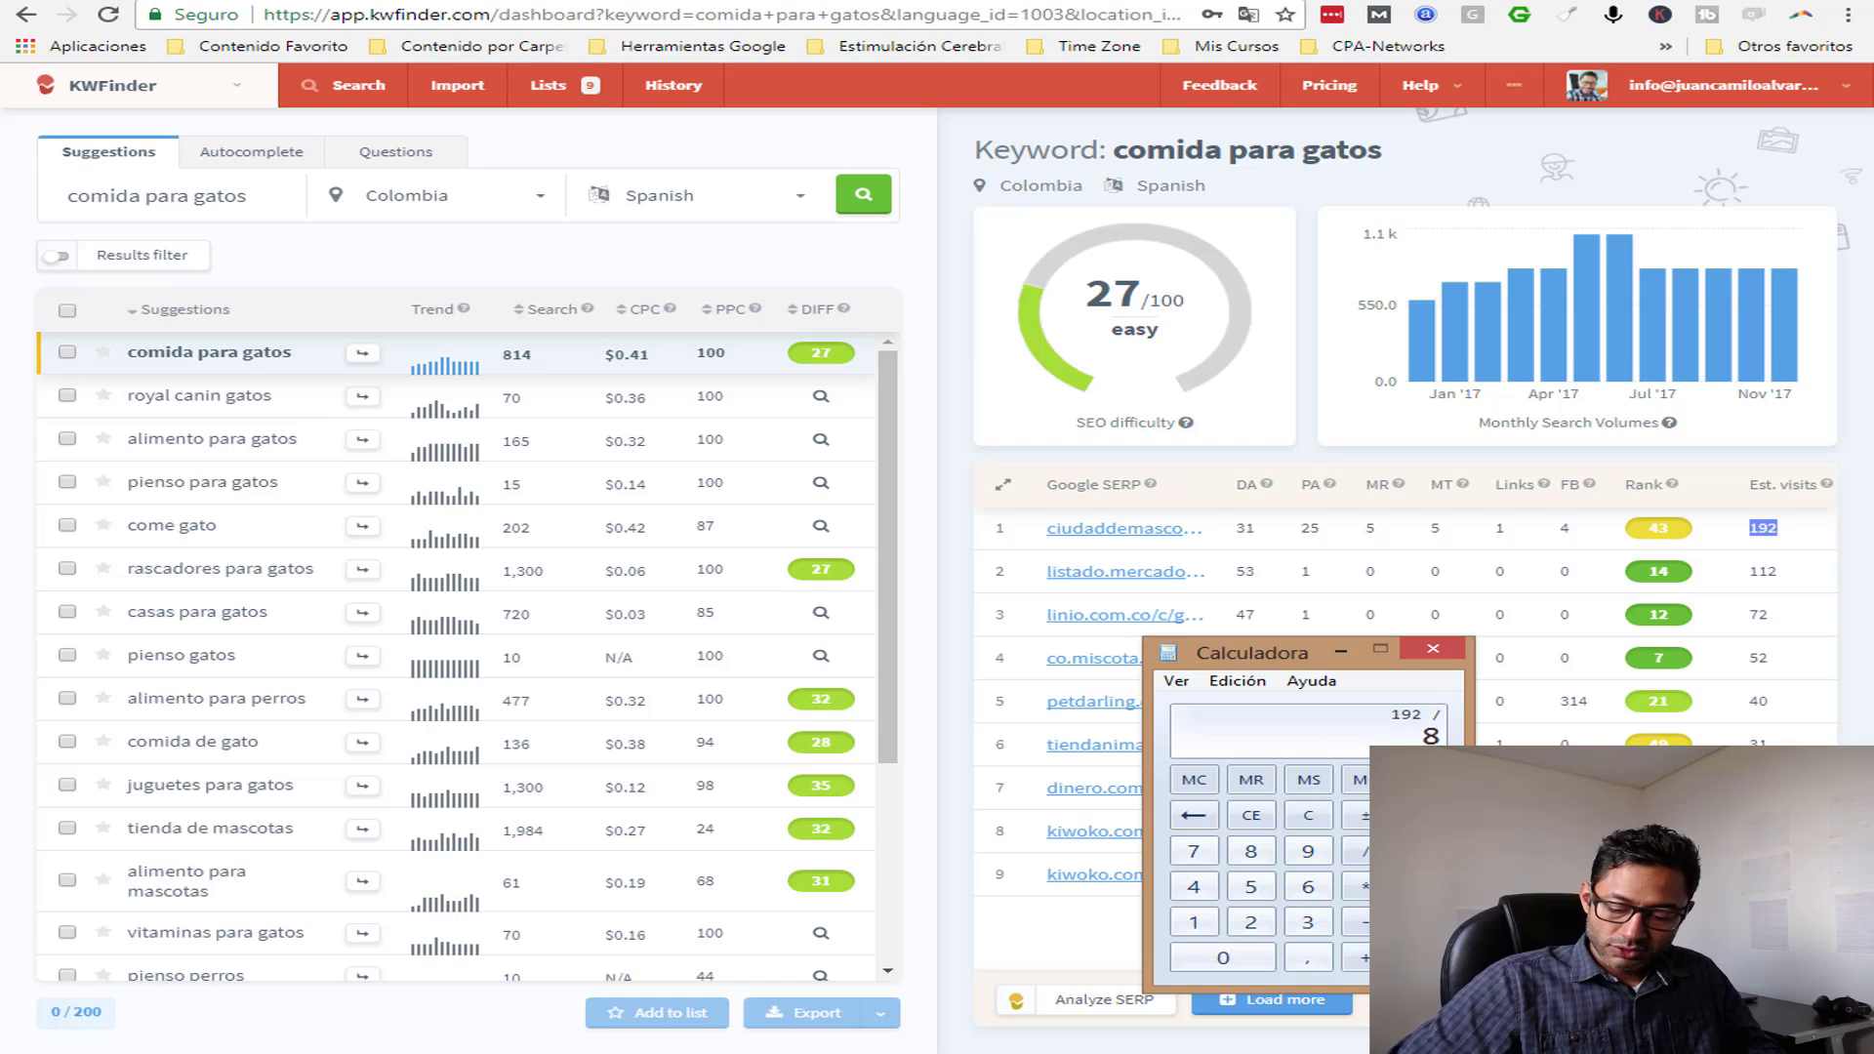
{"action": "key", "text": "Return"}
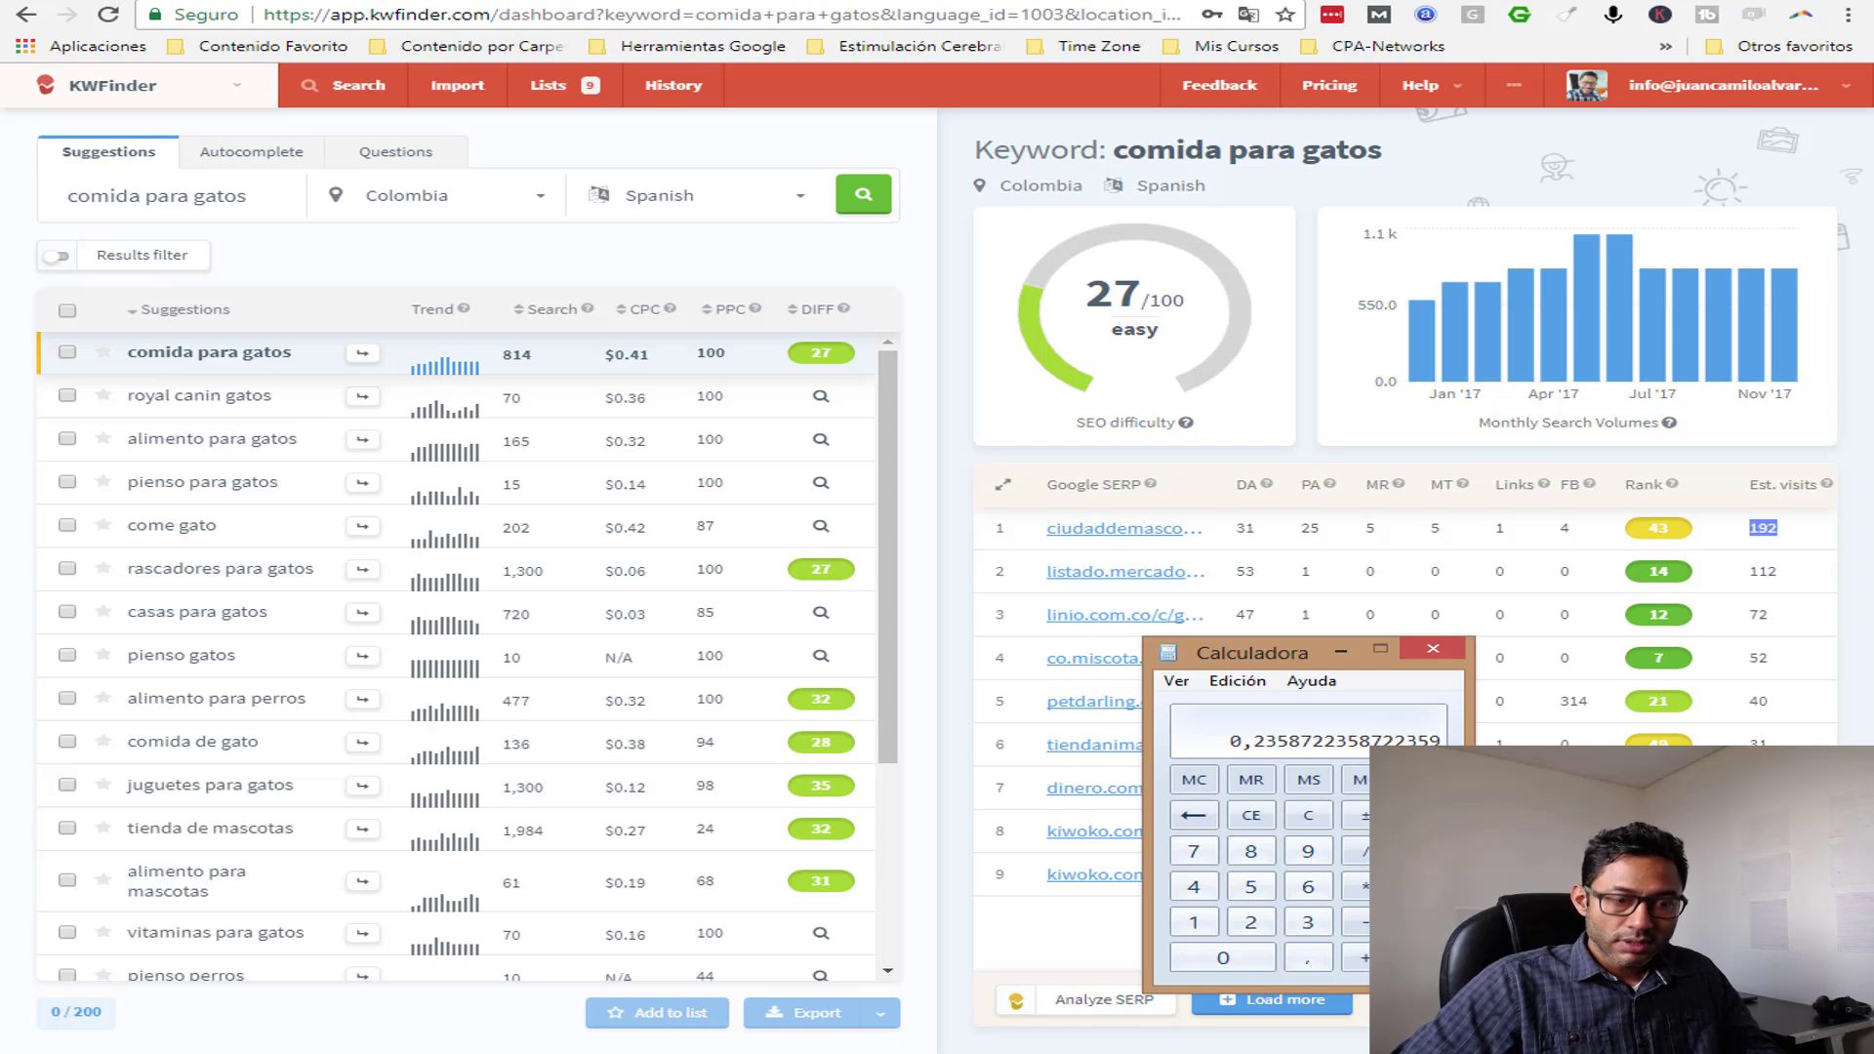
{"action": "type", "text": "*100"}
{"action": "key", "text": "Return"}
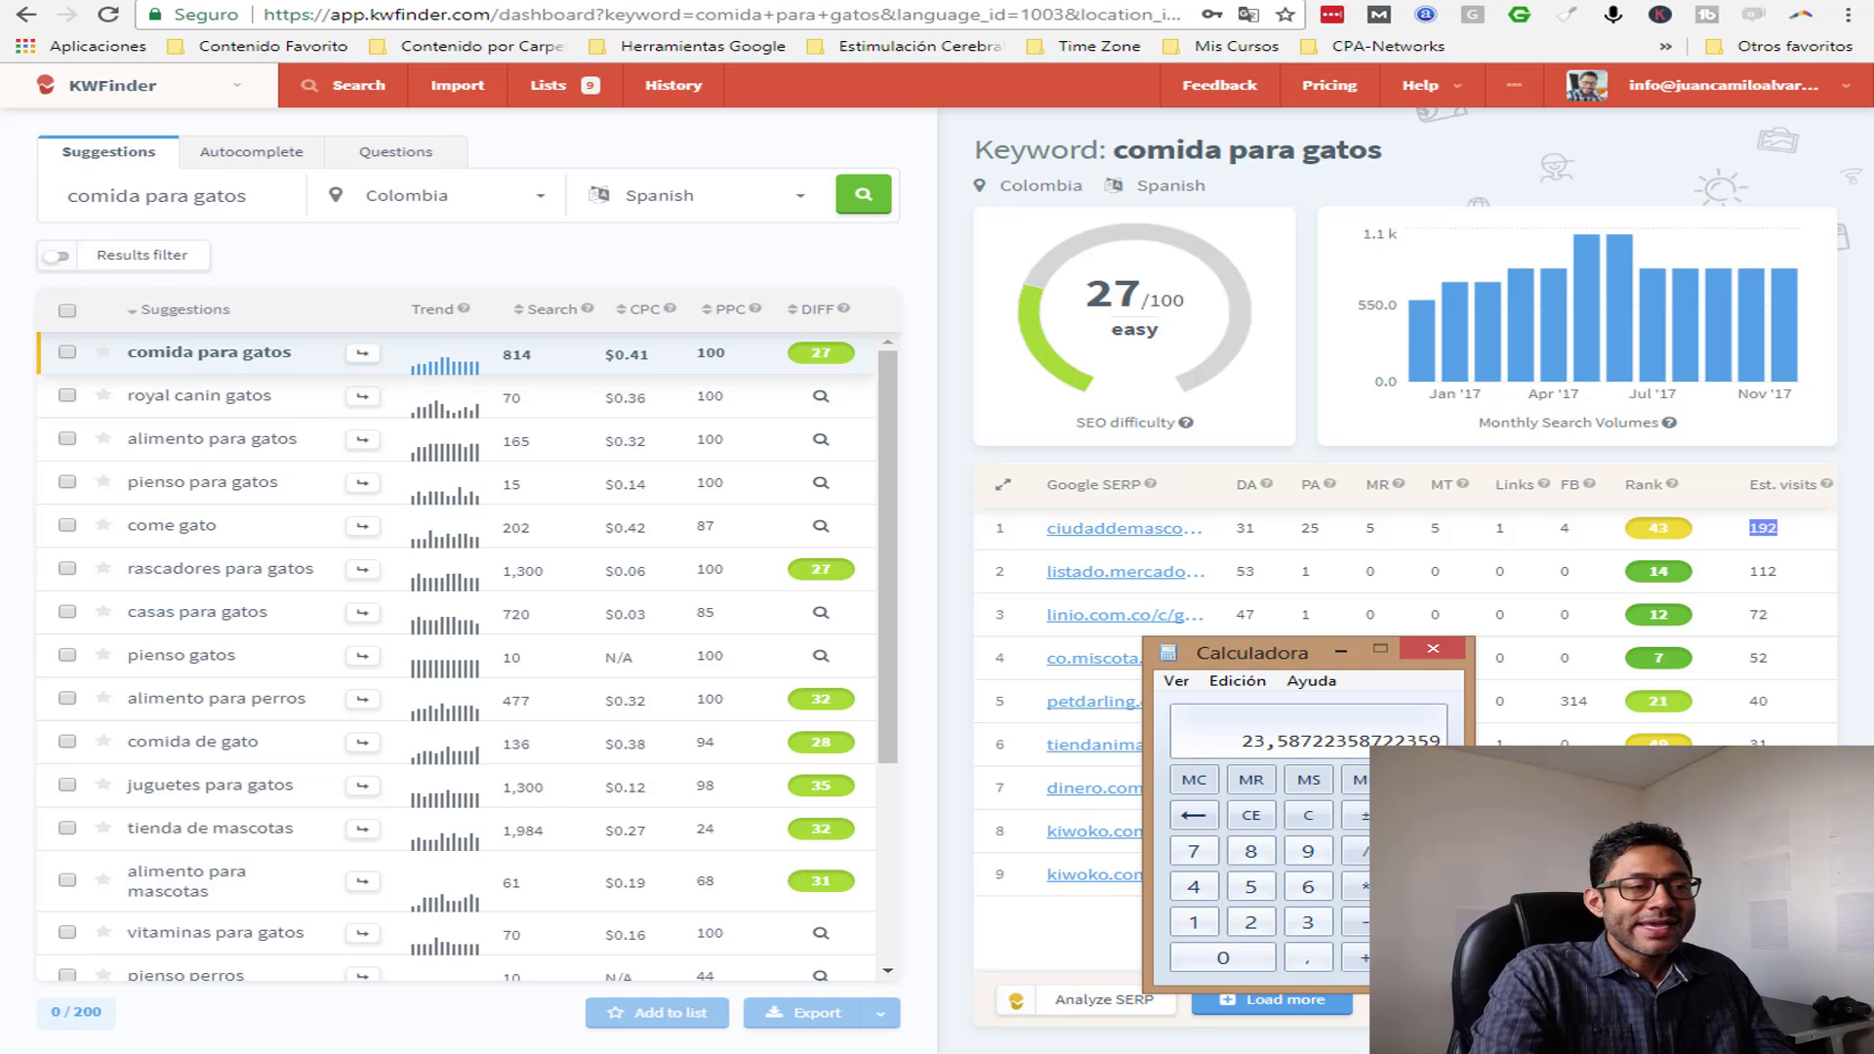
{"action": "left_click", "coordinate": [1342, 651]}
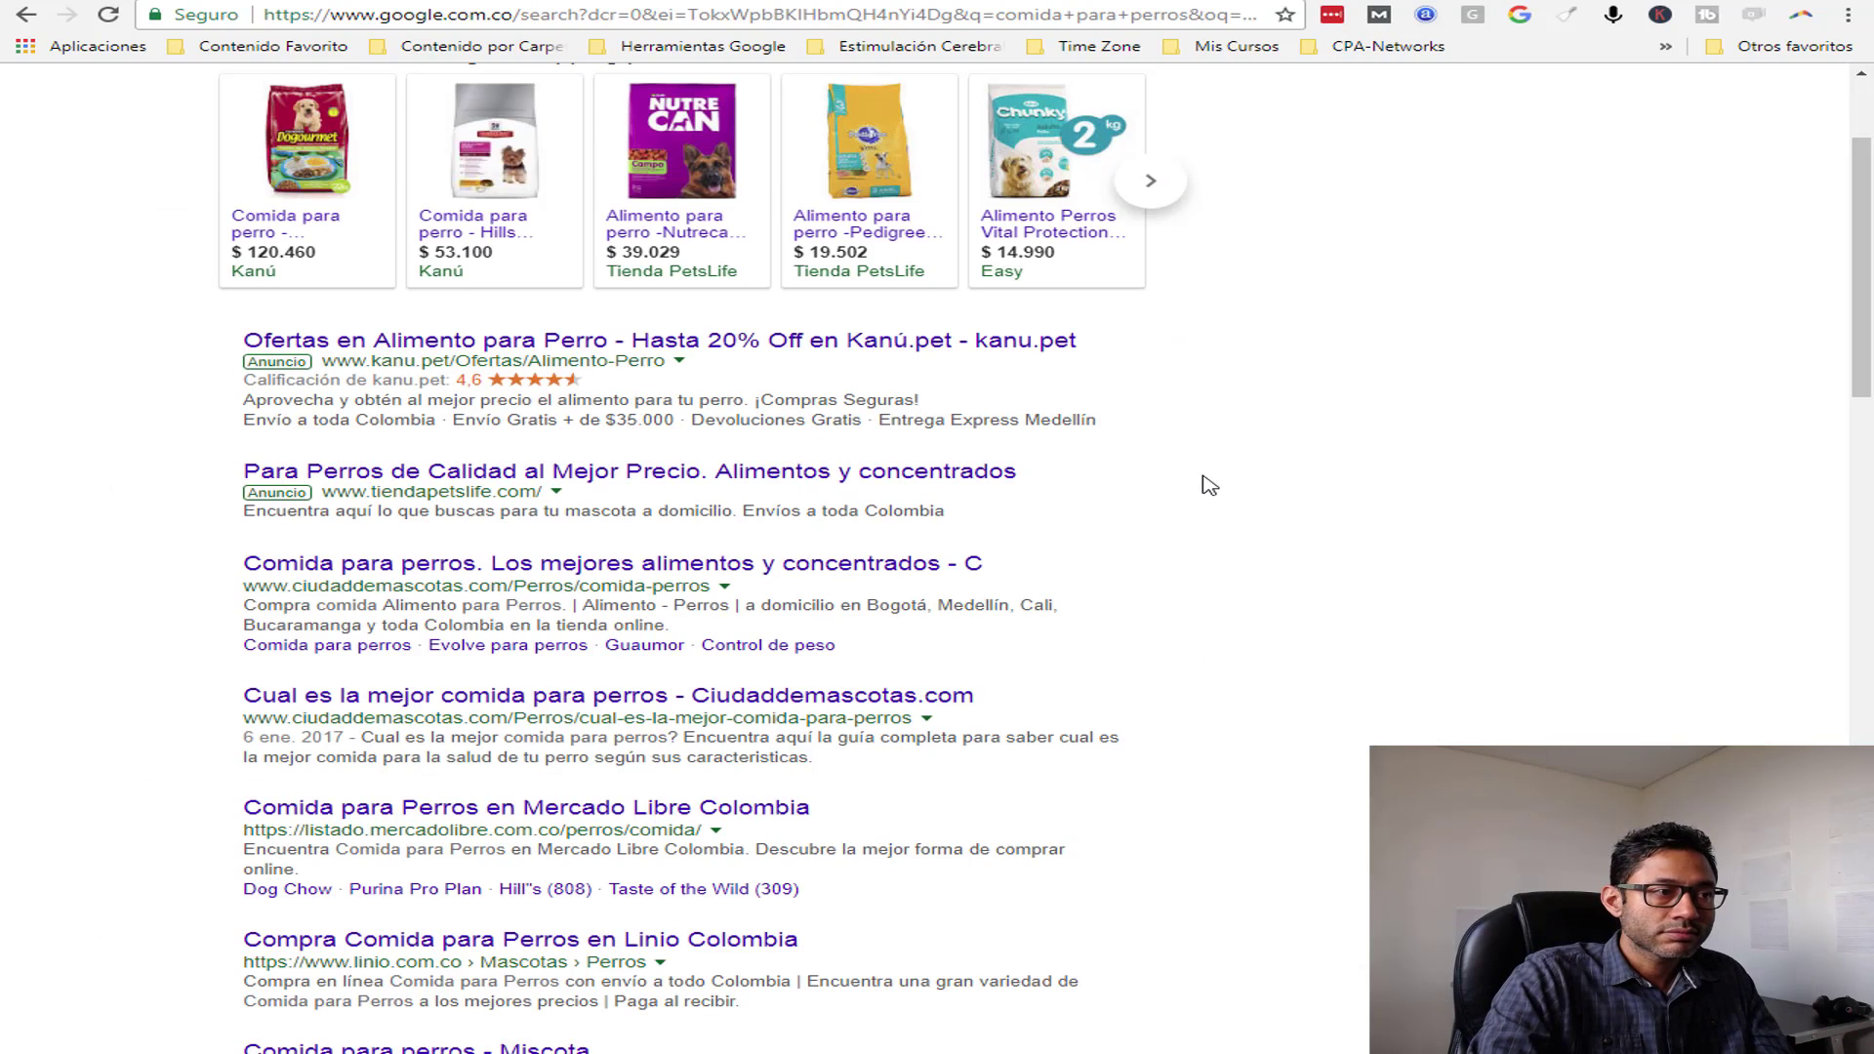
- Review the Google results for "comida para perros", then switch to SERPLAB and highlight the keyword "la casa del granjero"
{"action": "scroll", "coordinate": [1209, 485], "scroll_direction": "up", "scroll_amount": 3}
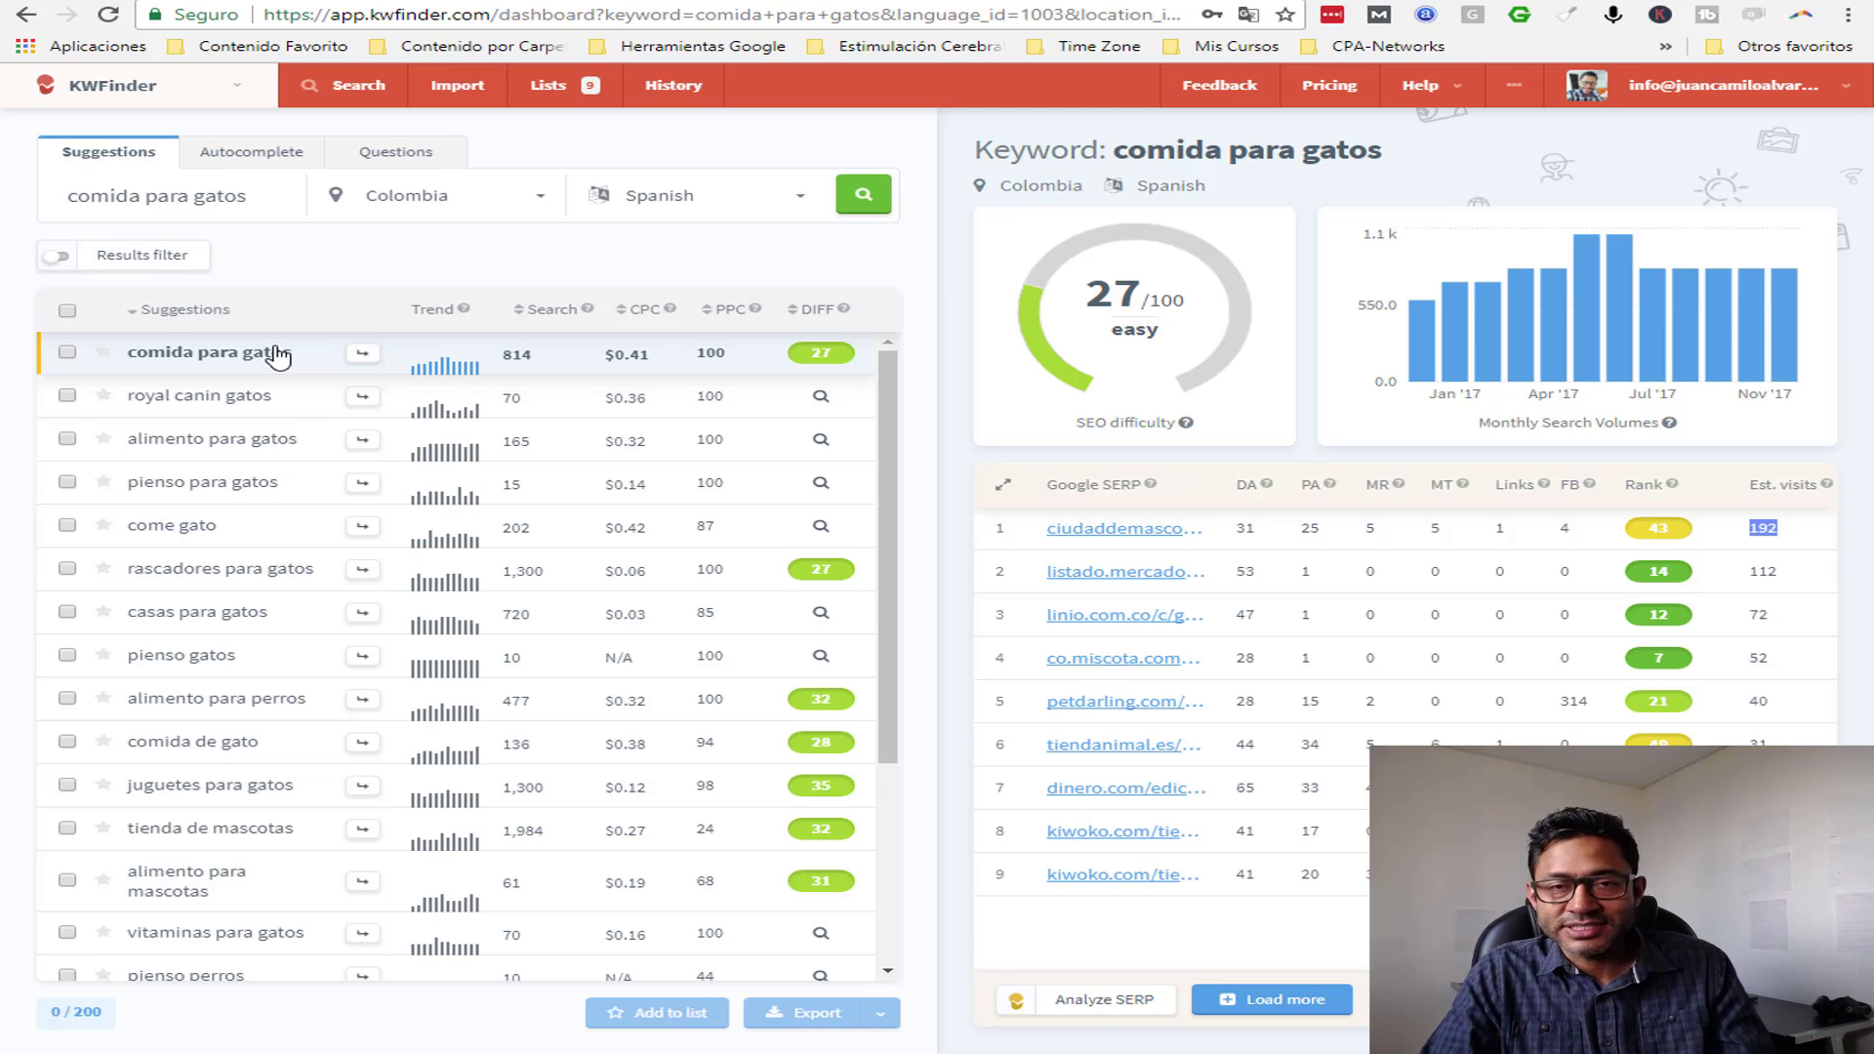
{"action": "key", "text": "ctrl+Tab"}
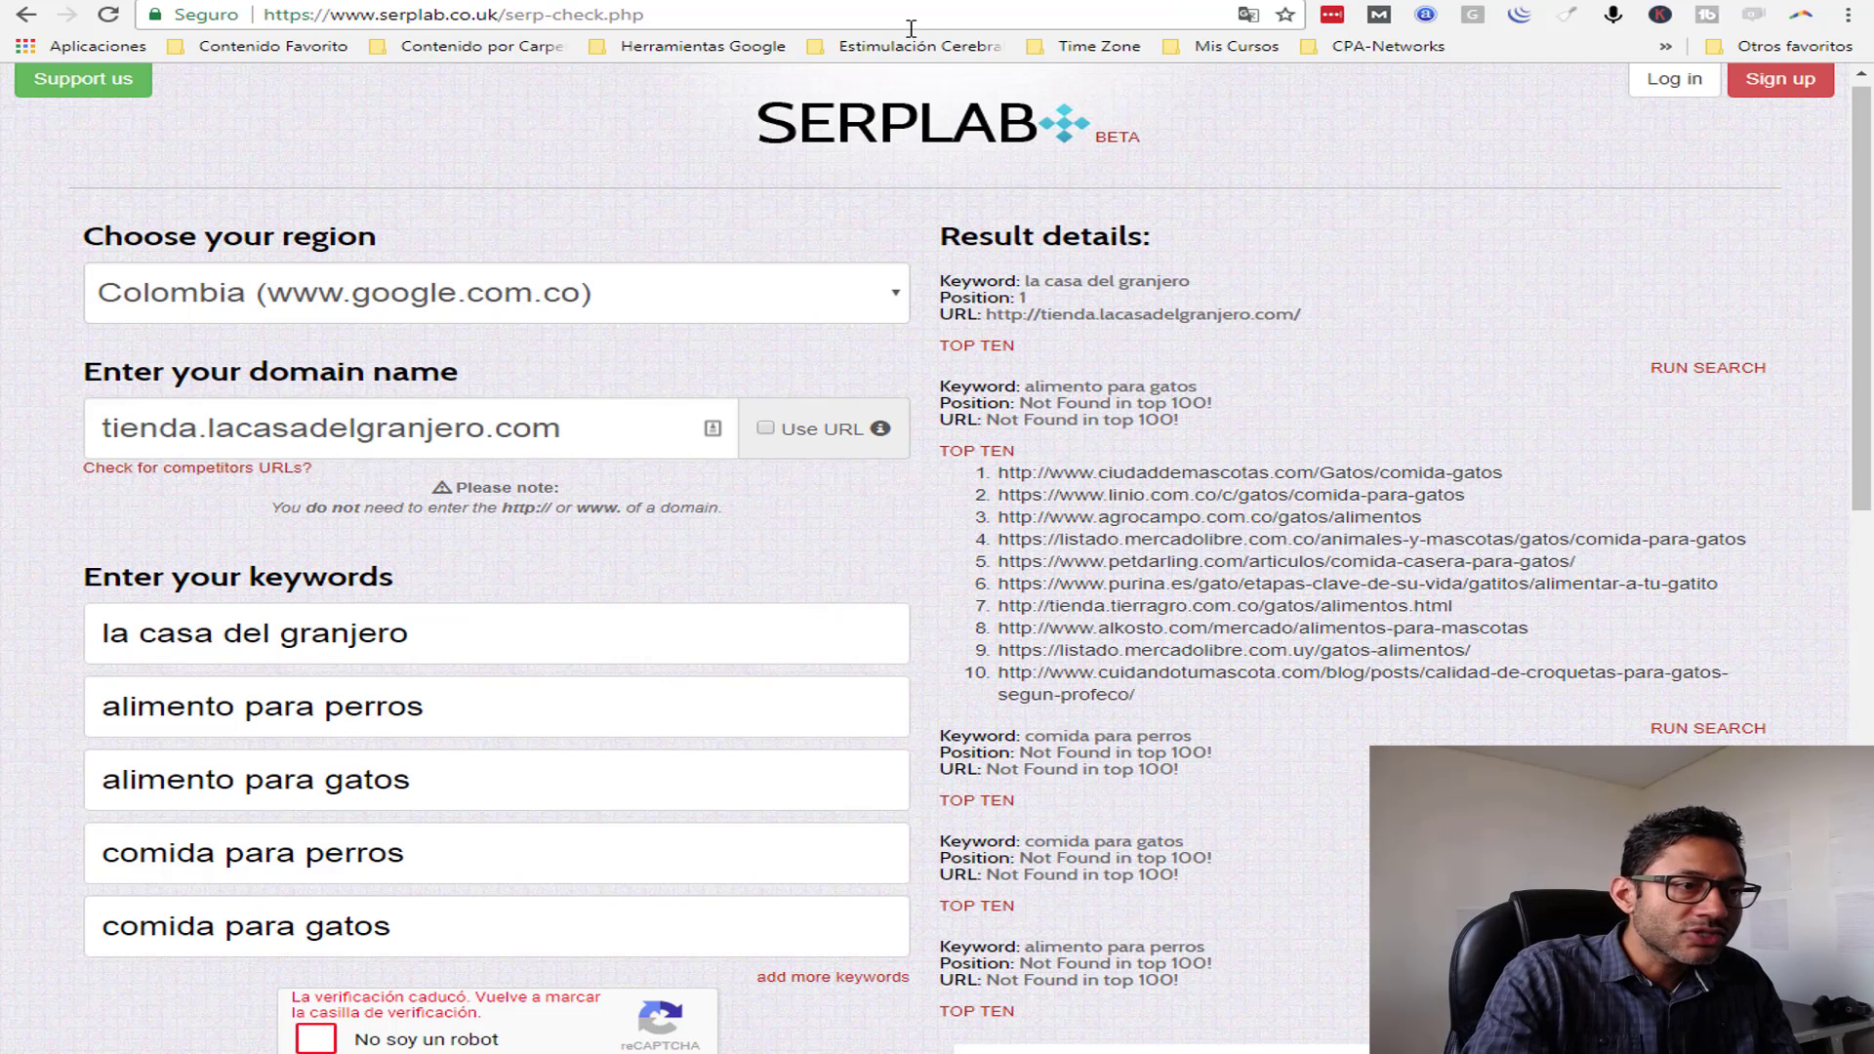
{"action": "scroll", "coordinate": [1059, 337], "scroll_direction": "down", "scroll_amount": 1}
{"action": "left_click_drag", "start_coordinate": [105, 522], "coordinate": [445, 518]}
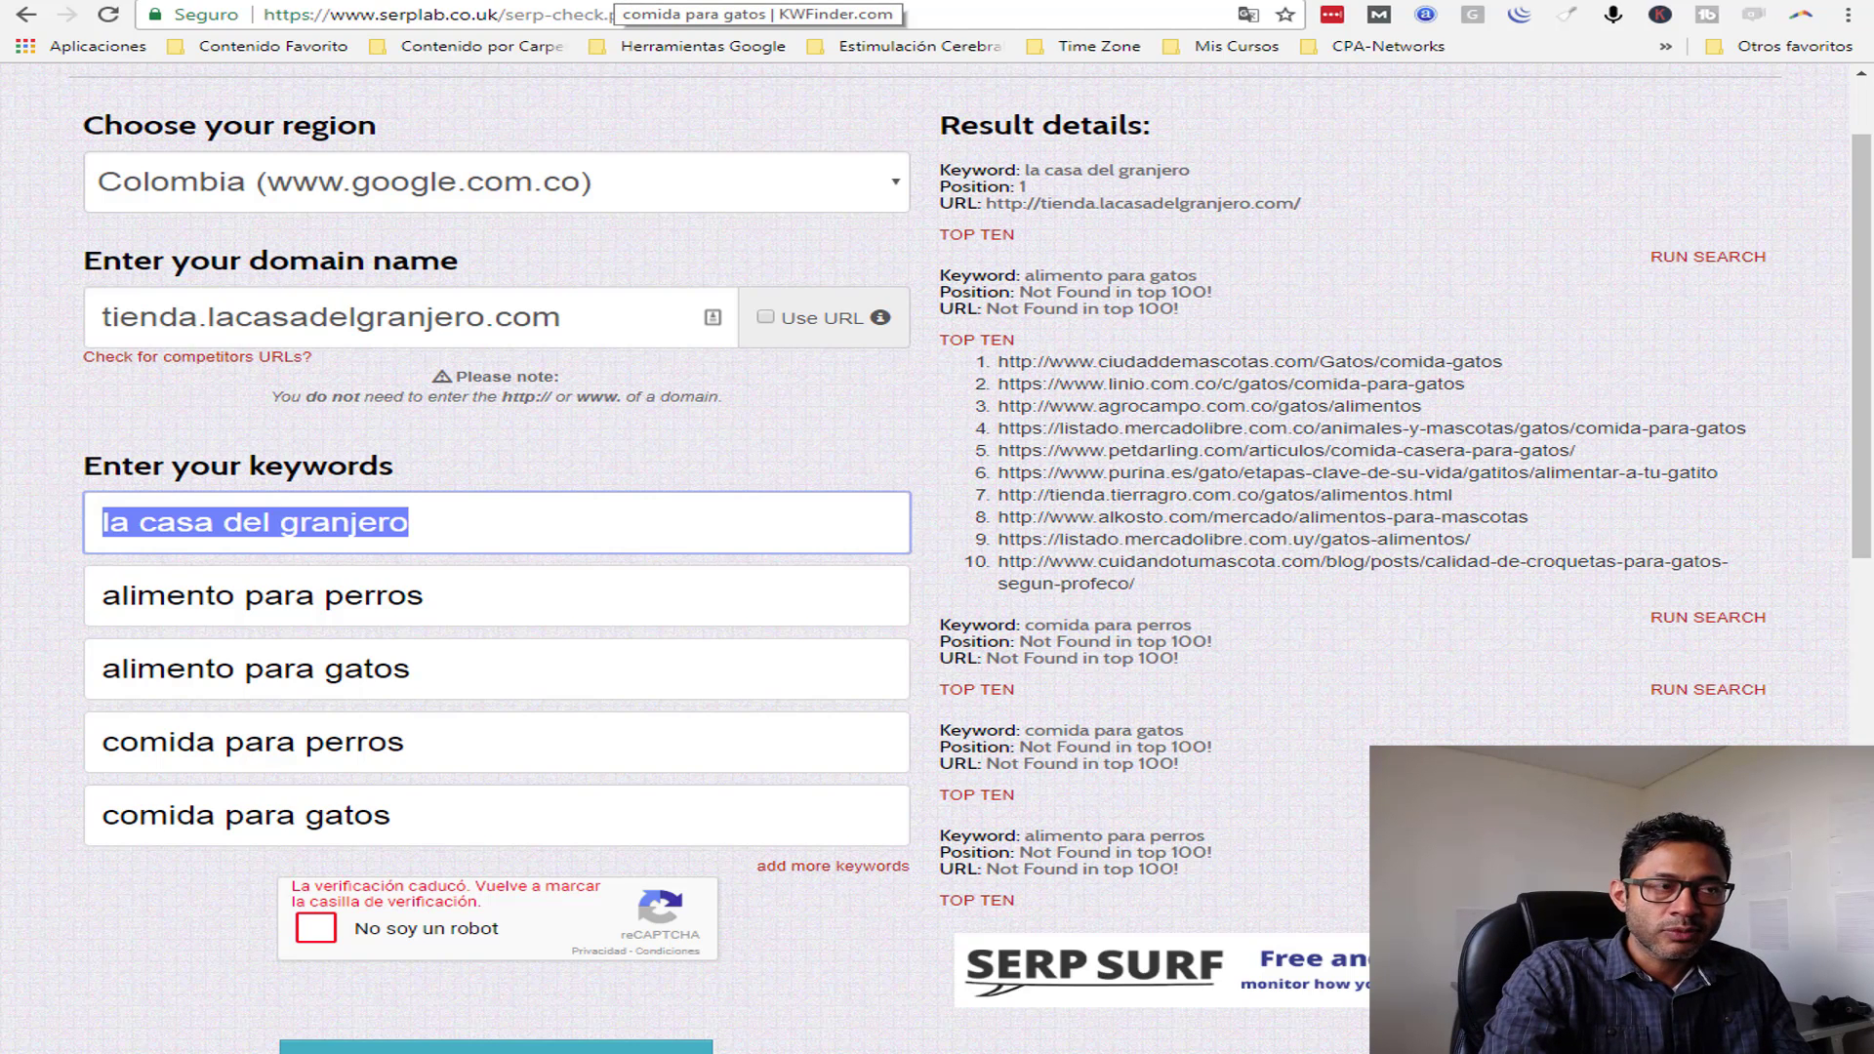
- Look over the tienda.lacasadelgranjero.com home page and return to the KWFinder results for "comida para gatos"
{"action": "left_click", "coordinate": [634, 3]}
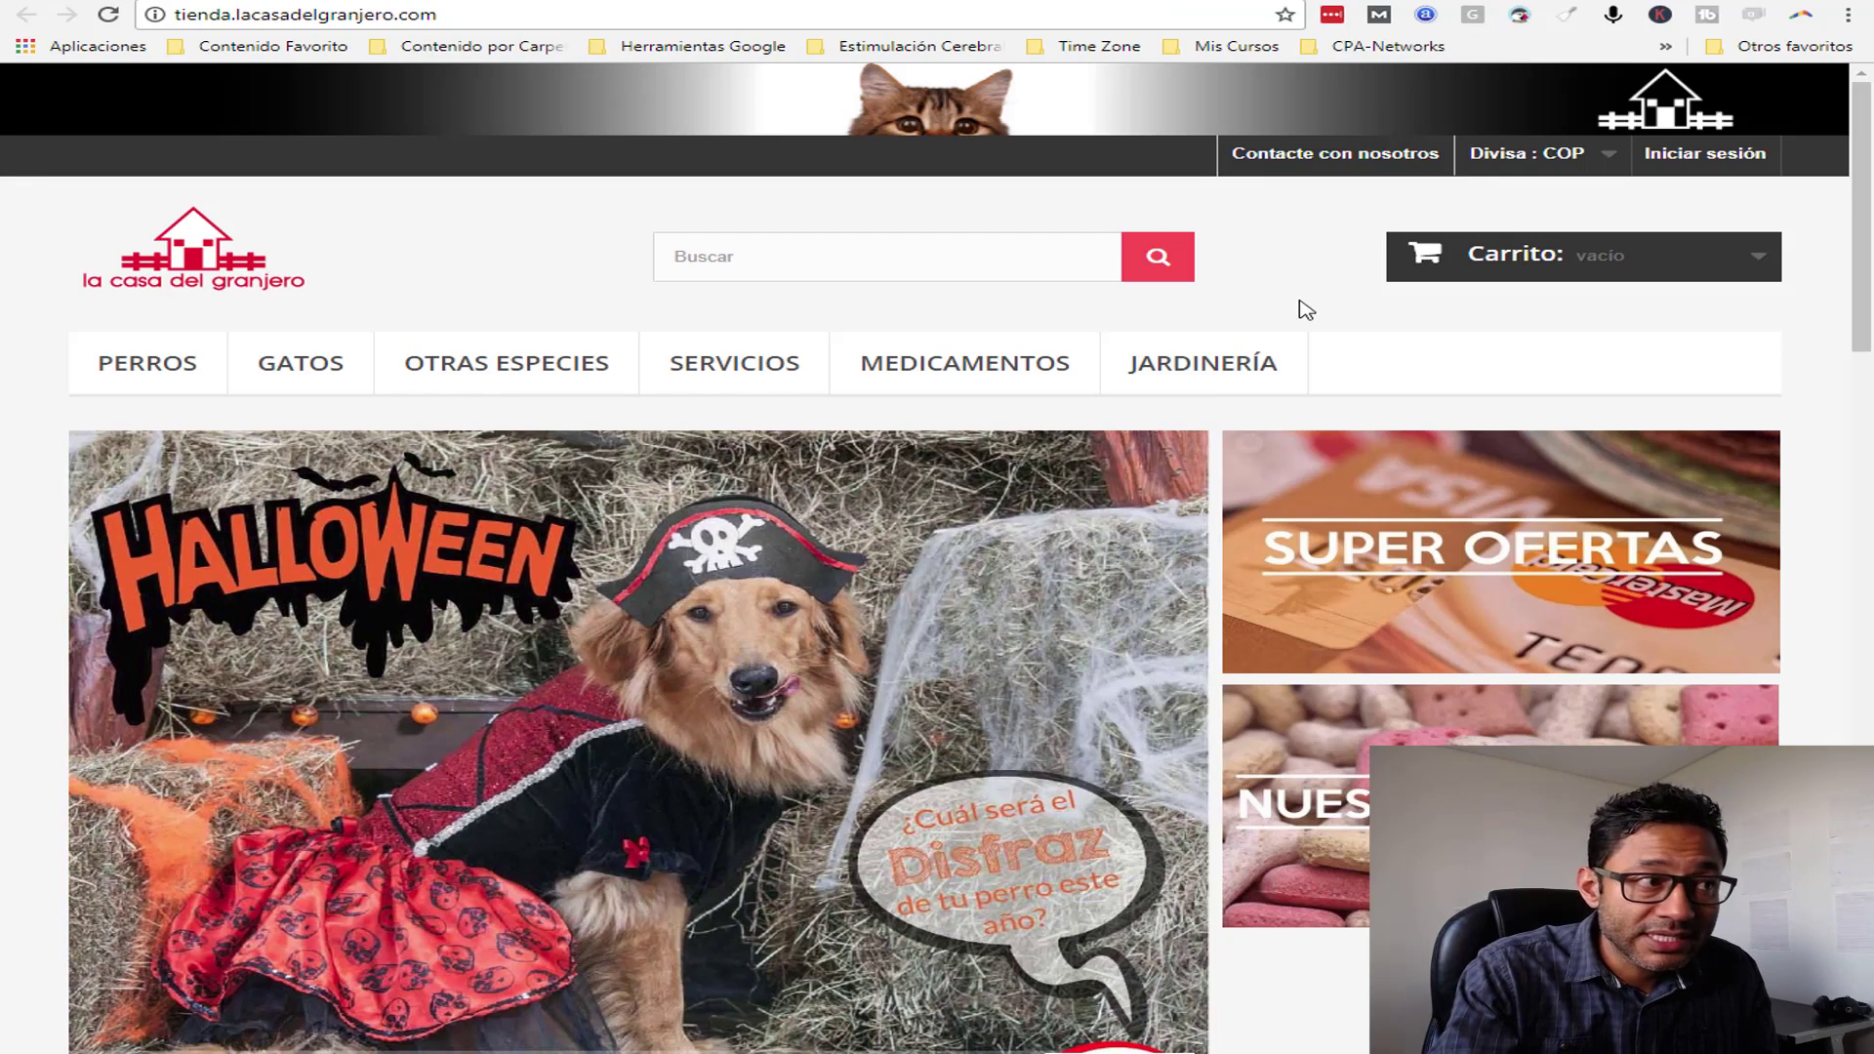
{"action": "scroll", "coordinate": [1299, 305], "scroll_direction": "down", "scroll_amount": 2}
{"action": "scroll", "coordinate": [1294, 302], "scroll_direction": "up", "scroll_amount": 2}
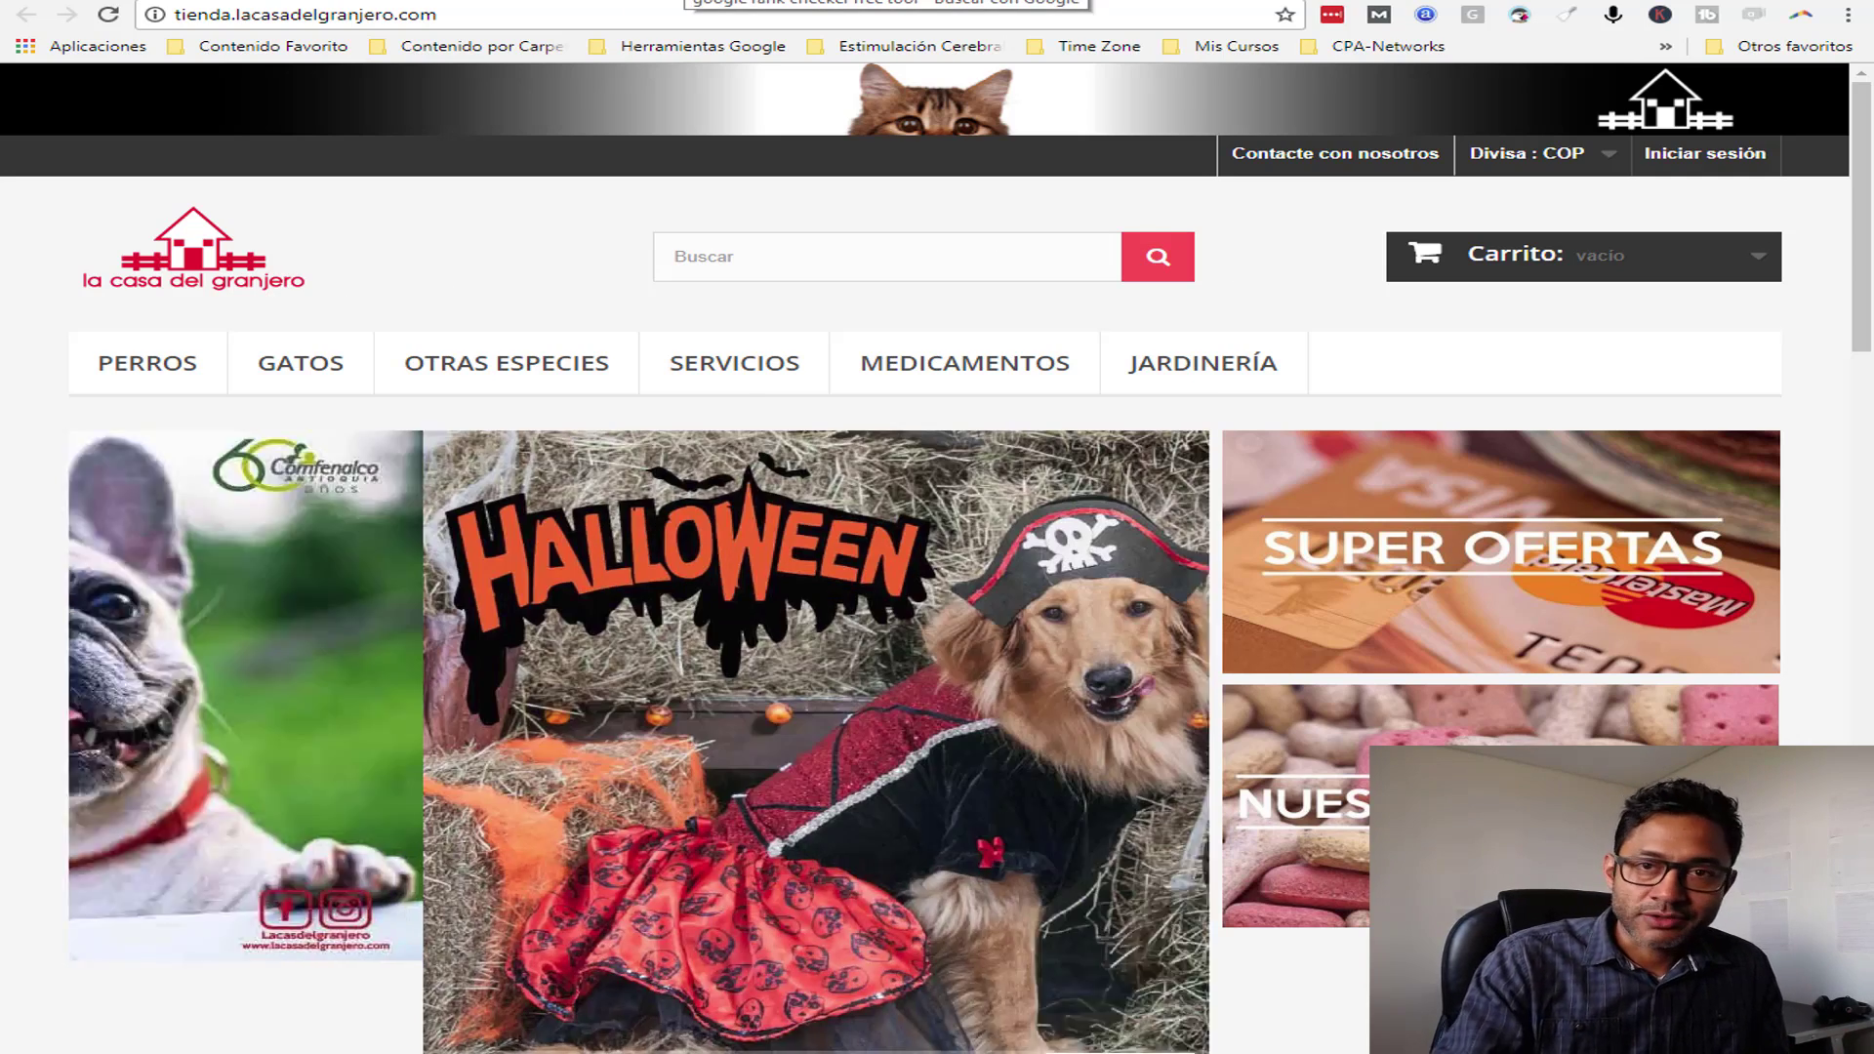
{"action": "key", "text": "ctrl+Tab"}
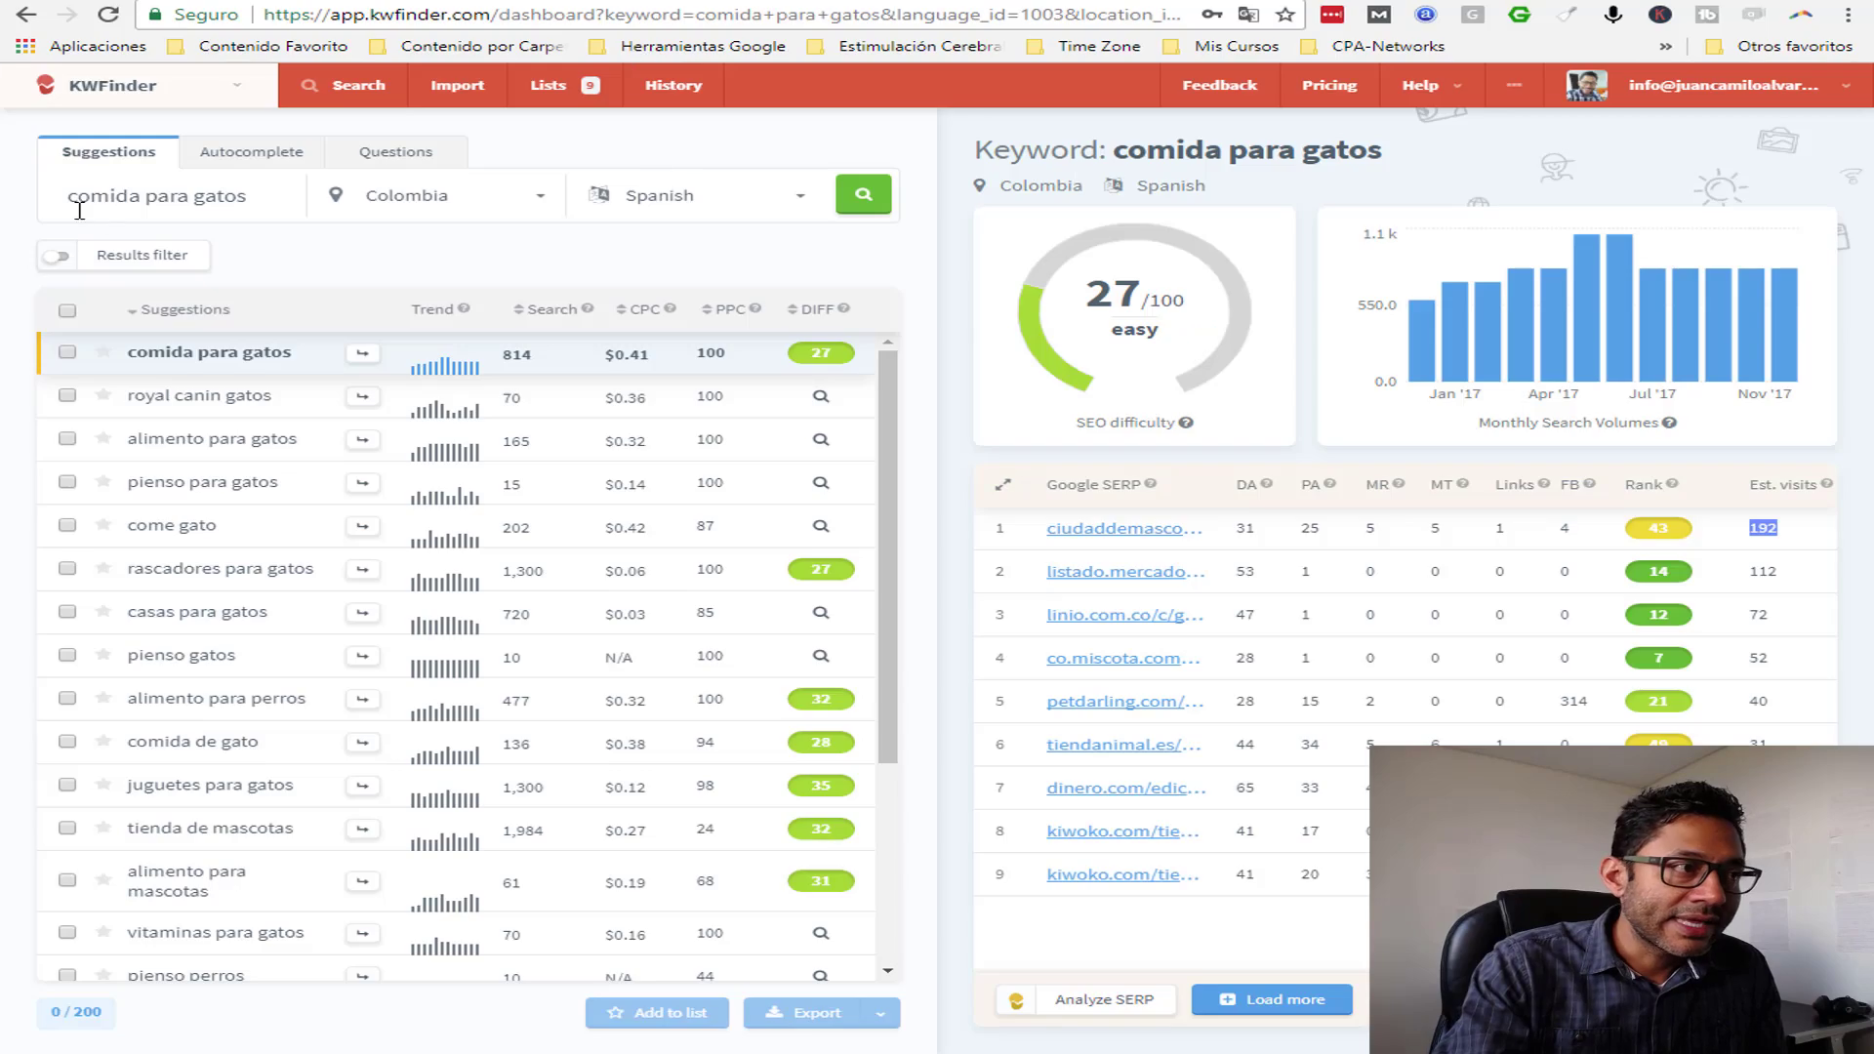
- Run a KWFinder search for "las casa del granjero" in Colombia in Spanish
{"action": "triple_click", "coordinate": [179, 198]}
{"action": "type", "text": "las "}
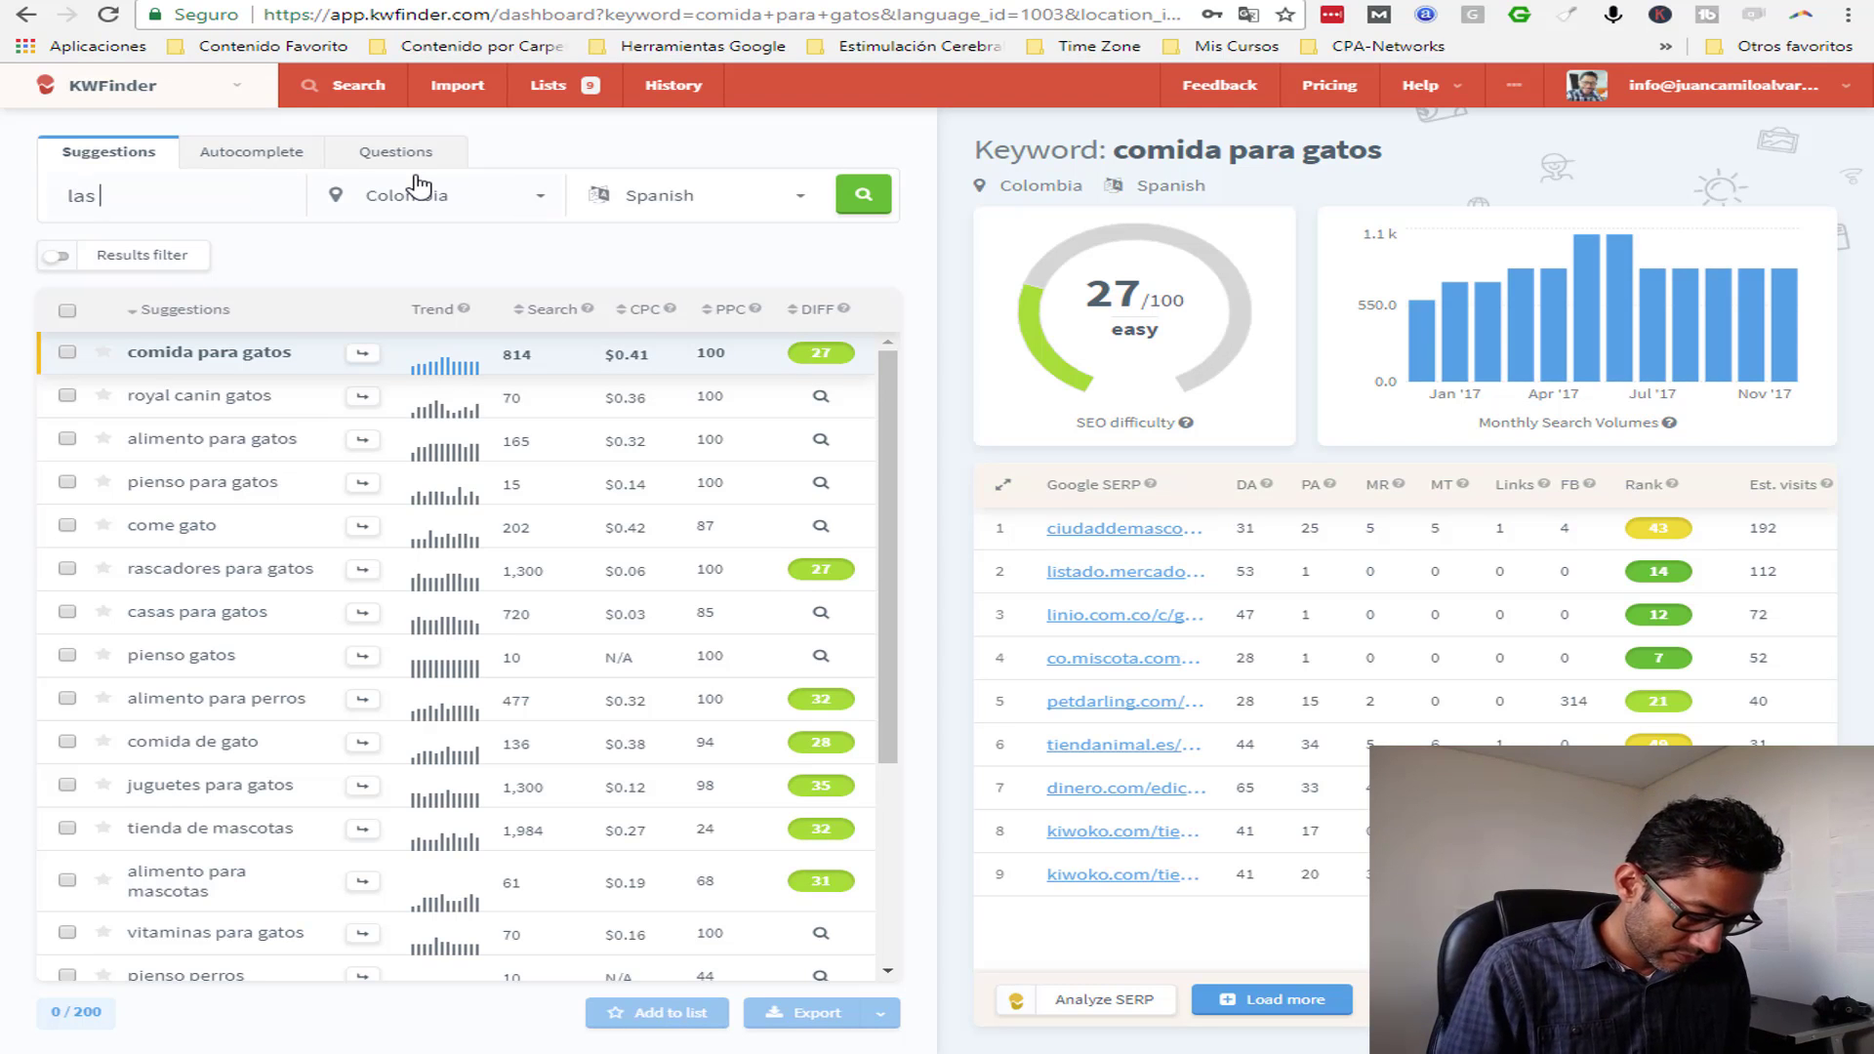
{"action": "type", "text": "casa del granjero"}
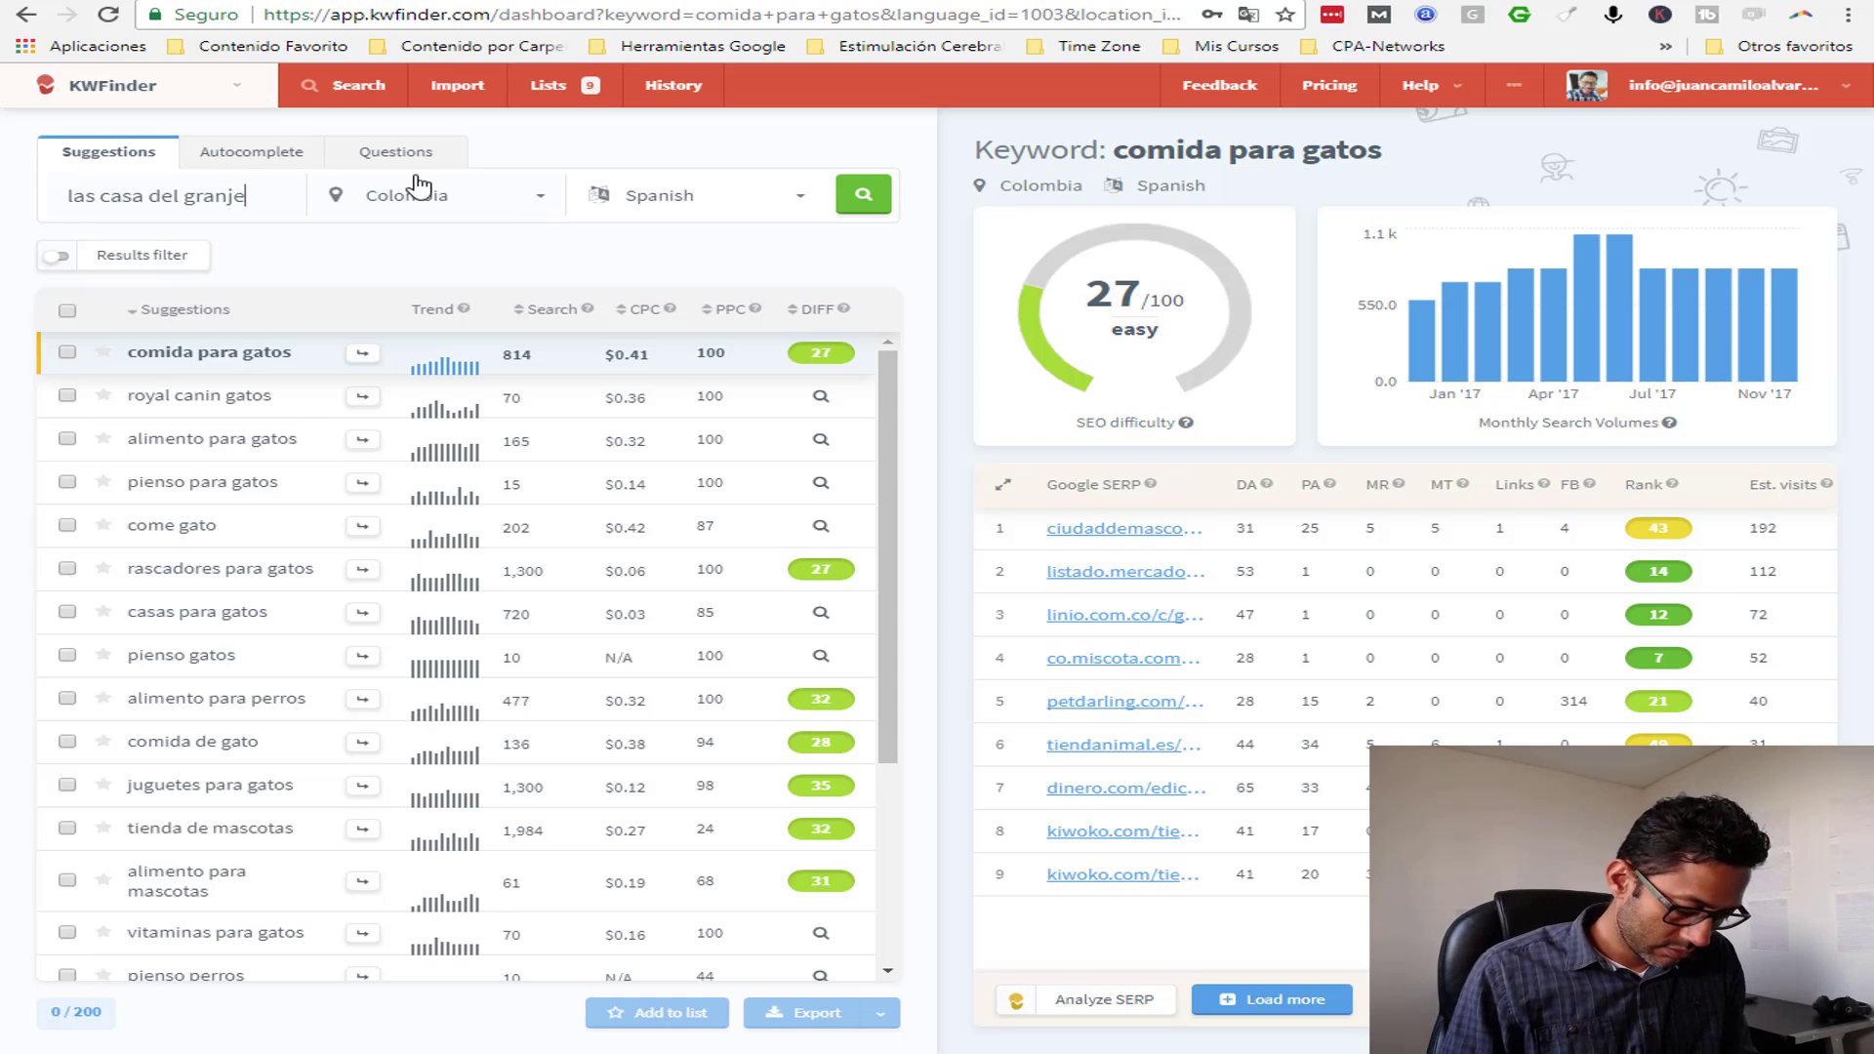
{"action": "left_click", "coordinate": [865, 195]}
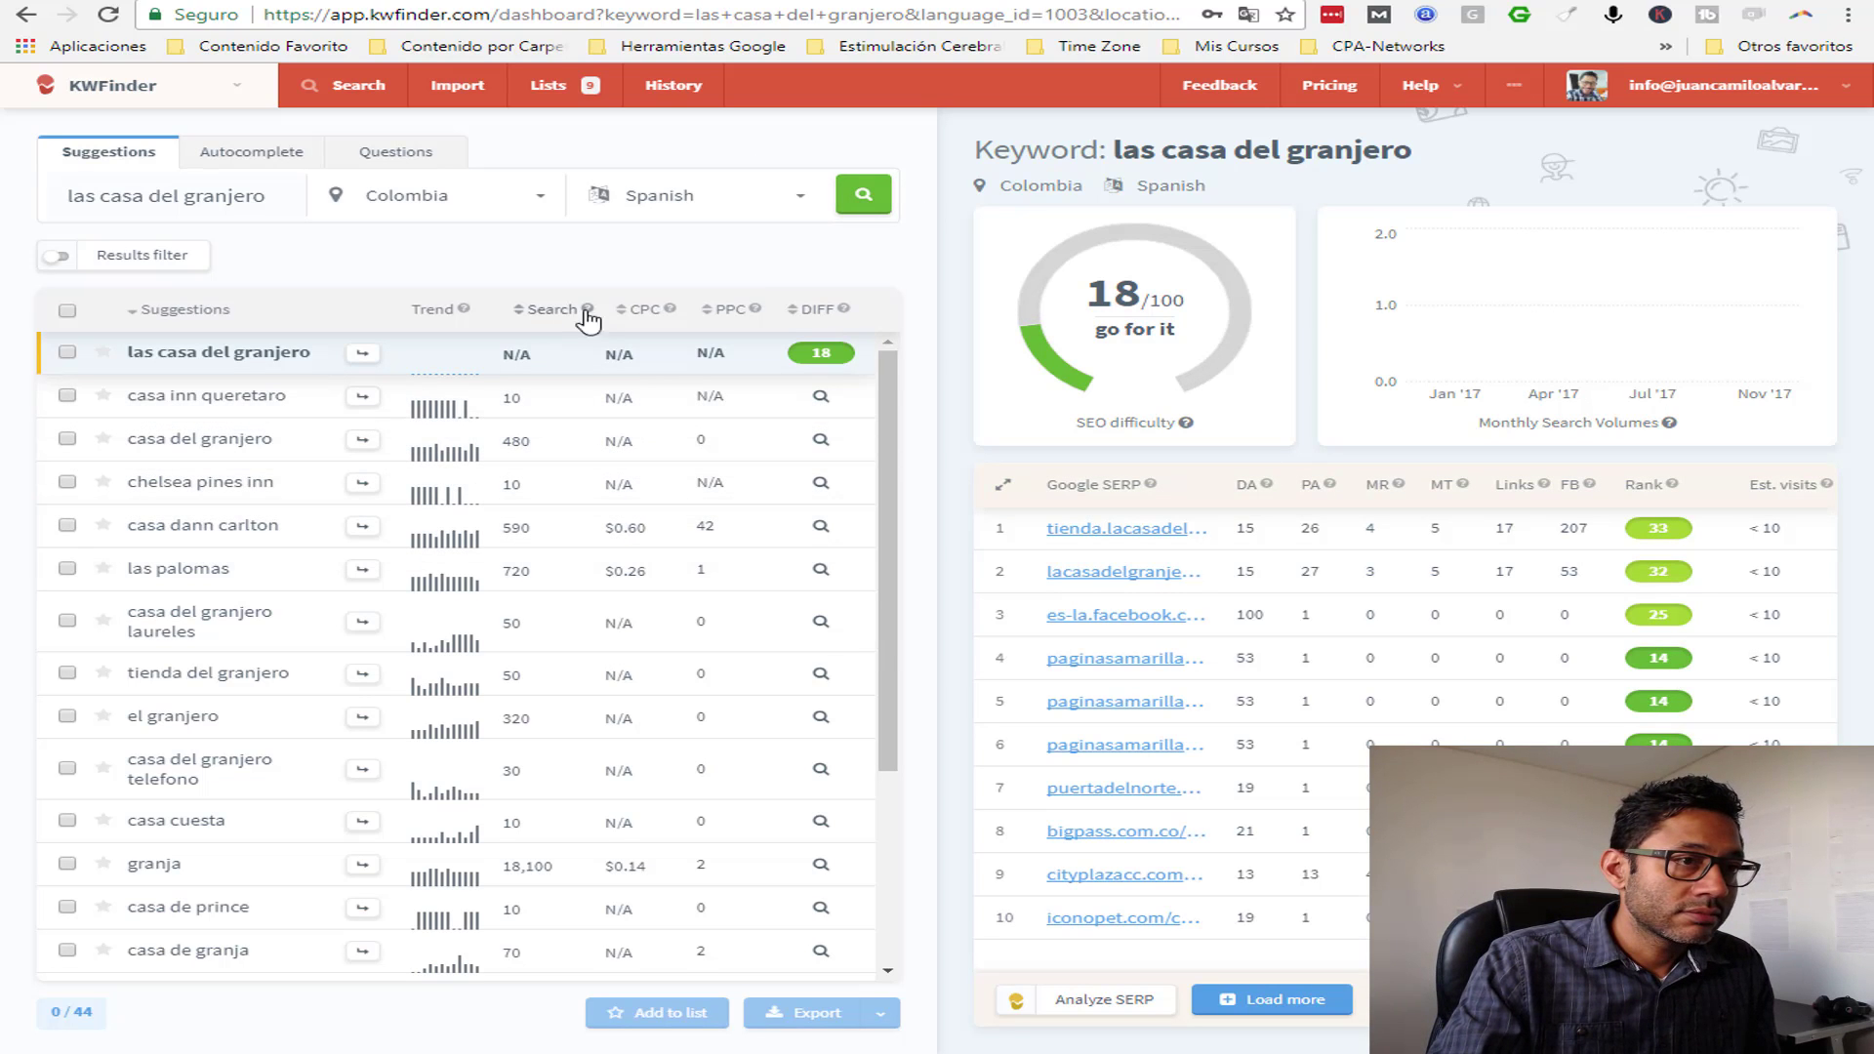
- Correct the keyword to "la casa del granjero" and rerun the KWFinder search
{"action": "key", "text": "Home"}
{"action": "key", "text": "Right"}
{"action": "key", "text": "Right"}
{"action": "key", "text": "Right"}
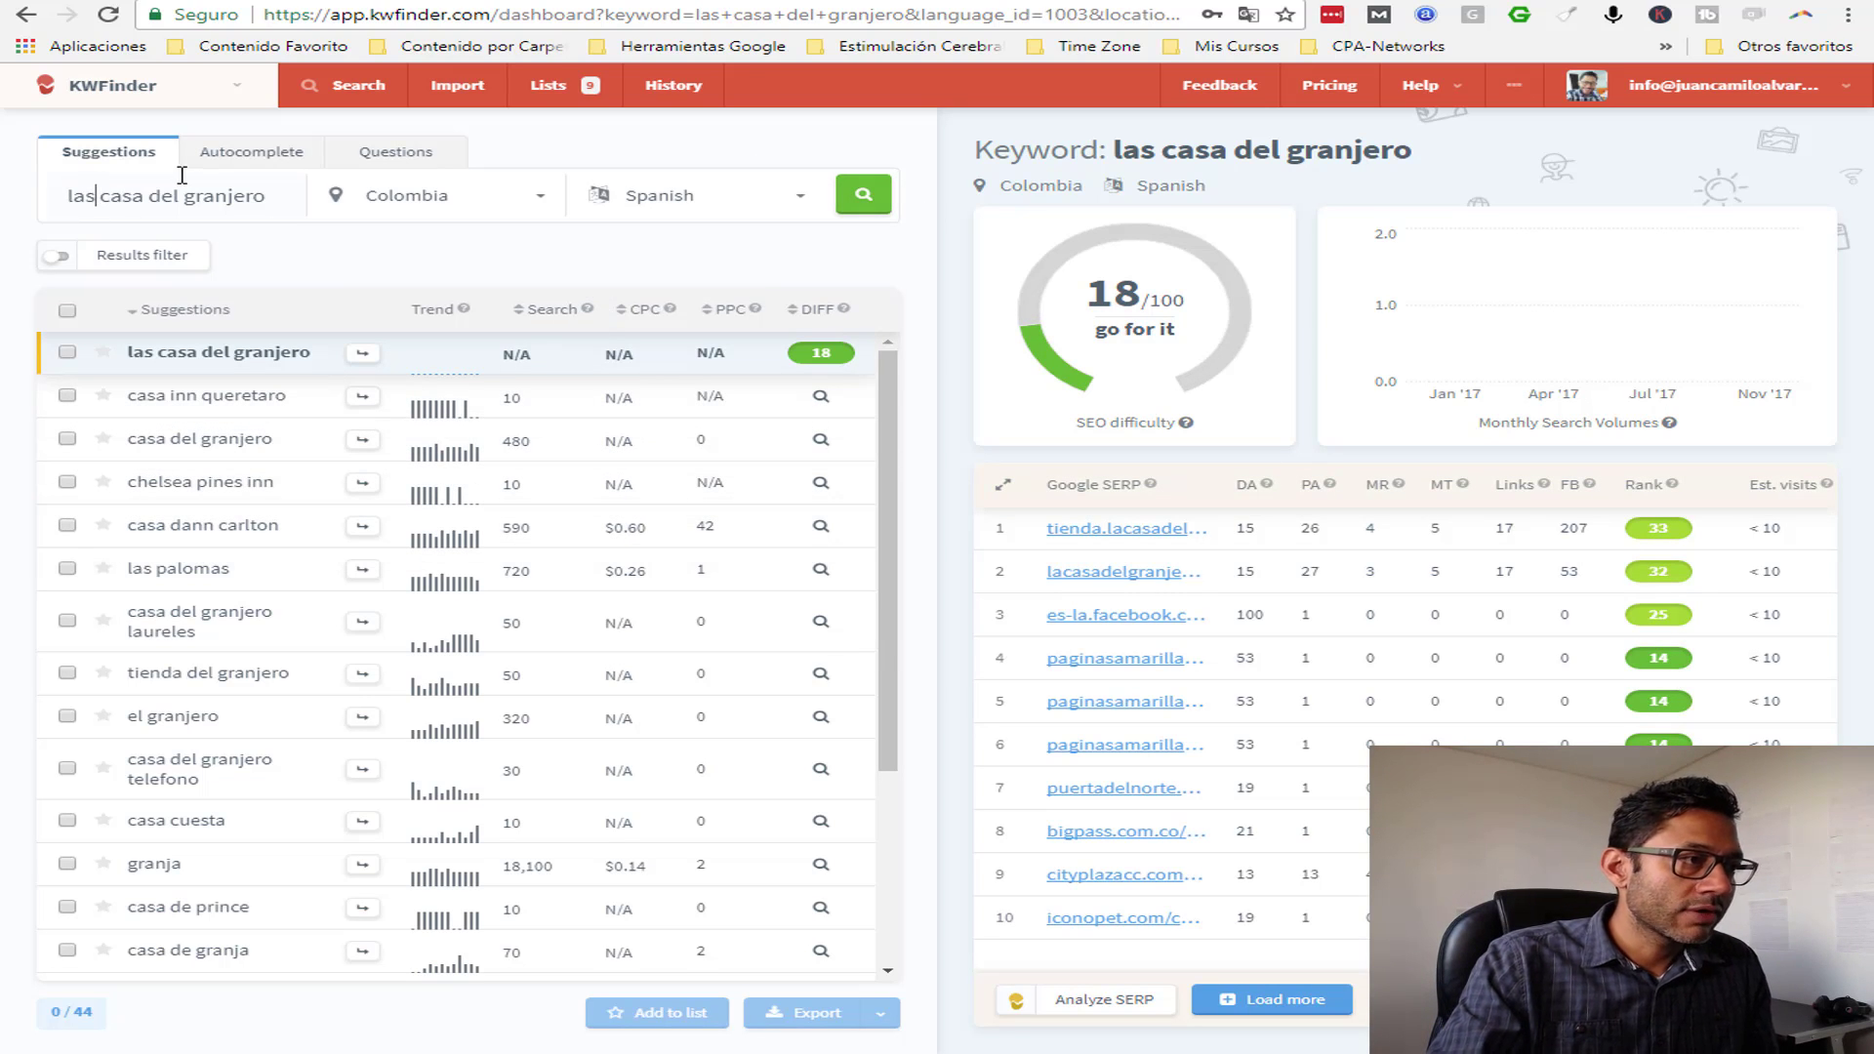
{"action": "key", "text": "BackSpace"}
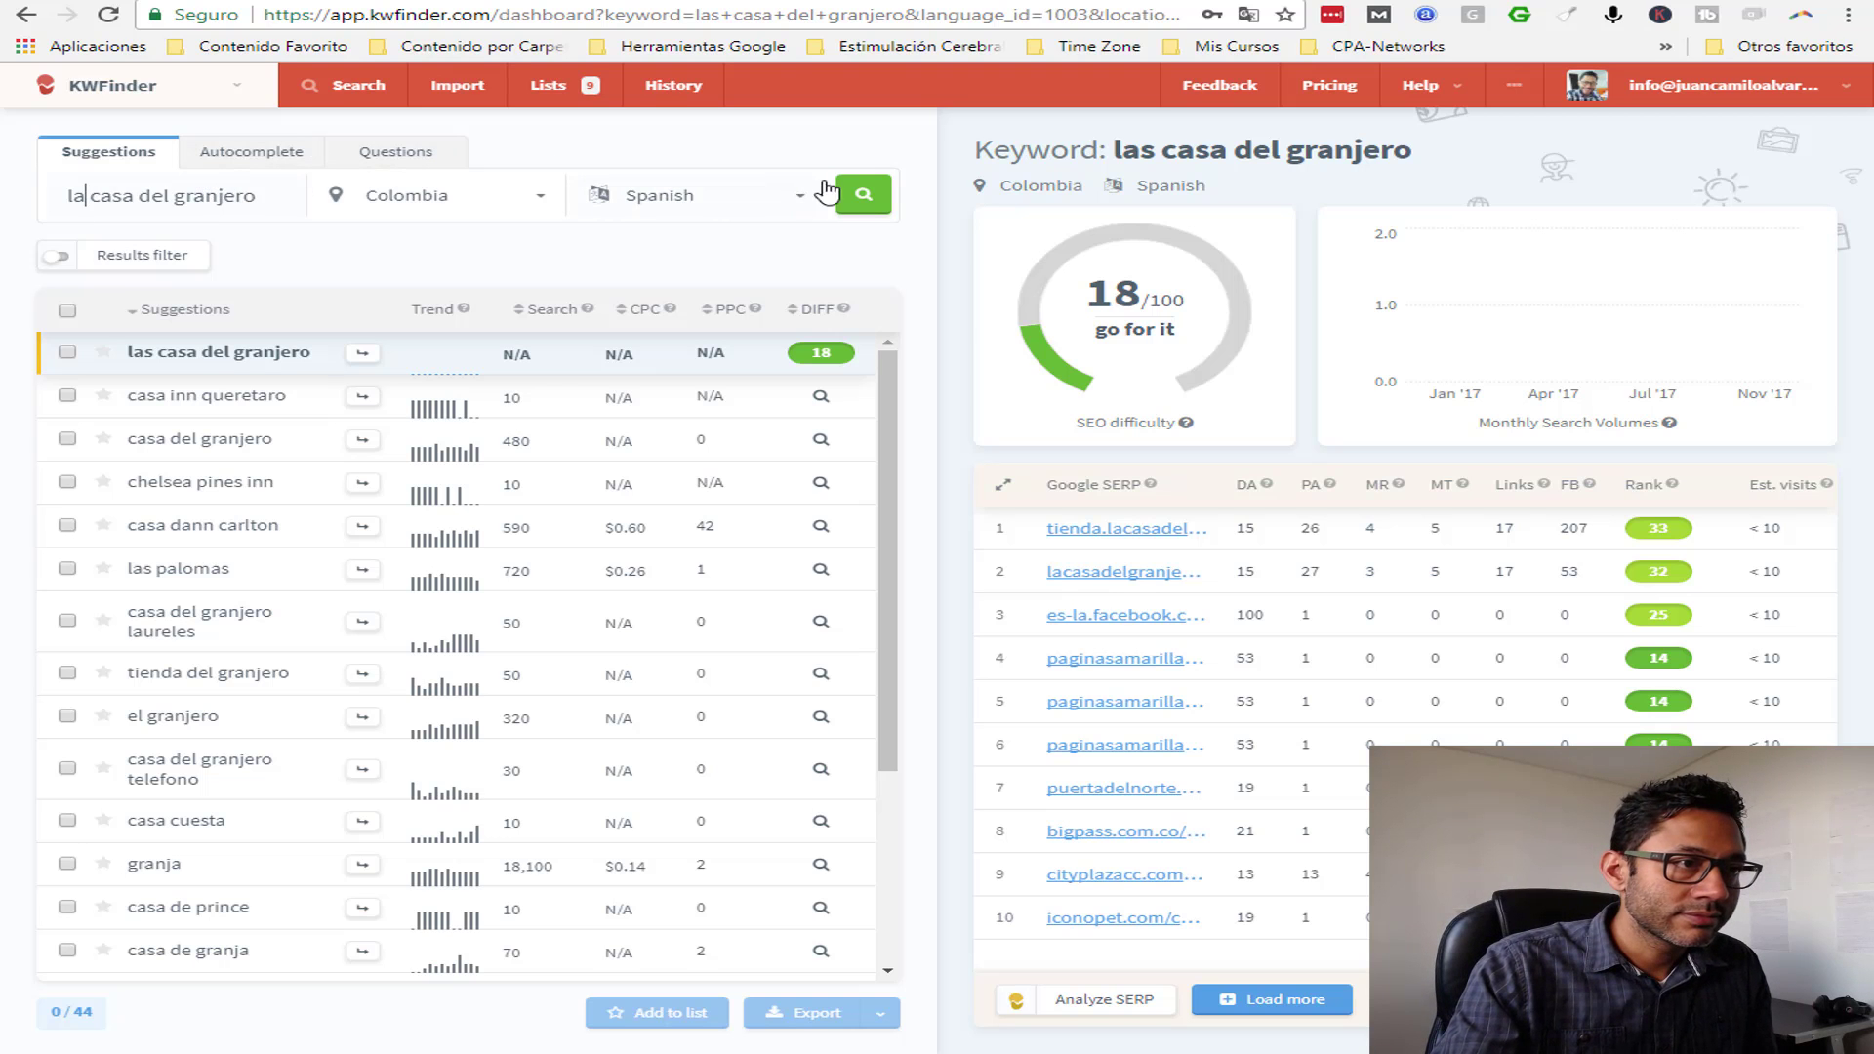
{"action": "left_click", "coordinate": [863, 198]}
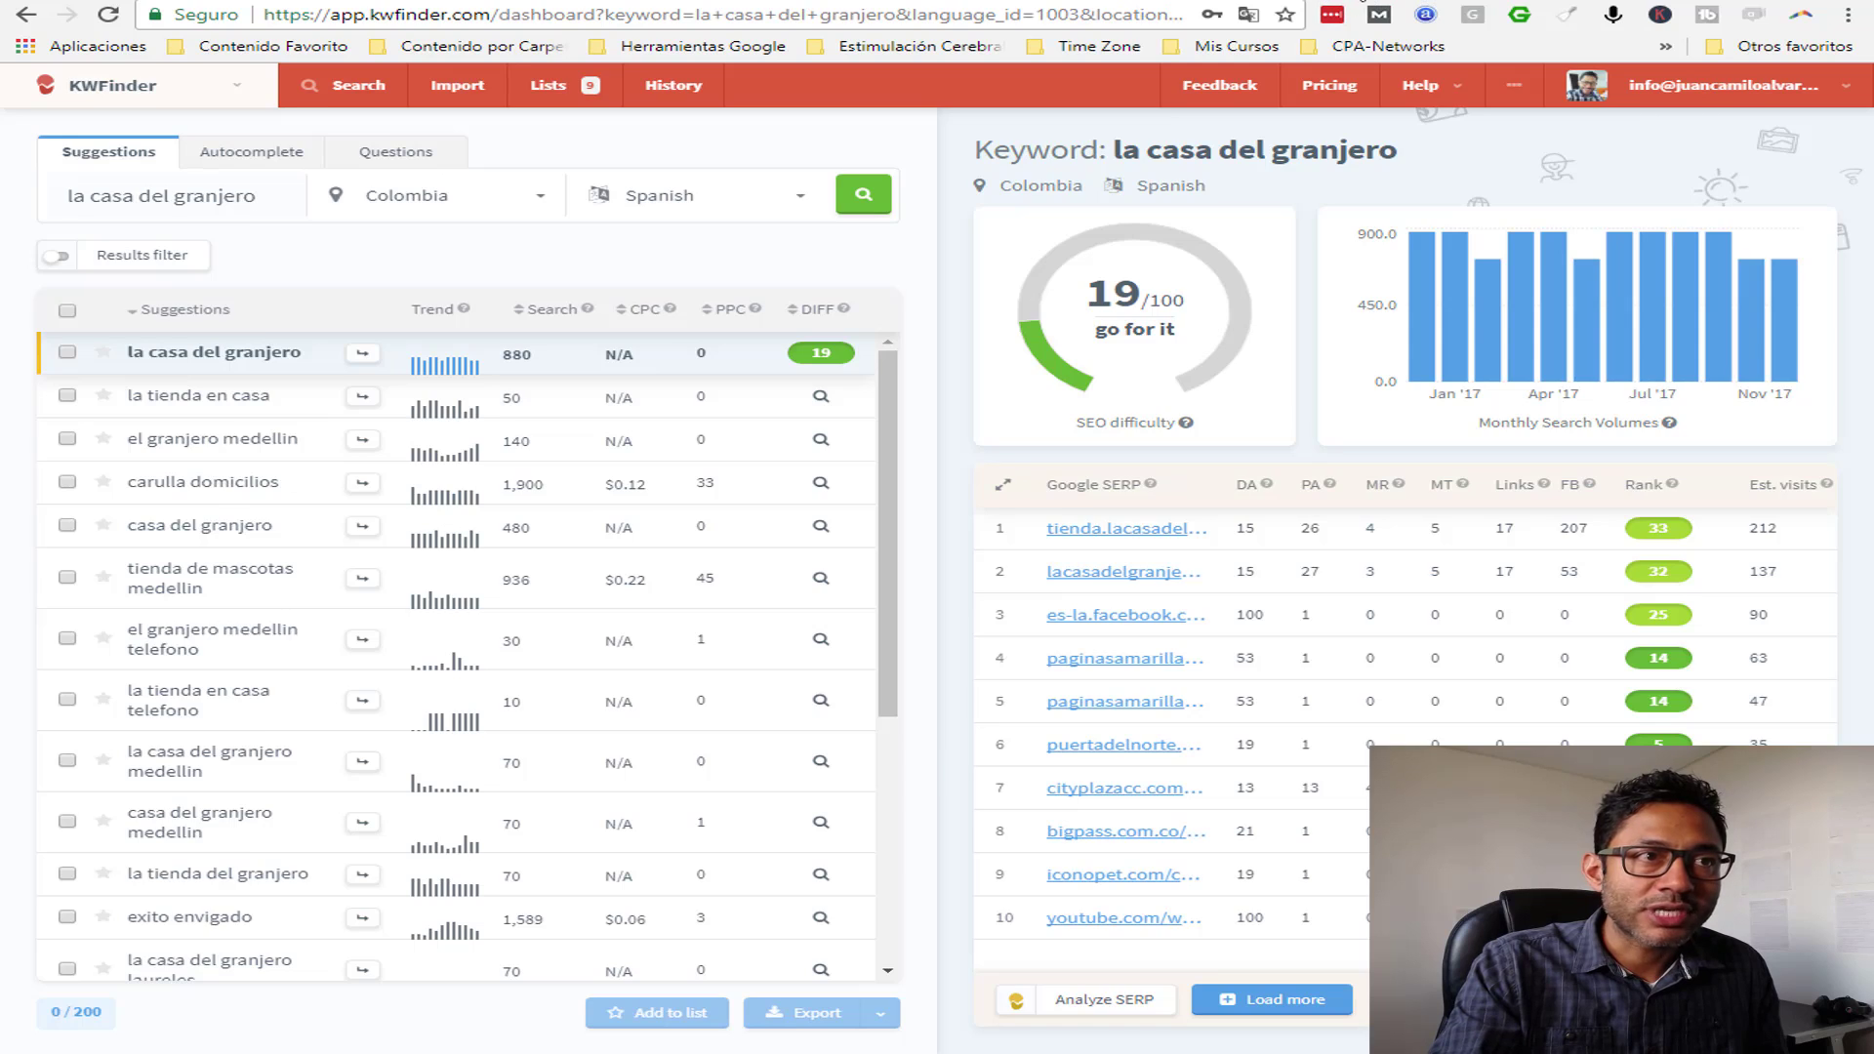
- Switch to Google, search again for "comida para perros", and open page 3 of the results
{"action": "key", "text": "ctrl+Tab"}
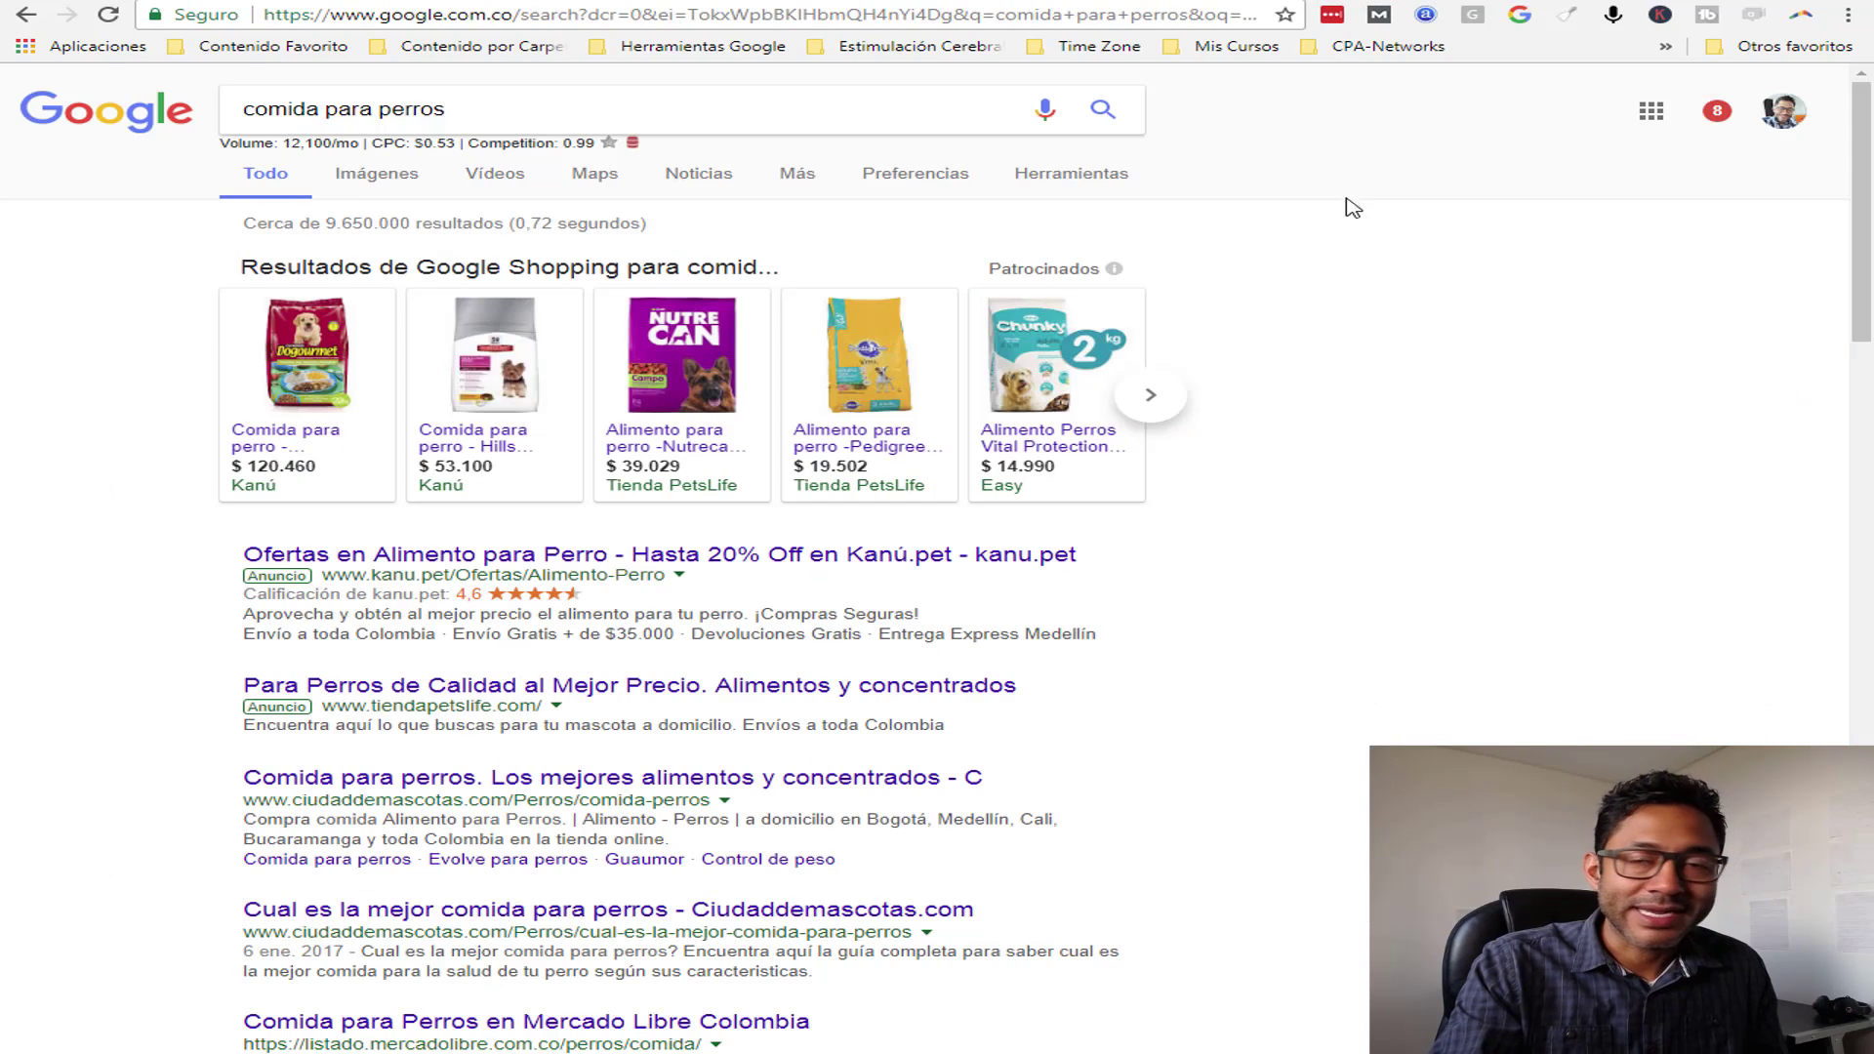
{"action": "triple_click", "coordinate": [539, 99]}
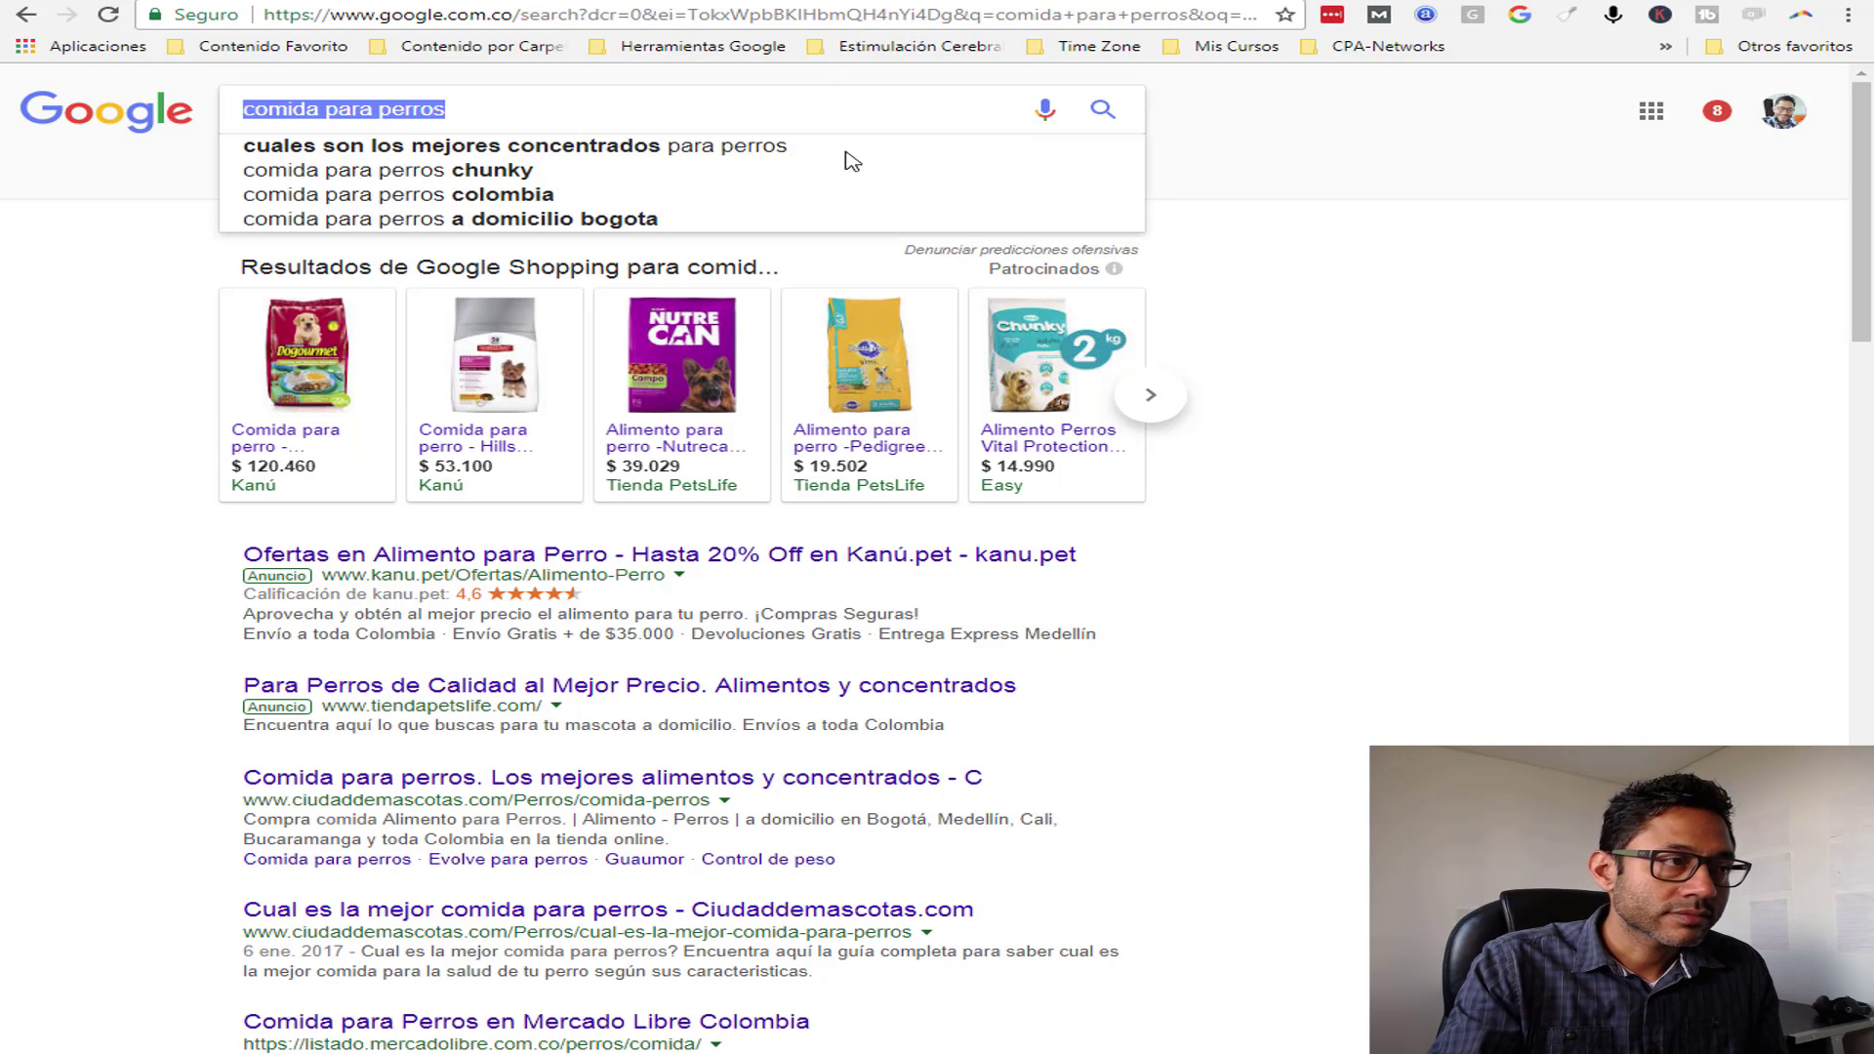
{"action": "type", "text": "co"}
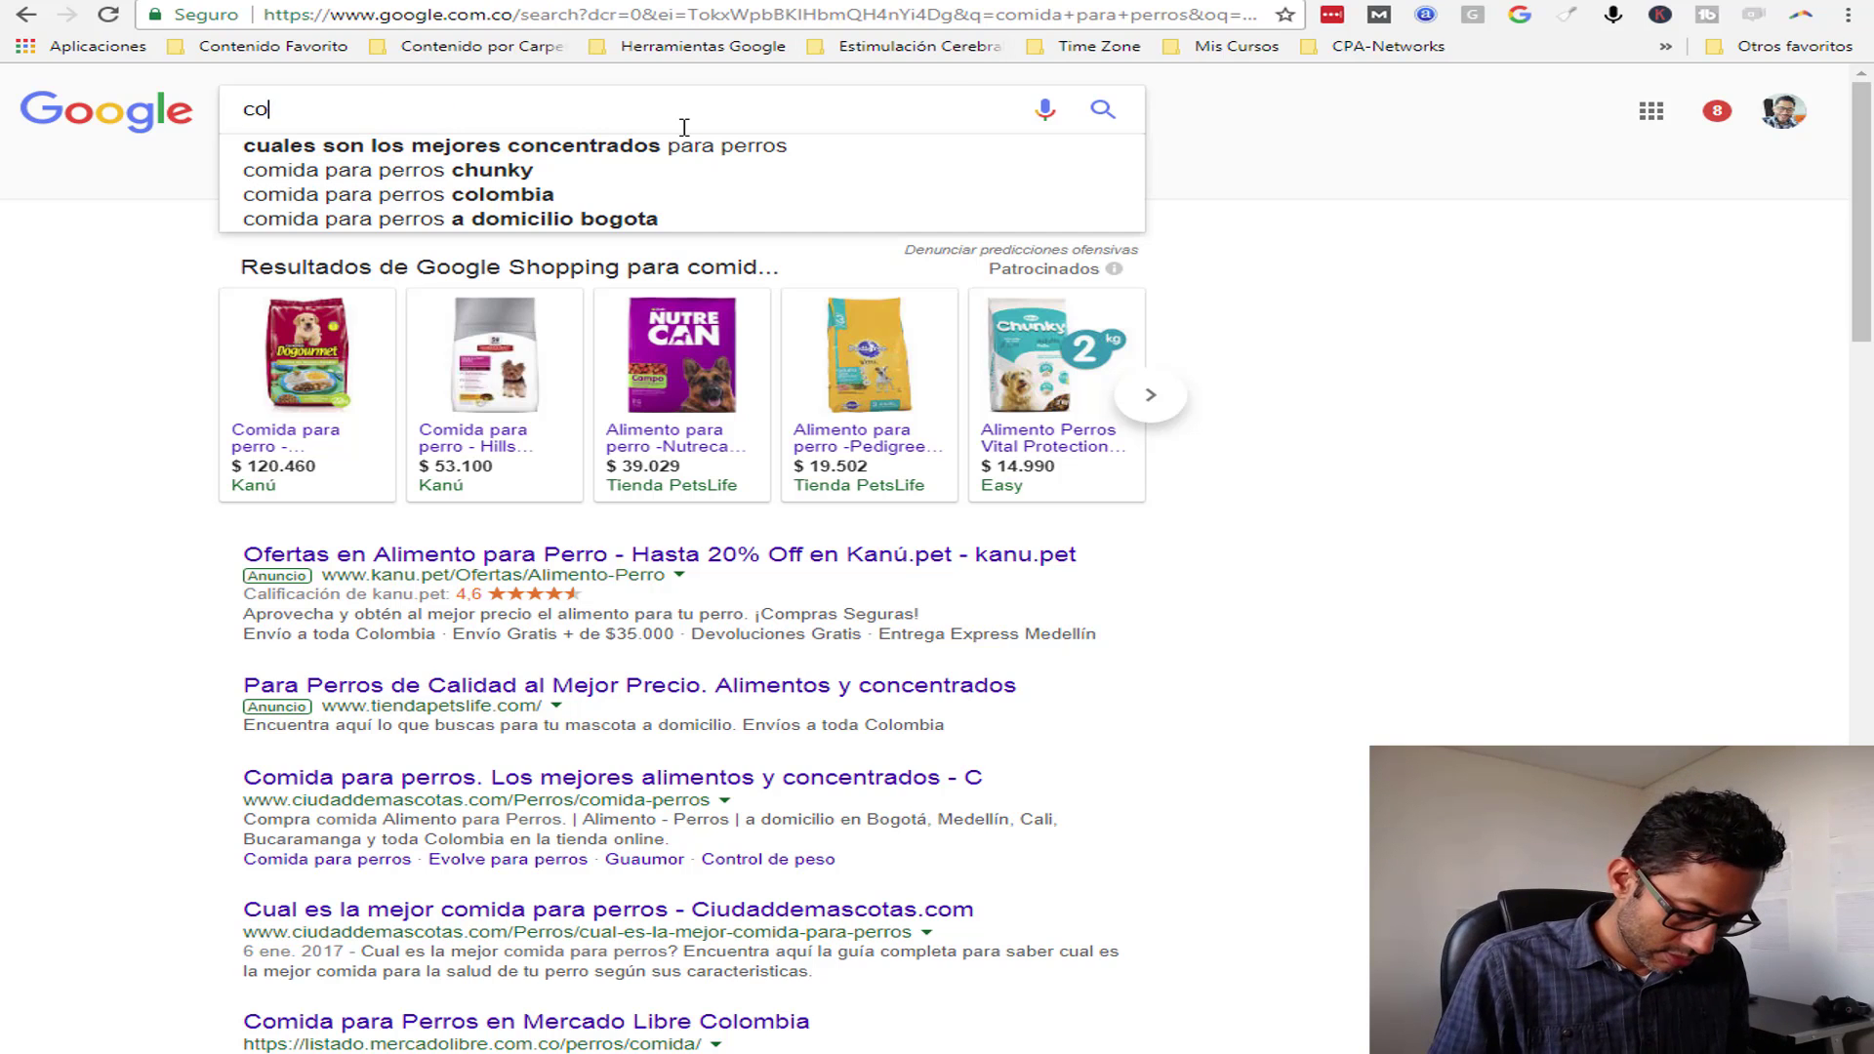
{"action": "type", "text": "mida para perros"}
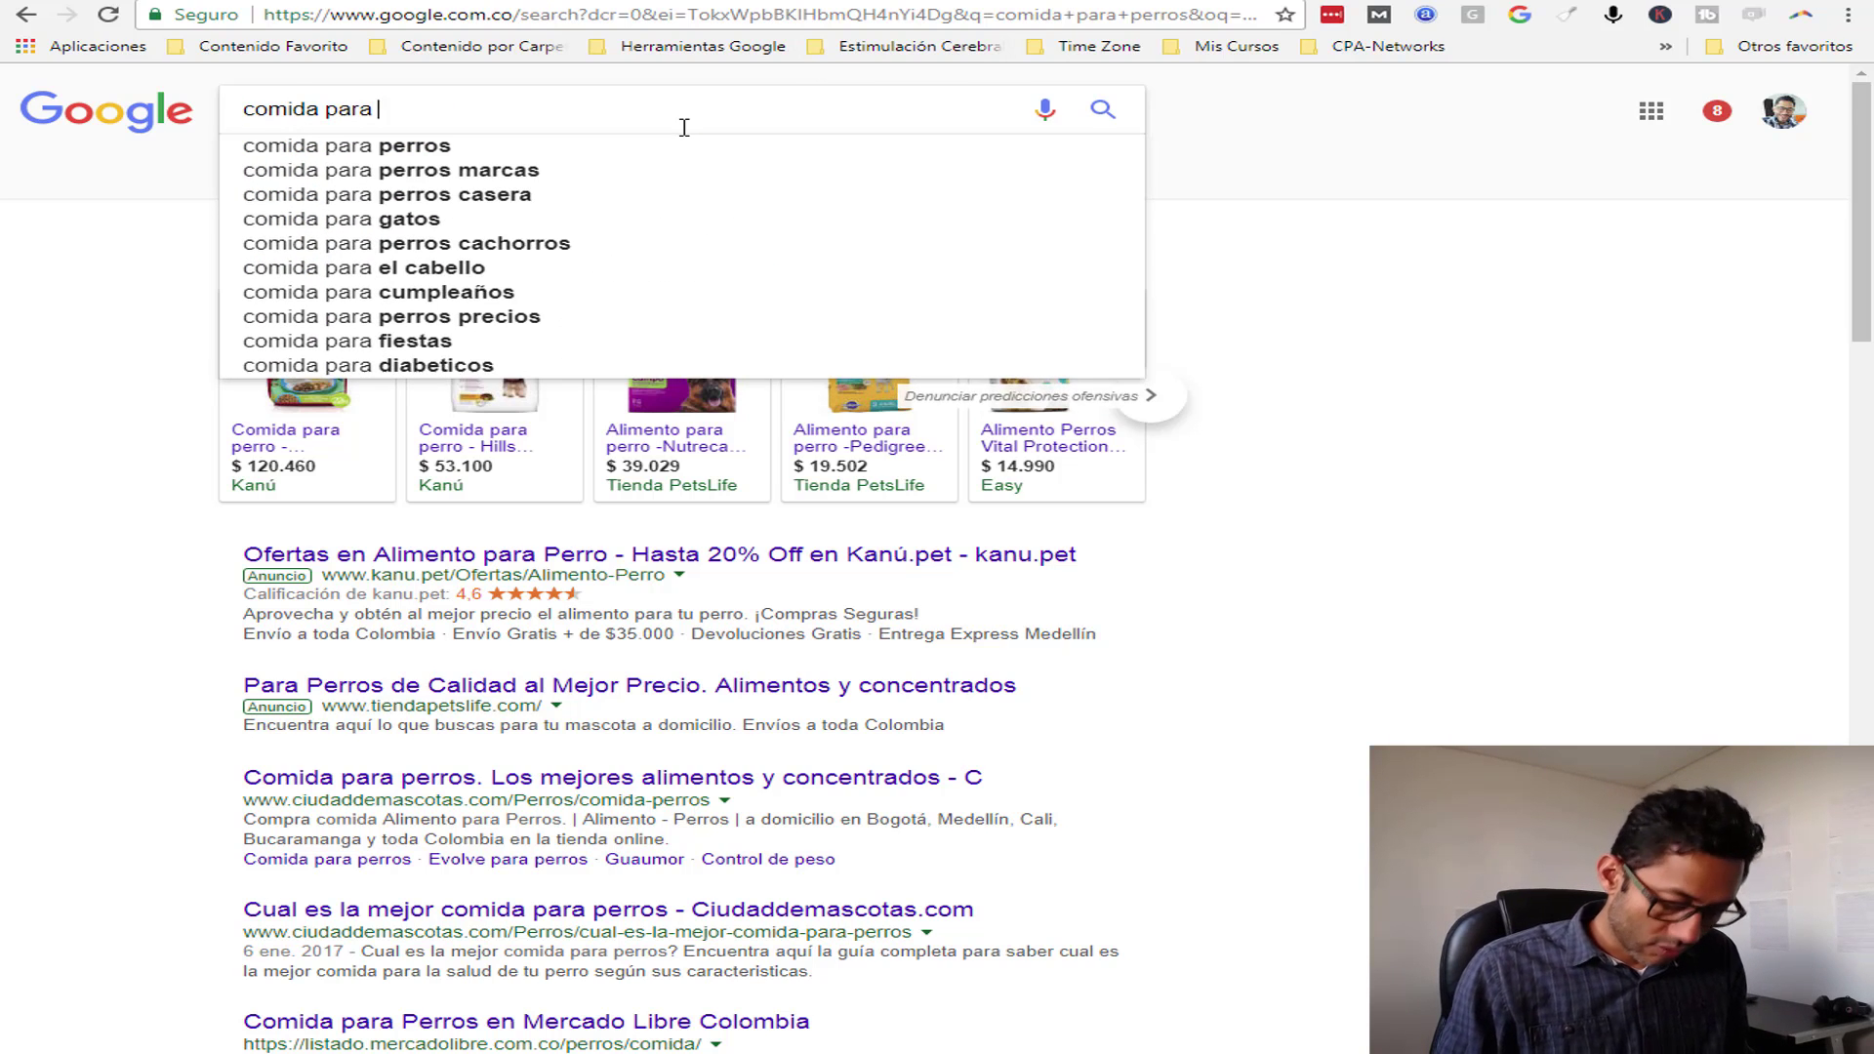
{"action": "key", "text": "Return"}
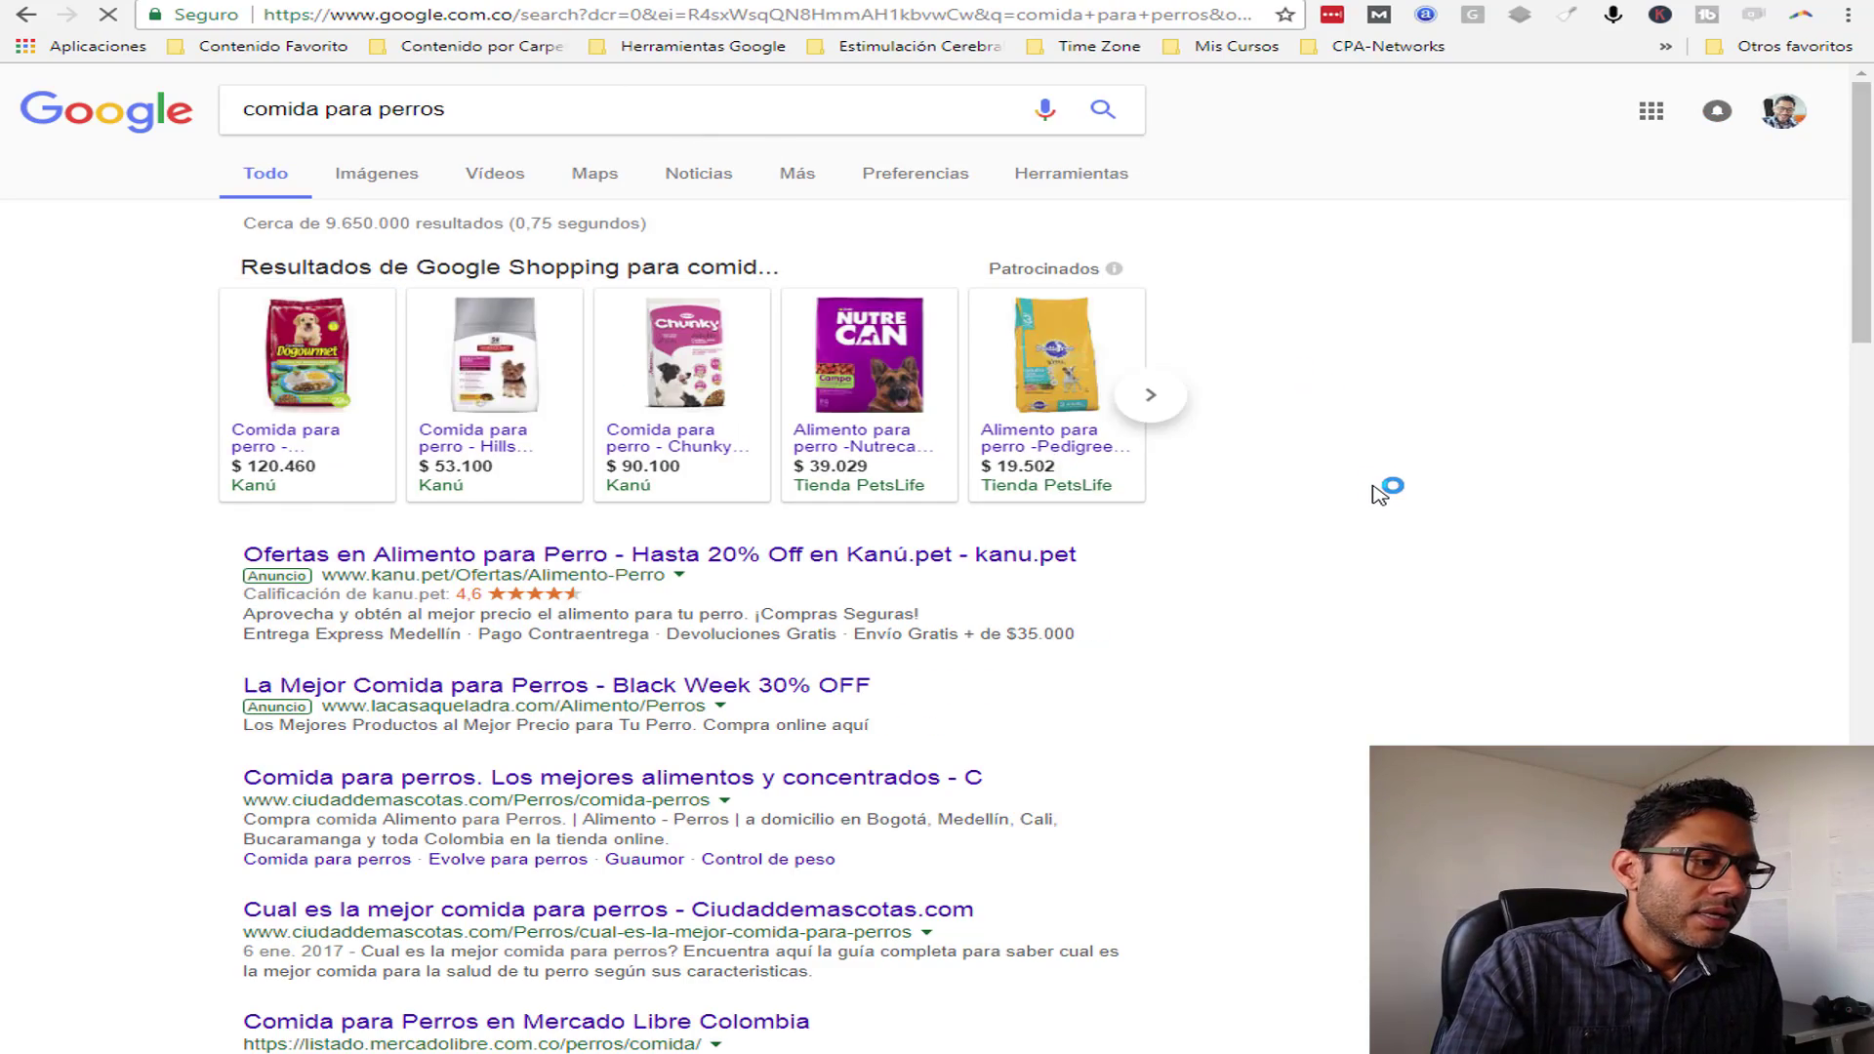
{"action": "scroll", "coordinate": [1376, 493], "scroll_direction": "down", "scroll_amount": 20}
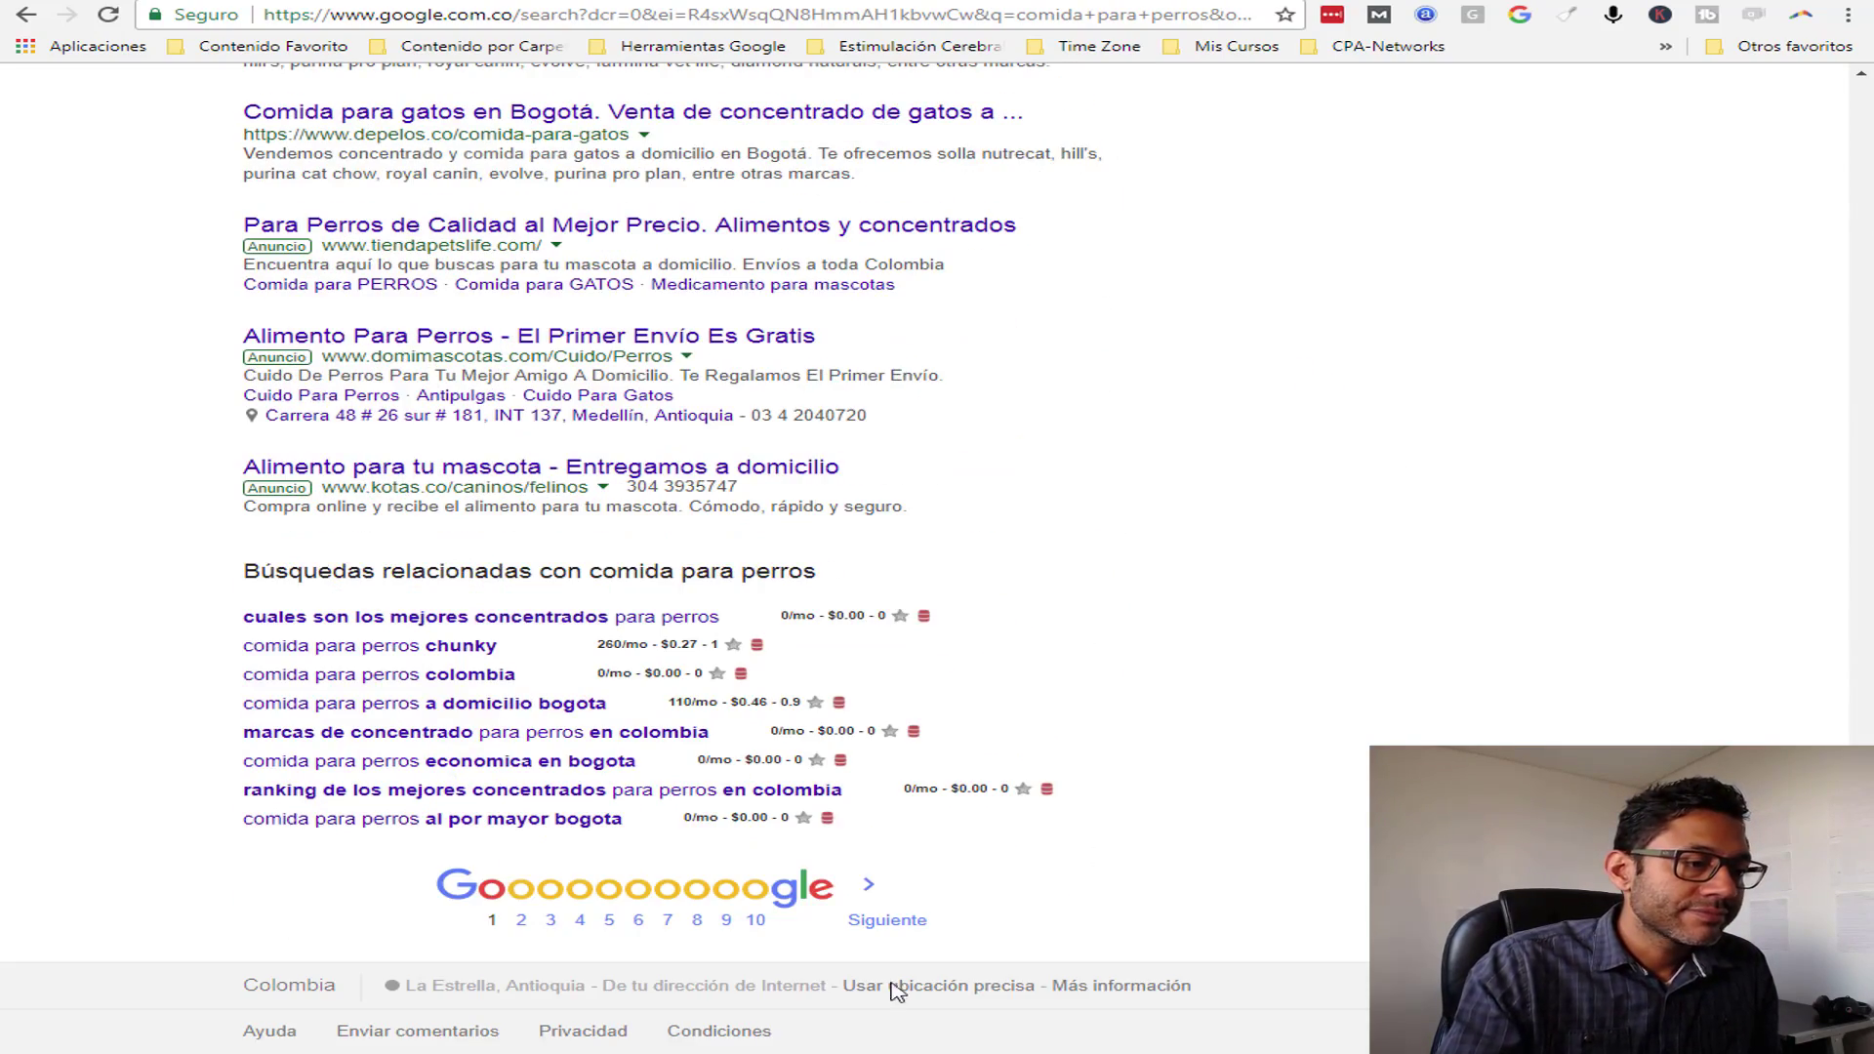
{"action": "left_click", "coordinate": [552, 922]}
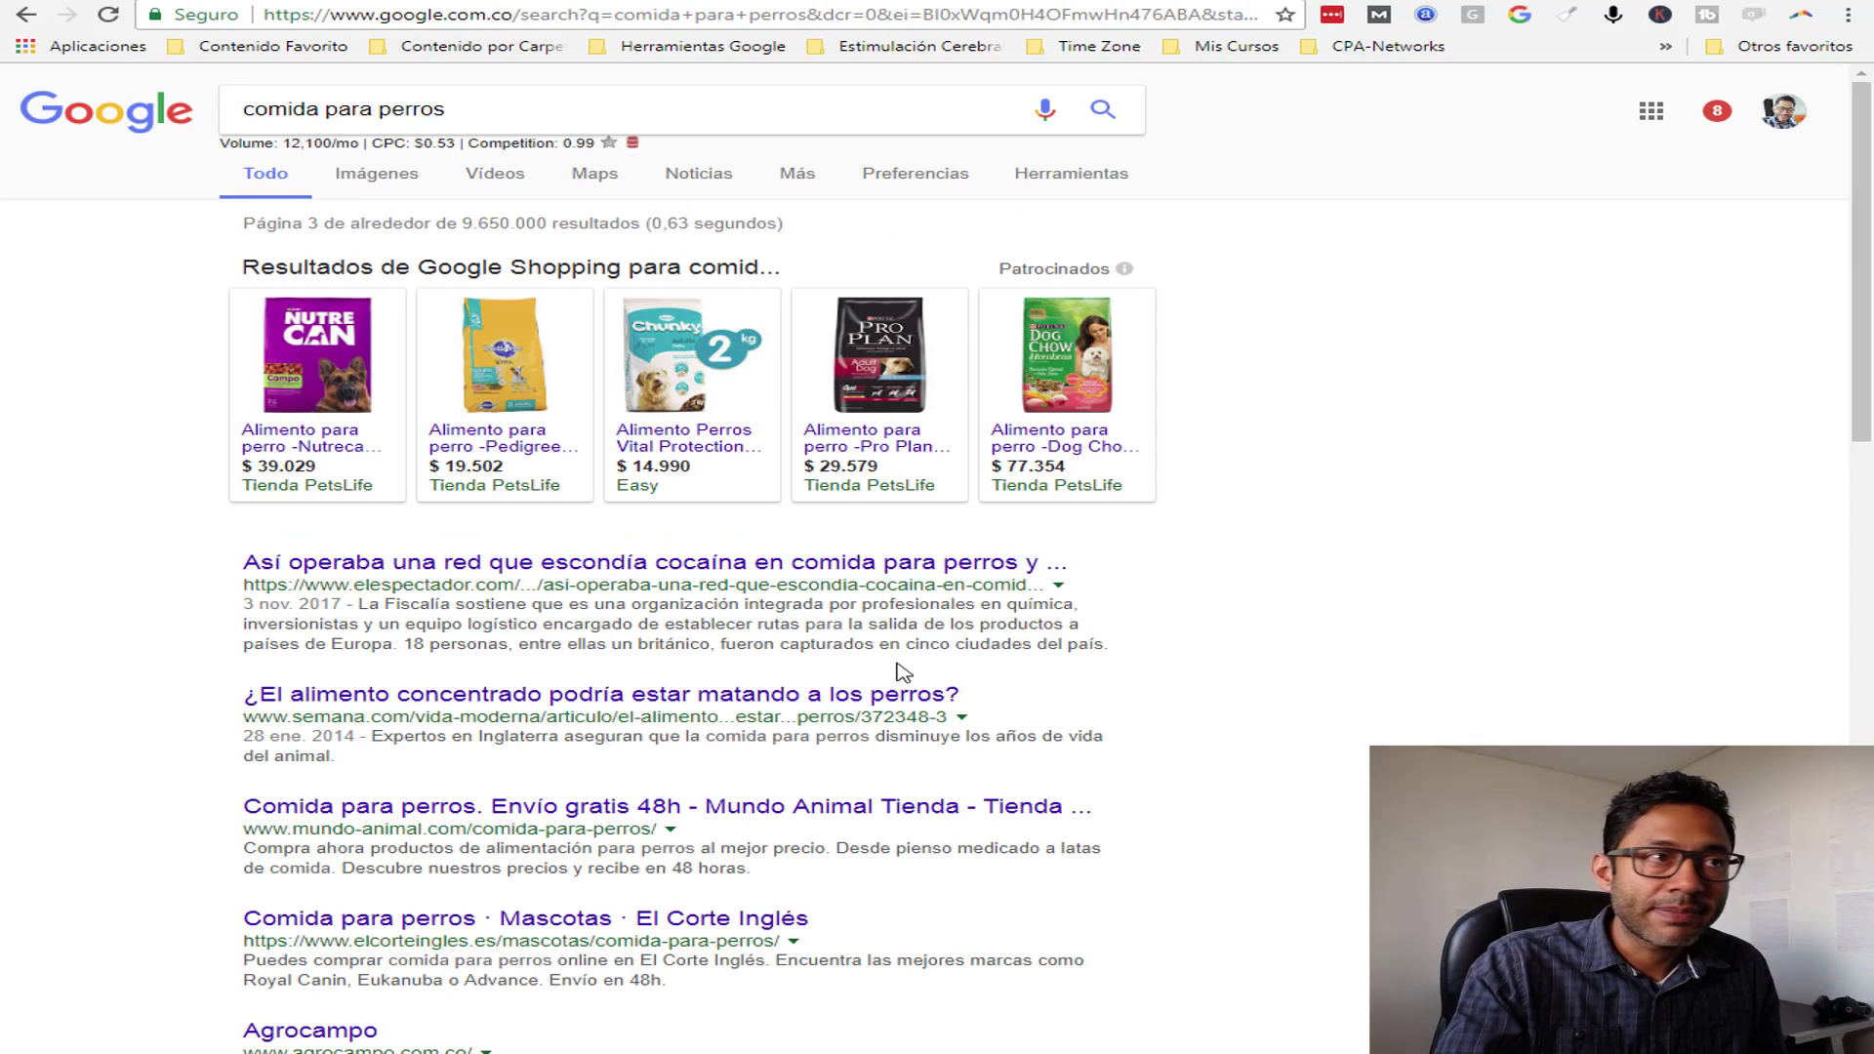
- Return to KWFinder and load two more batches of Google SERP results for "la casa del granjero"
{"action": "left_click", "coordinate": [624, 2]}
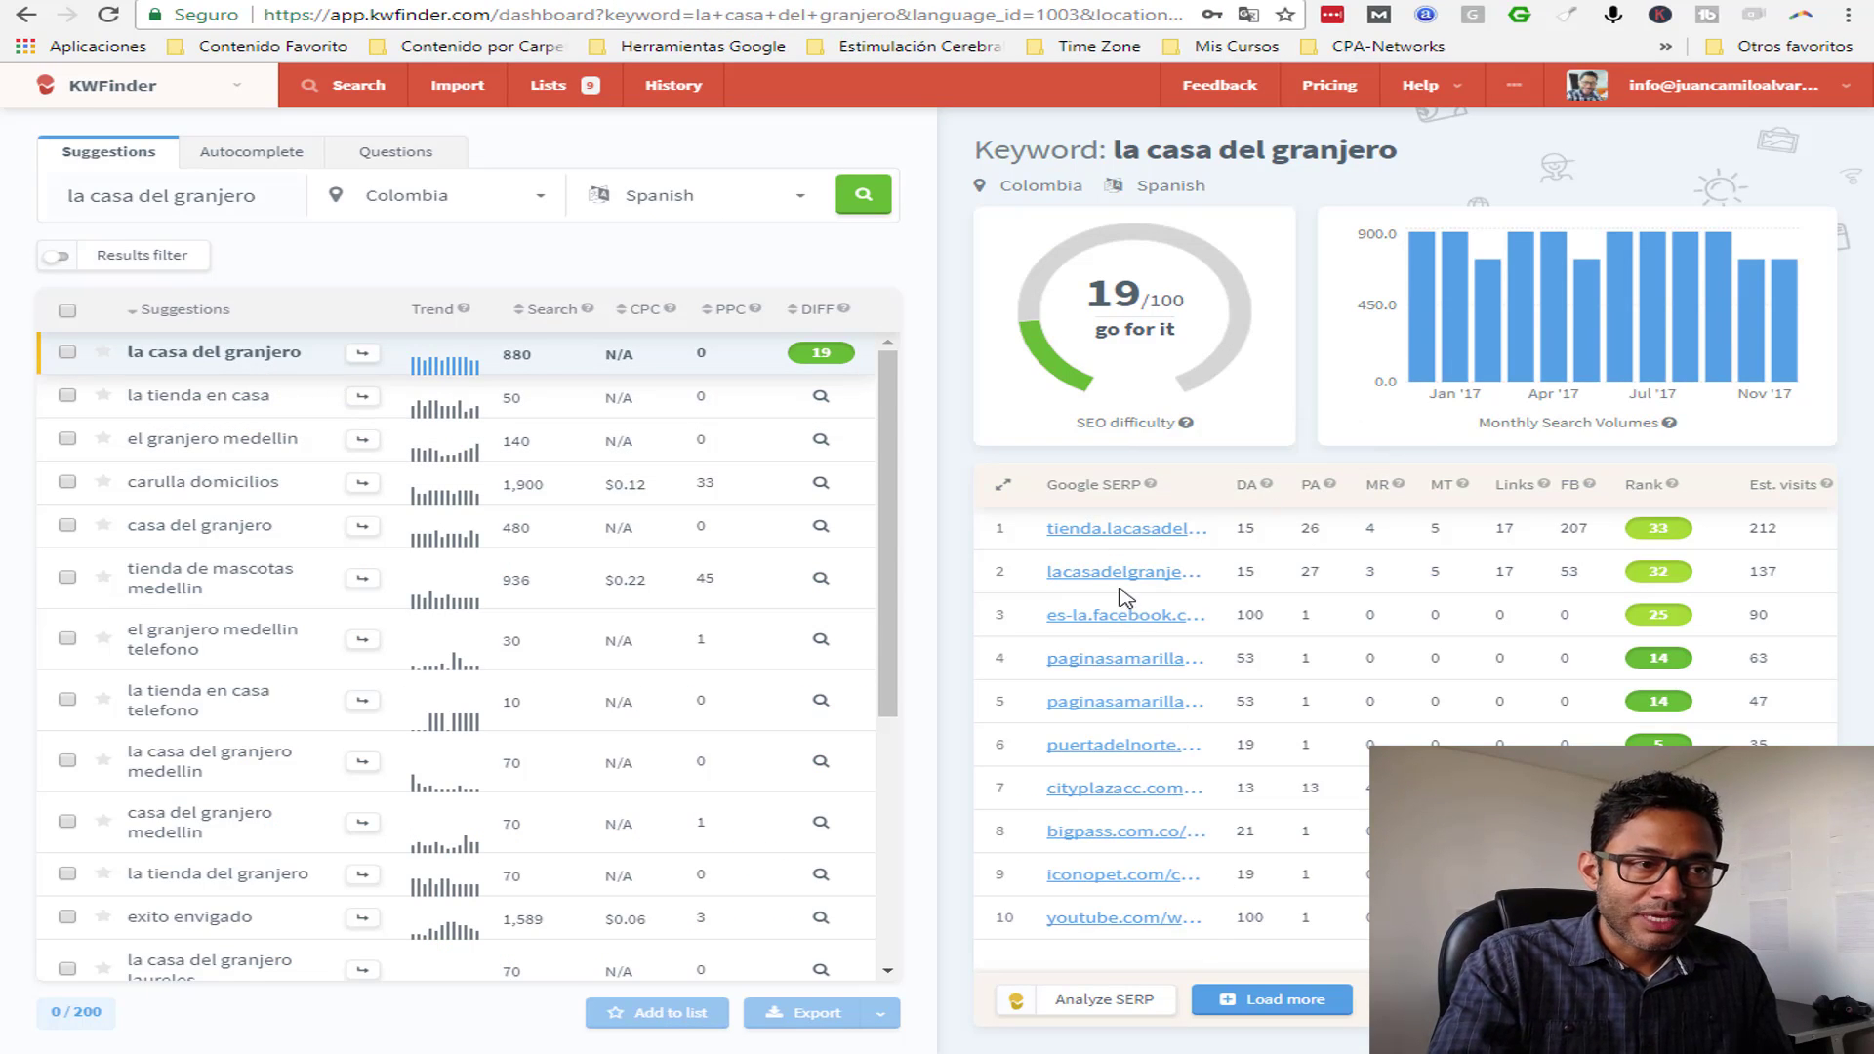
{"action": "left_click", "coordinate": [1272, 1006]}
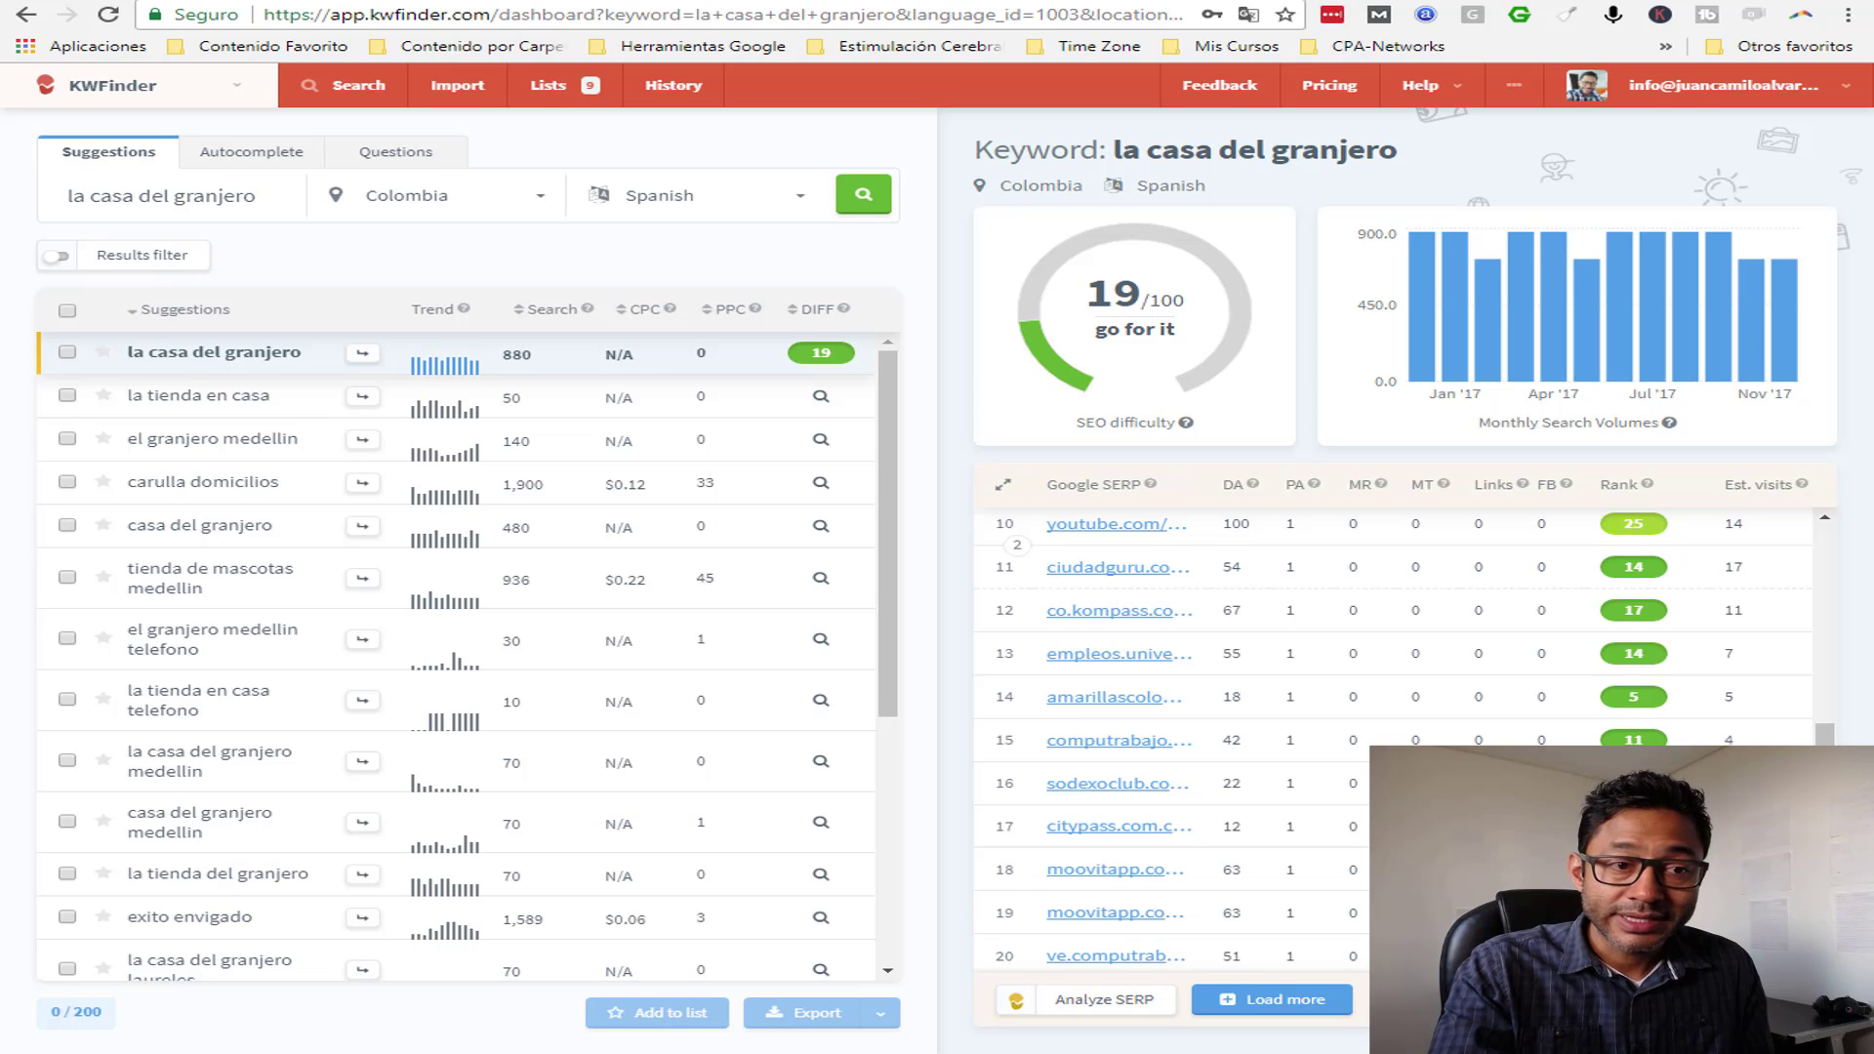
{"action": "left_click", "coordinate": [1278, 1000]}
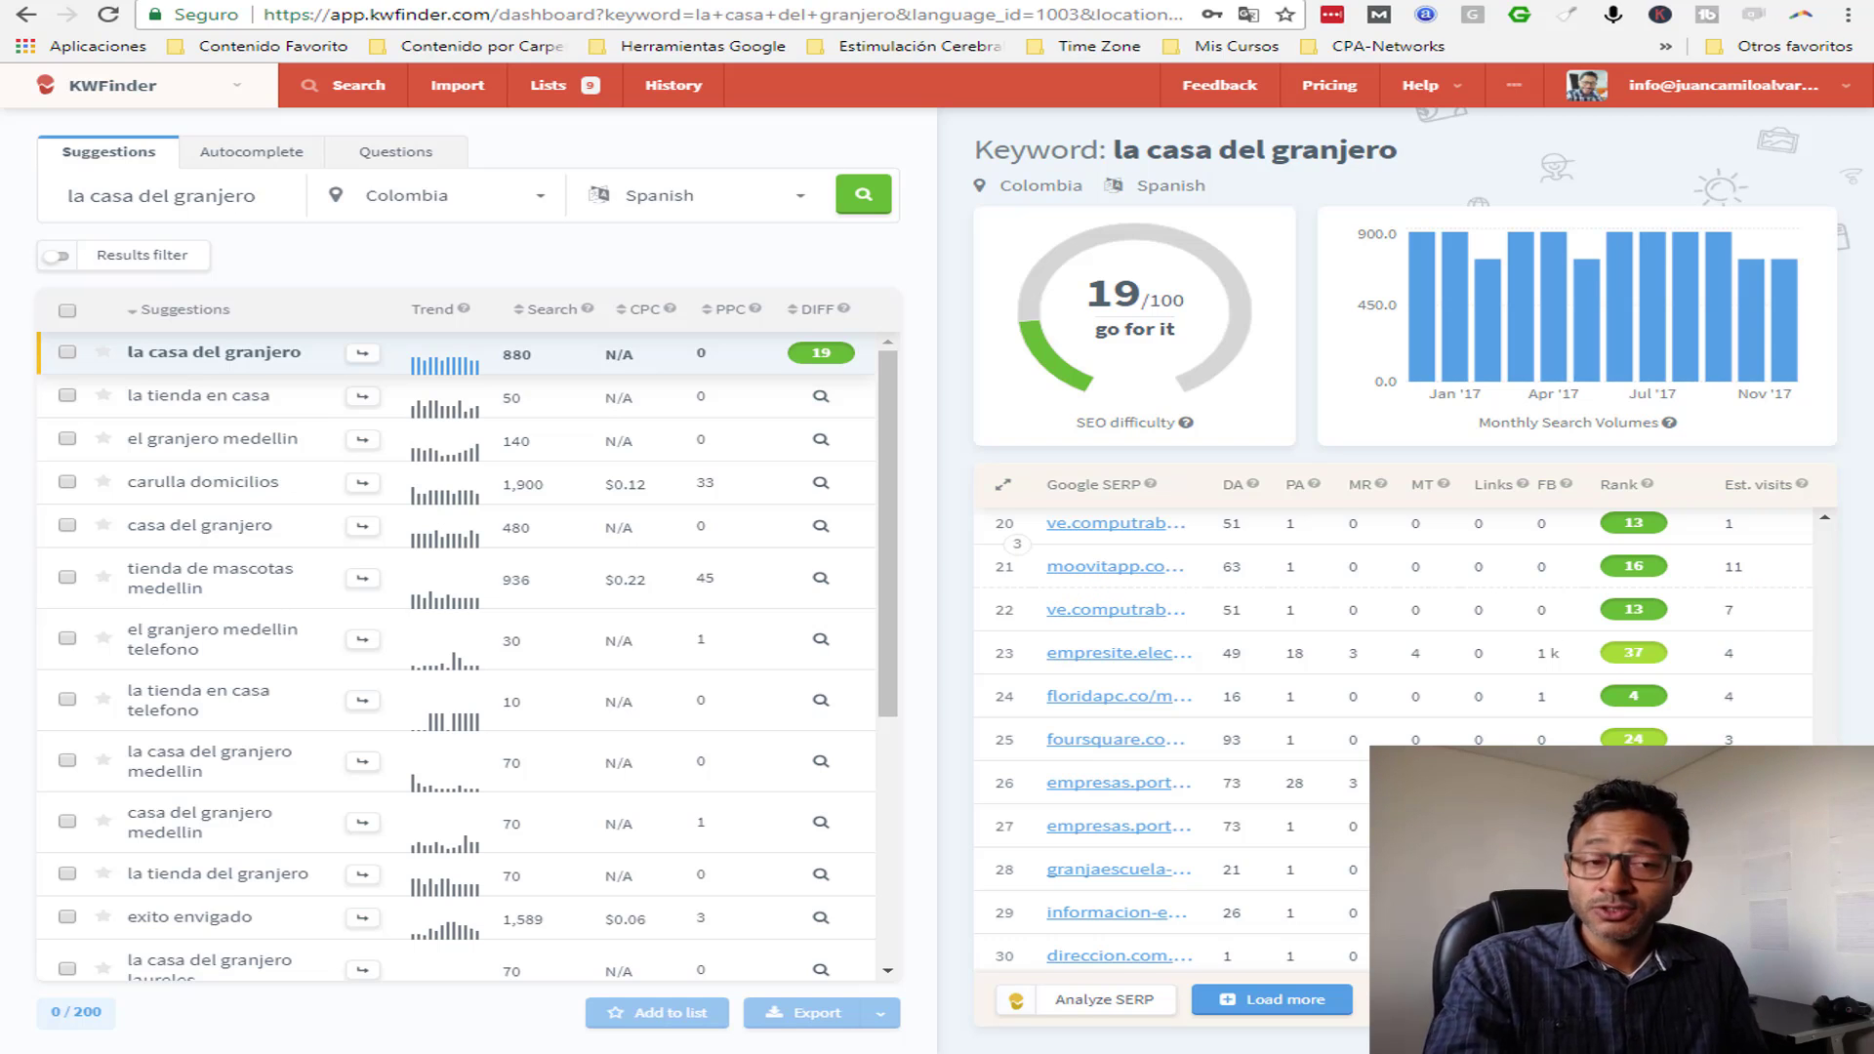
{"action": "scroll", "coordinate": [1818, 540], "scroll_direction": "up", "scroll_amount": 10}
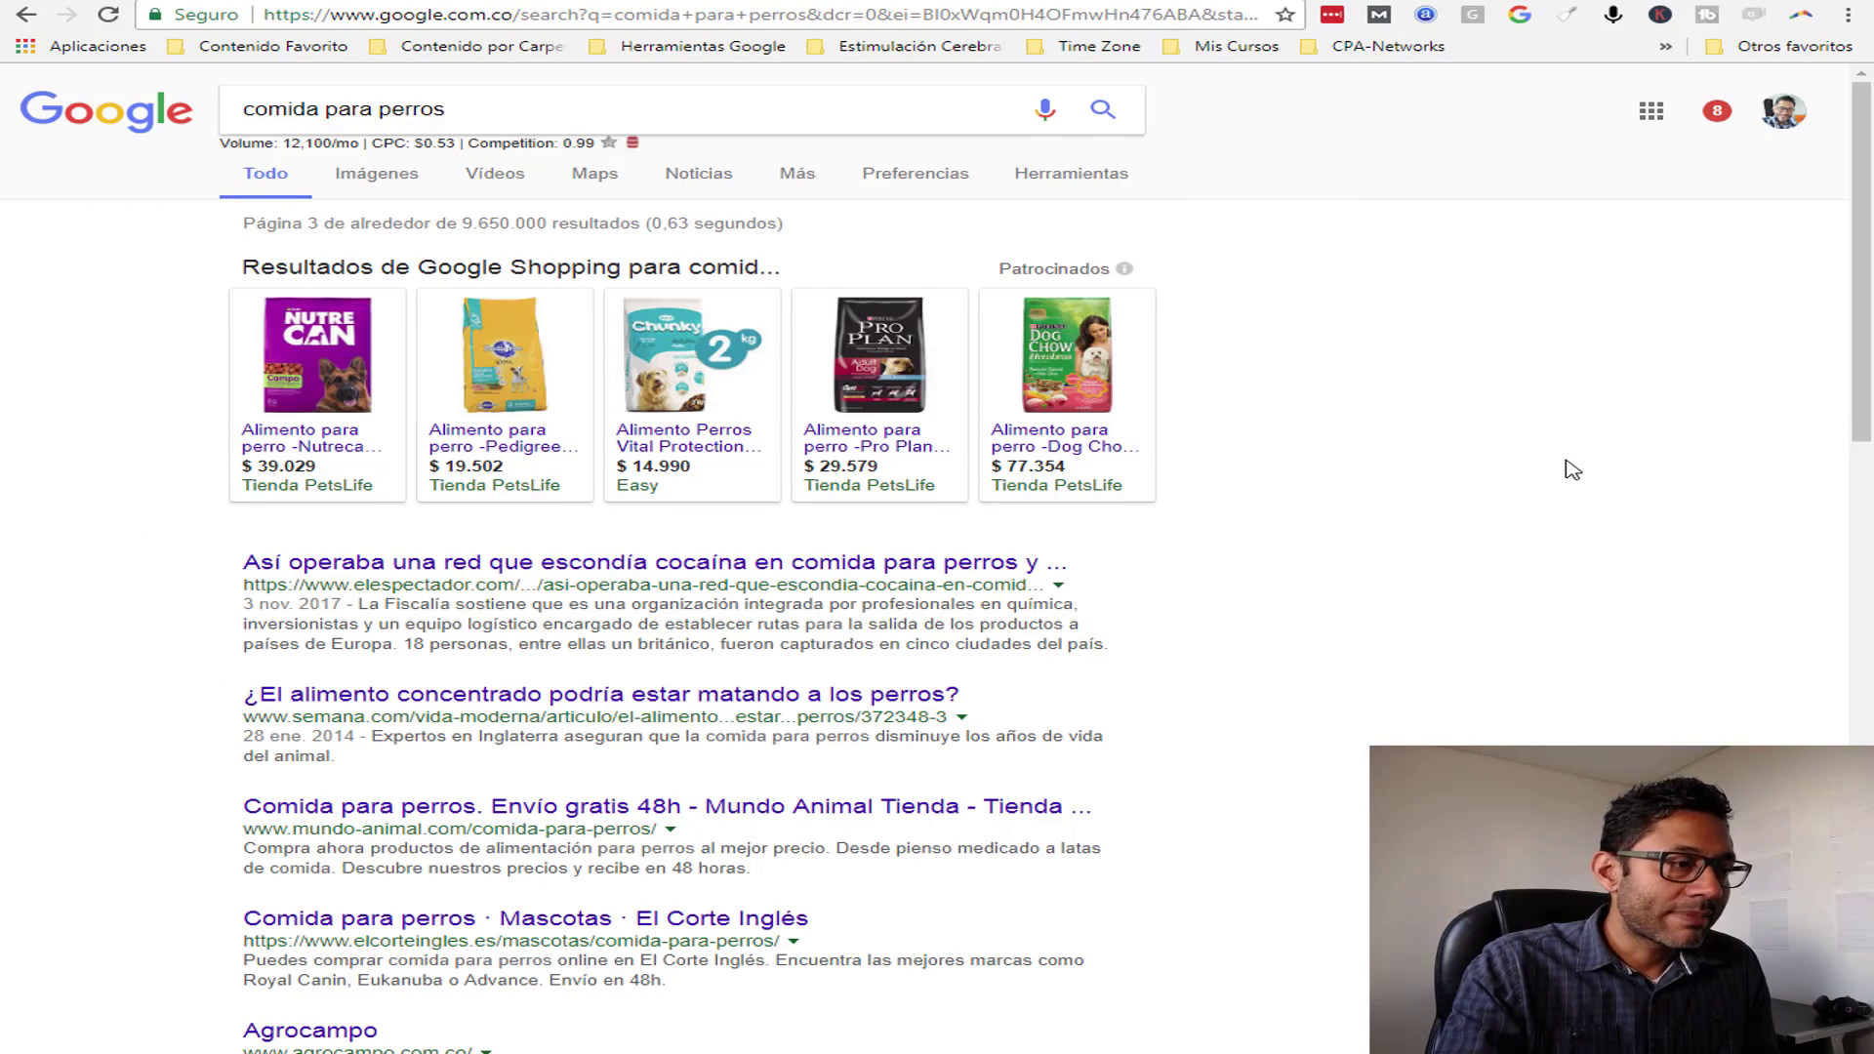
- Review page 3 of the Google results for "comida para perros" and open the paragatosyperros.com result
{"action": "scroll", "coordinate": [1572, 469], "scroll_direction": "down", "scroll_amount": 20}
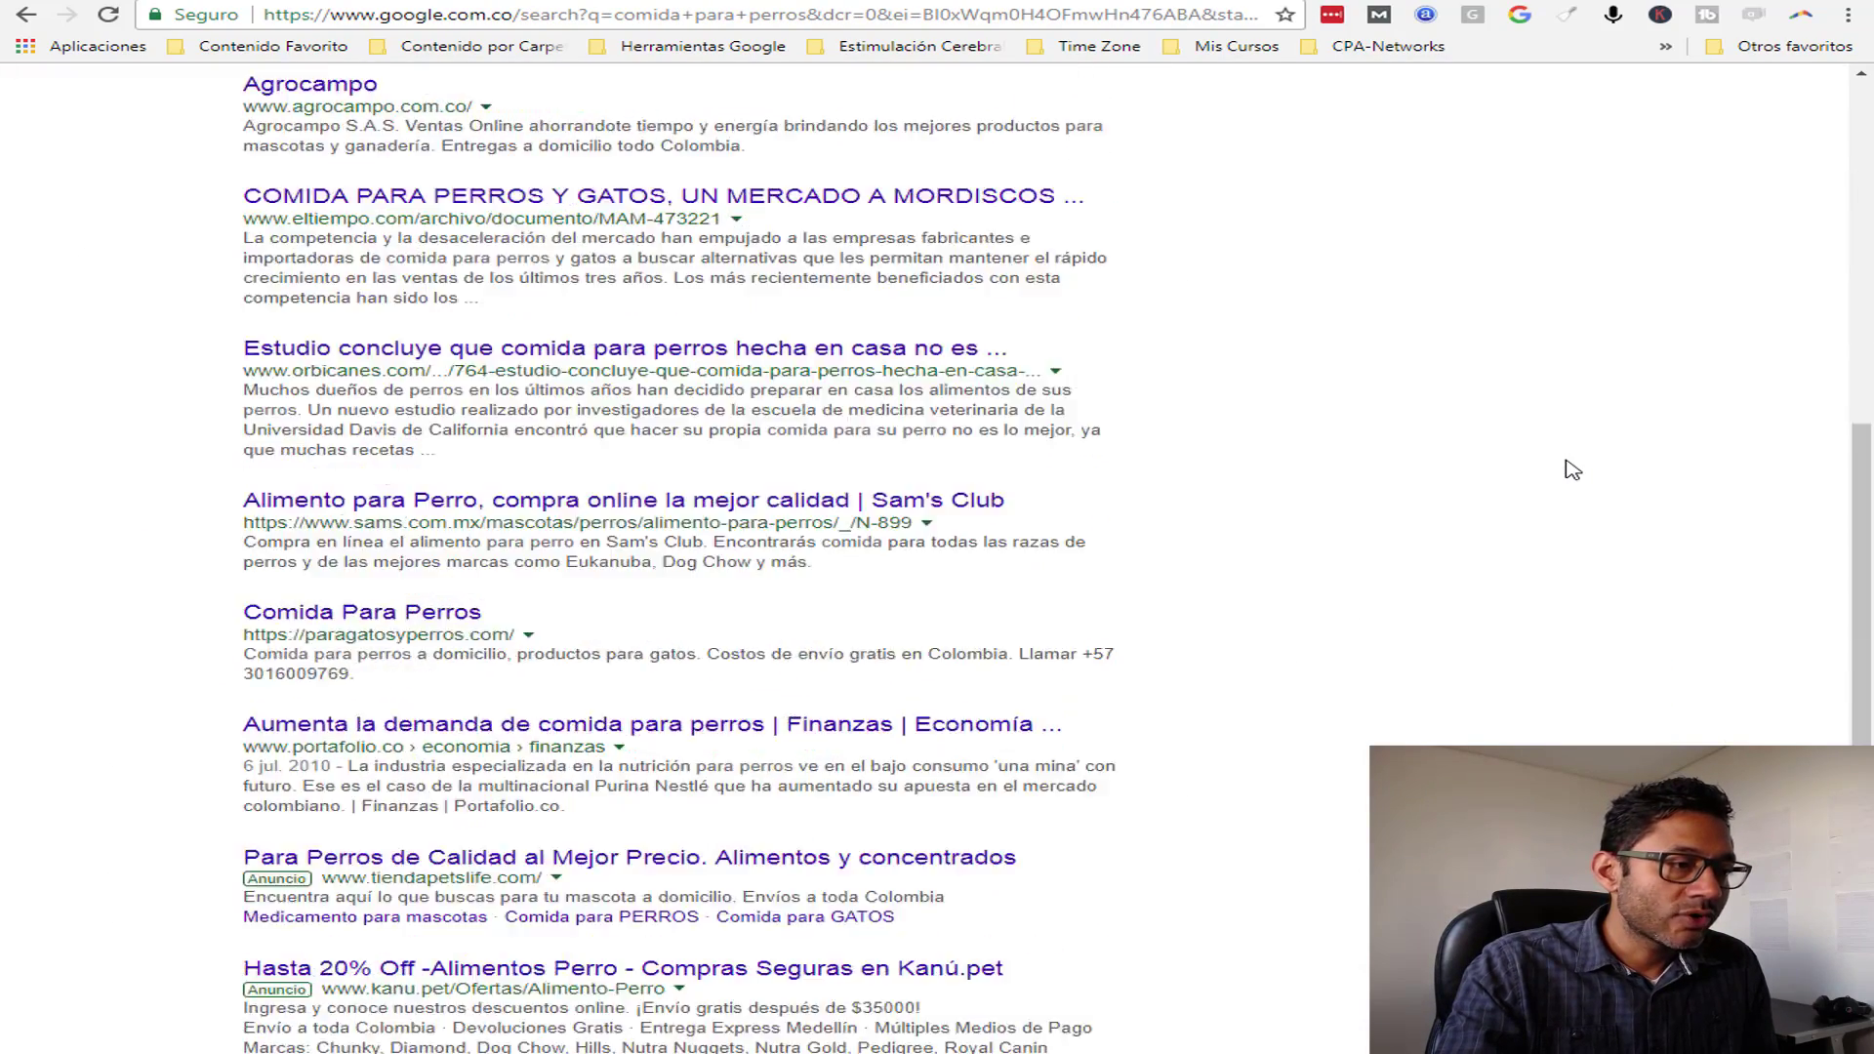
{"action": "scroll", "coordinate": [1578, 474], "scroll_direction": "up", "scroll_amount": 6}
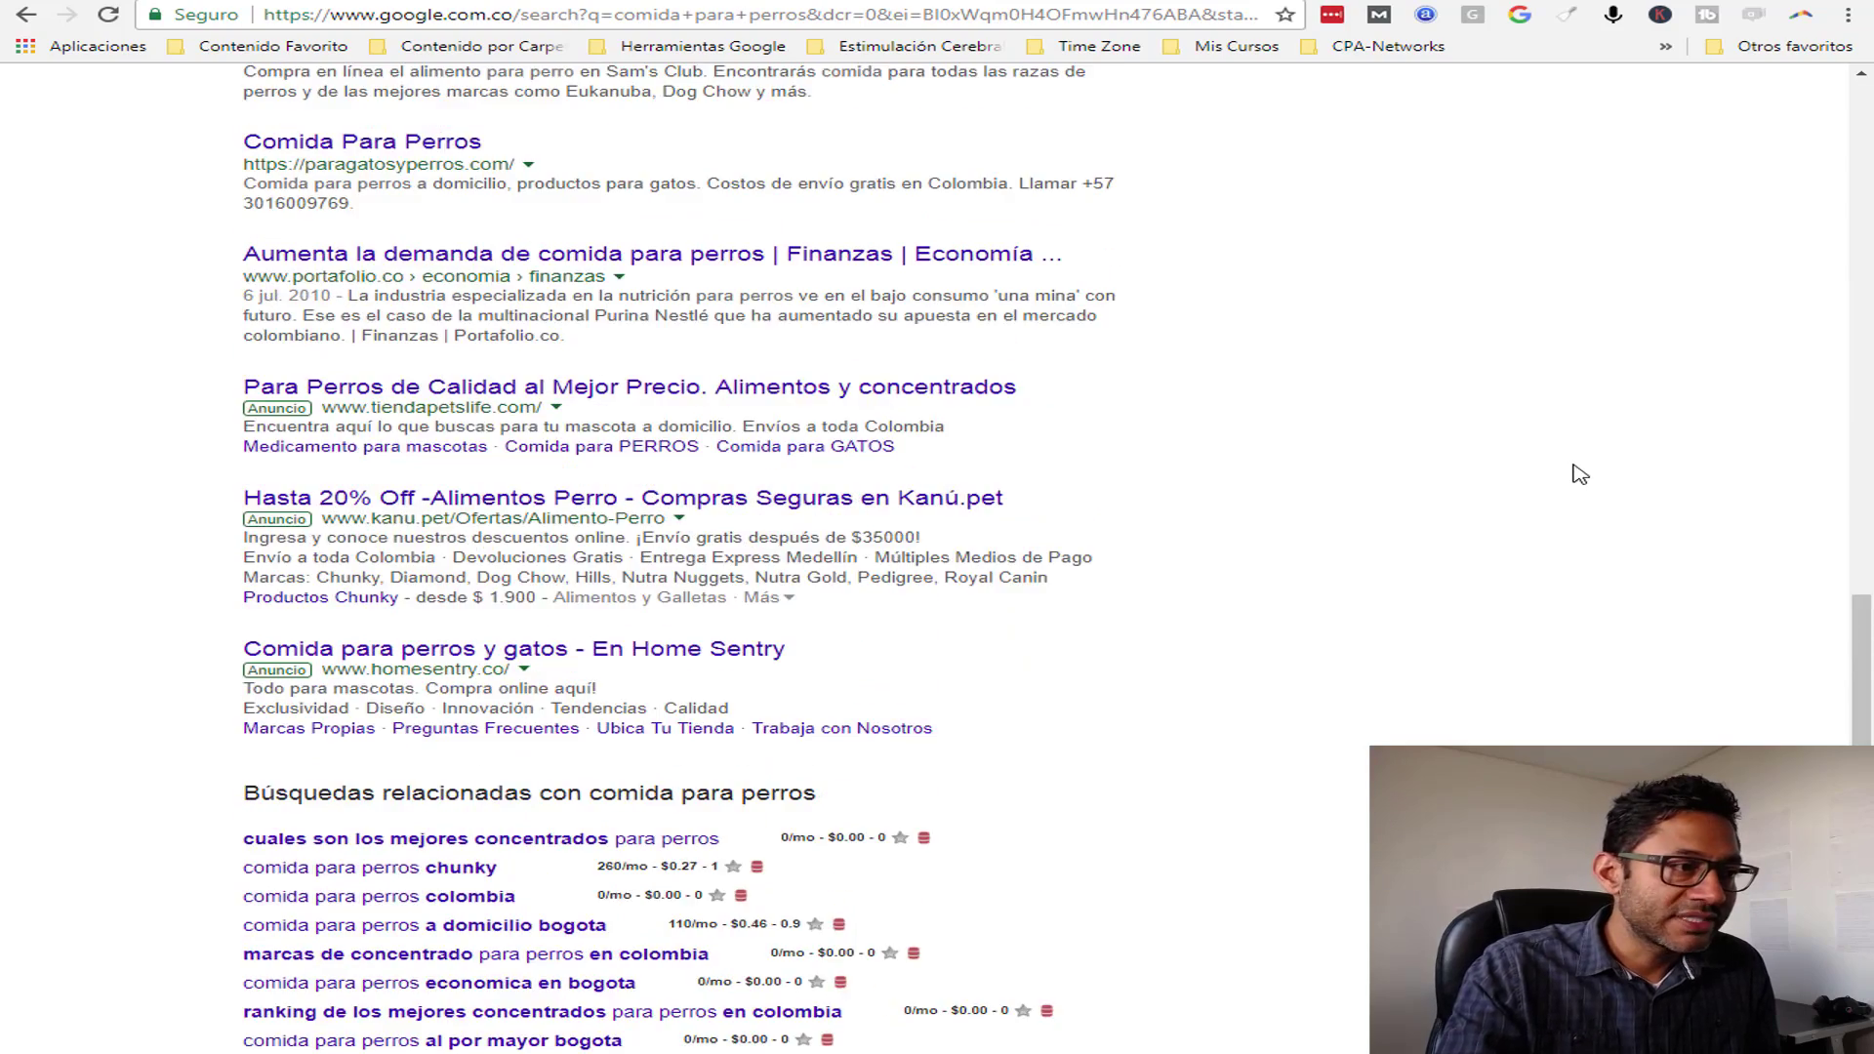
{"action": "scroll", "coordinate": [1579, 474], "scroll_direction": "up", "scroll_amount": 1}
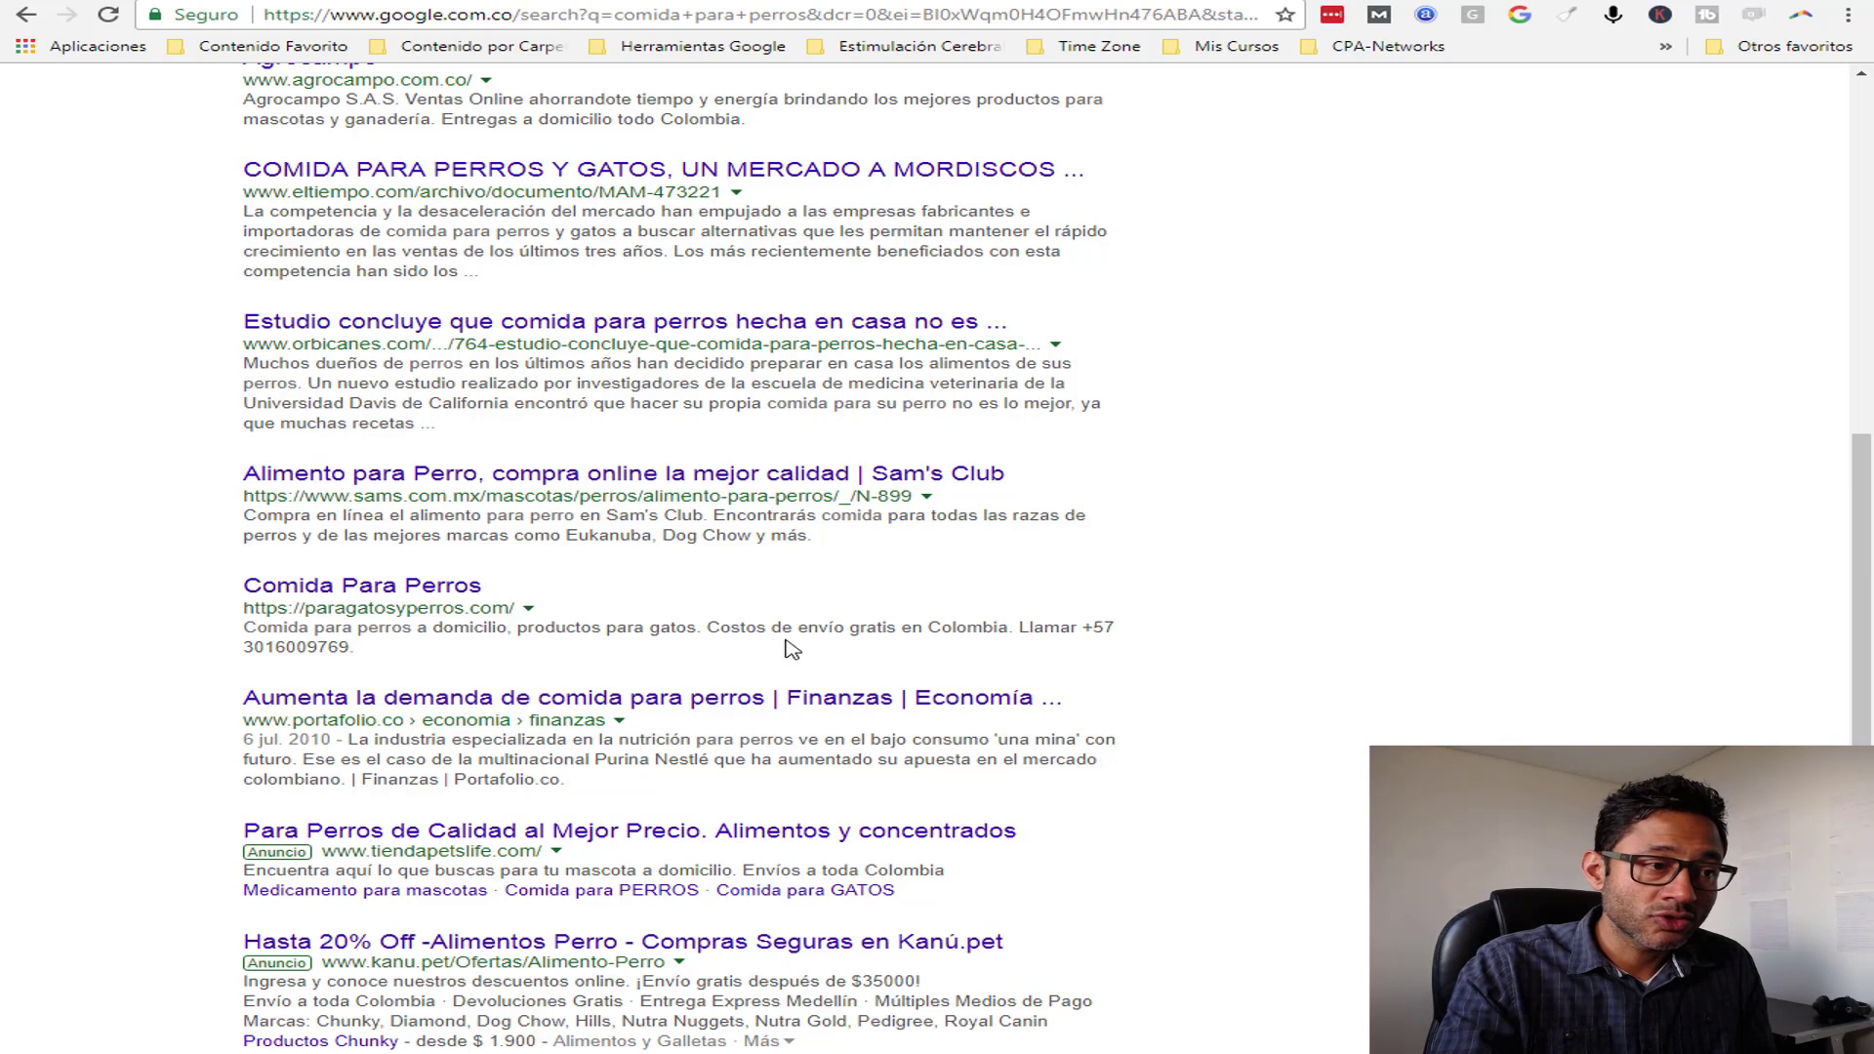
{"action": "left_click", "coordinate": [386, 589]}
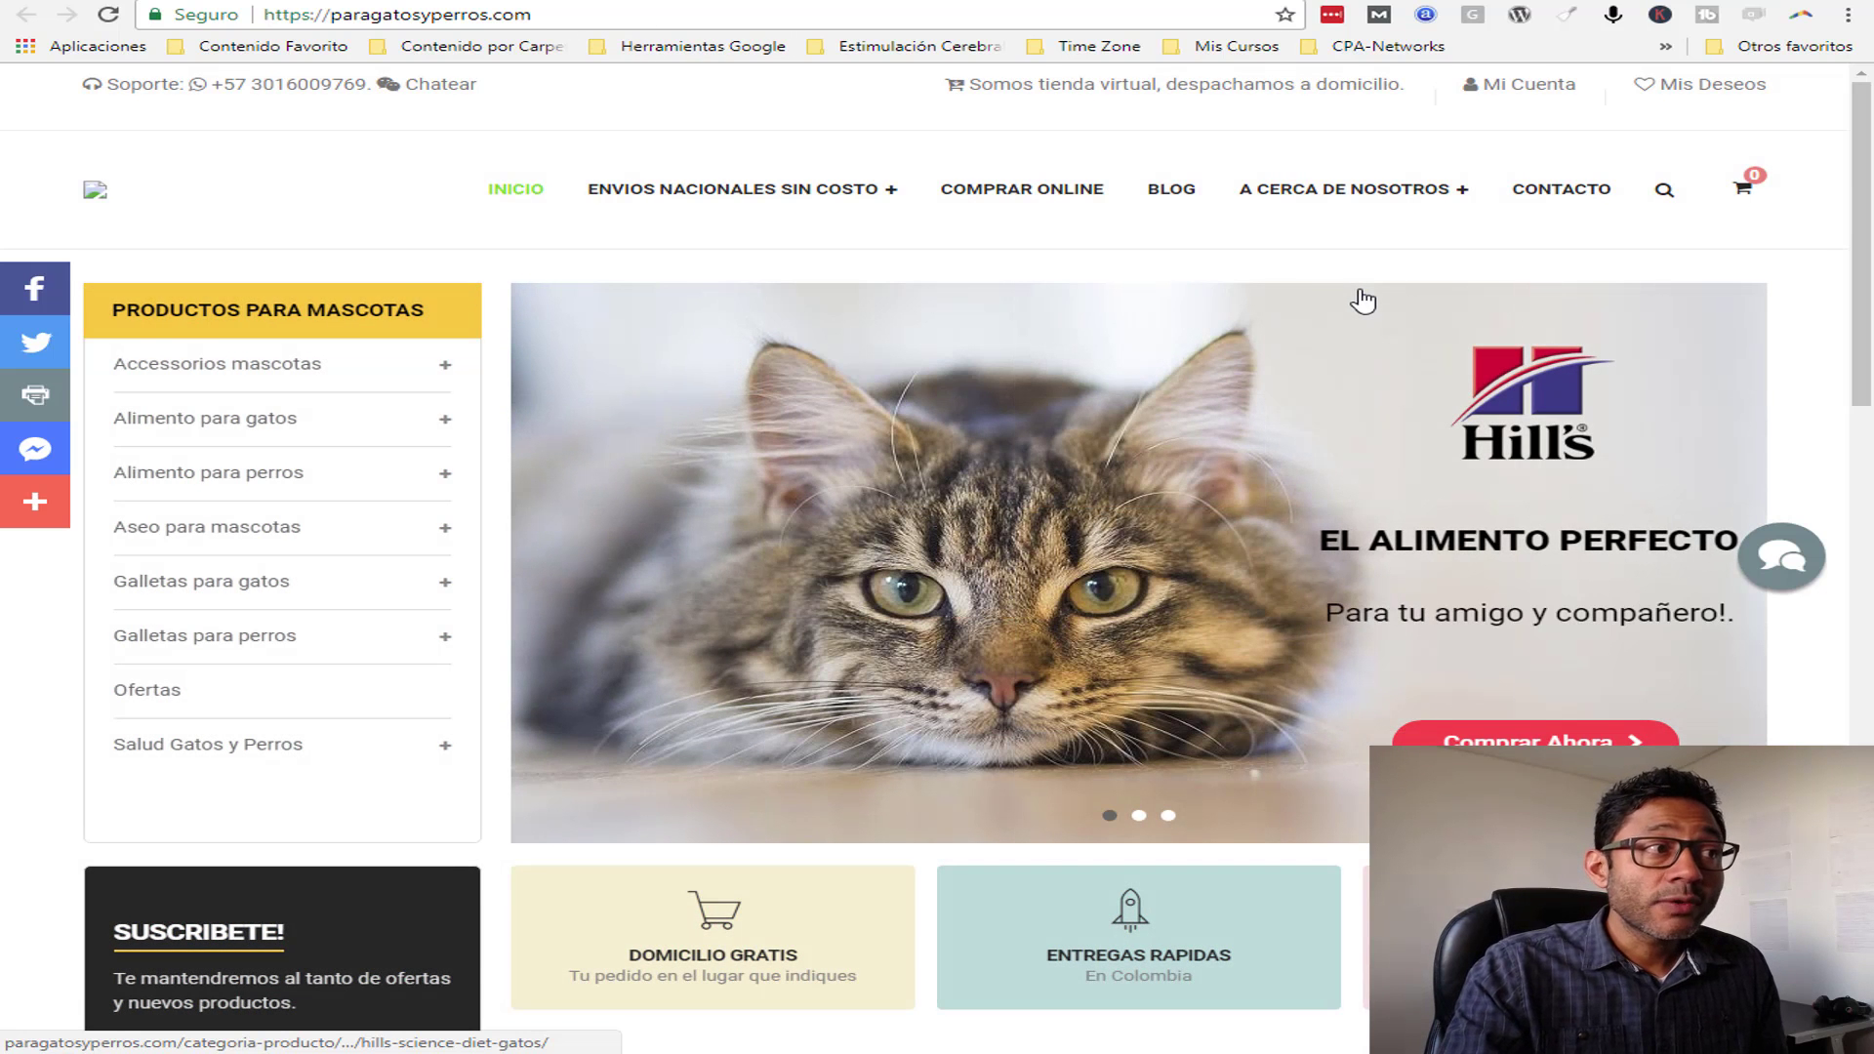
- Look over the paragatosyperros.com home page down to its footer and check the site's Alexa traffic data
{"action": "scroll", "coordinate": [1405, 305], "scroll_direction": "down", "scroll_amount": 5}
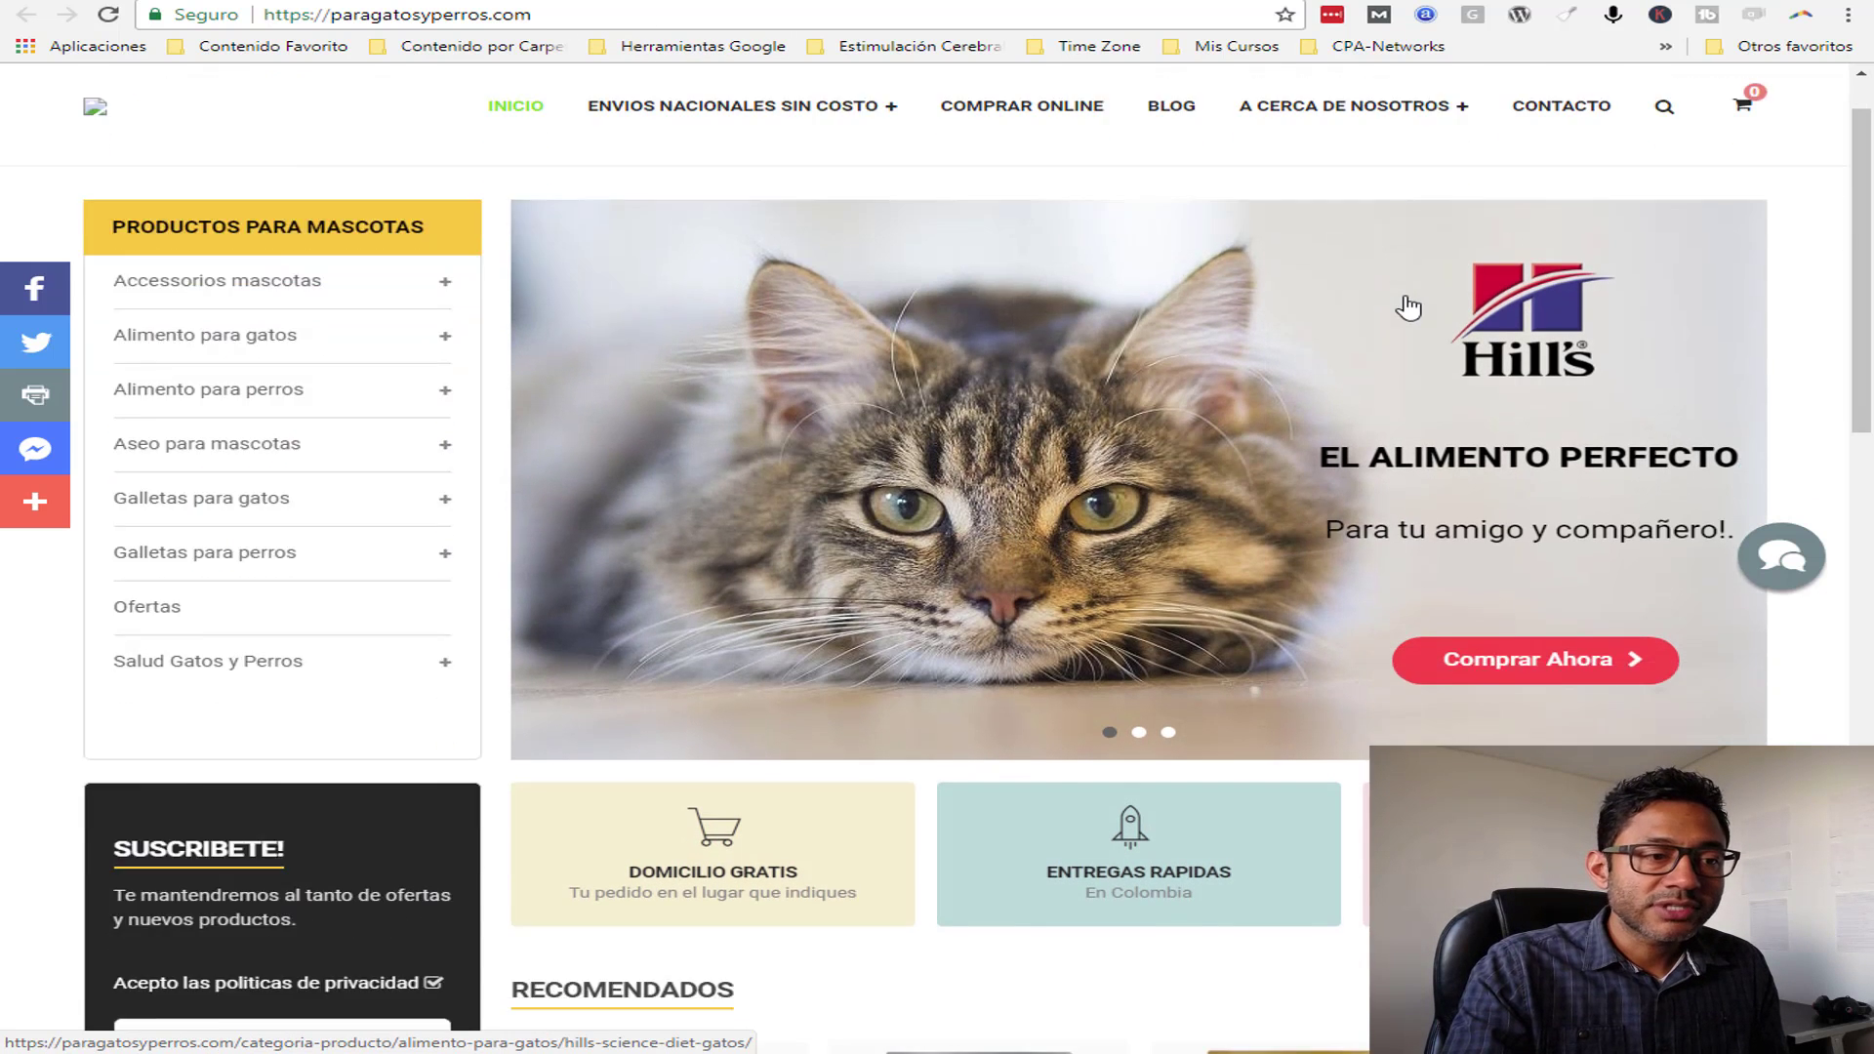
{"action": "scroll", "coordinate": [1390, 396], "scroll_direction": "down", "scroll_amount": 6}
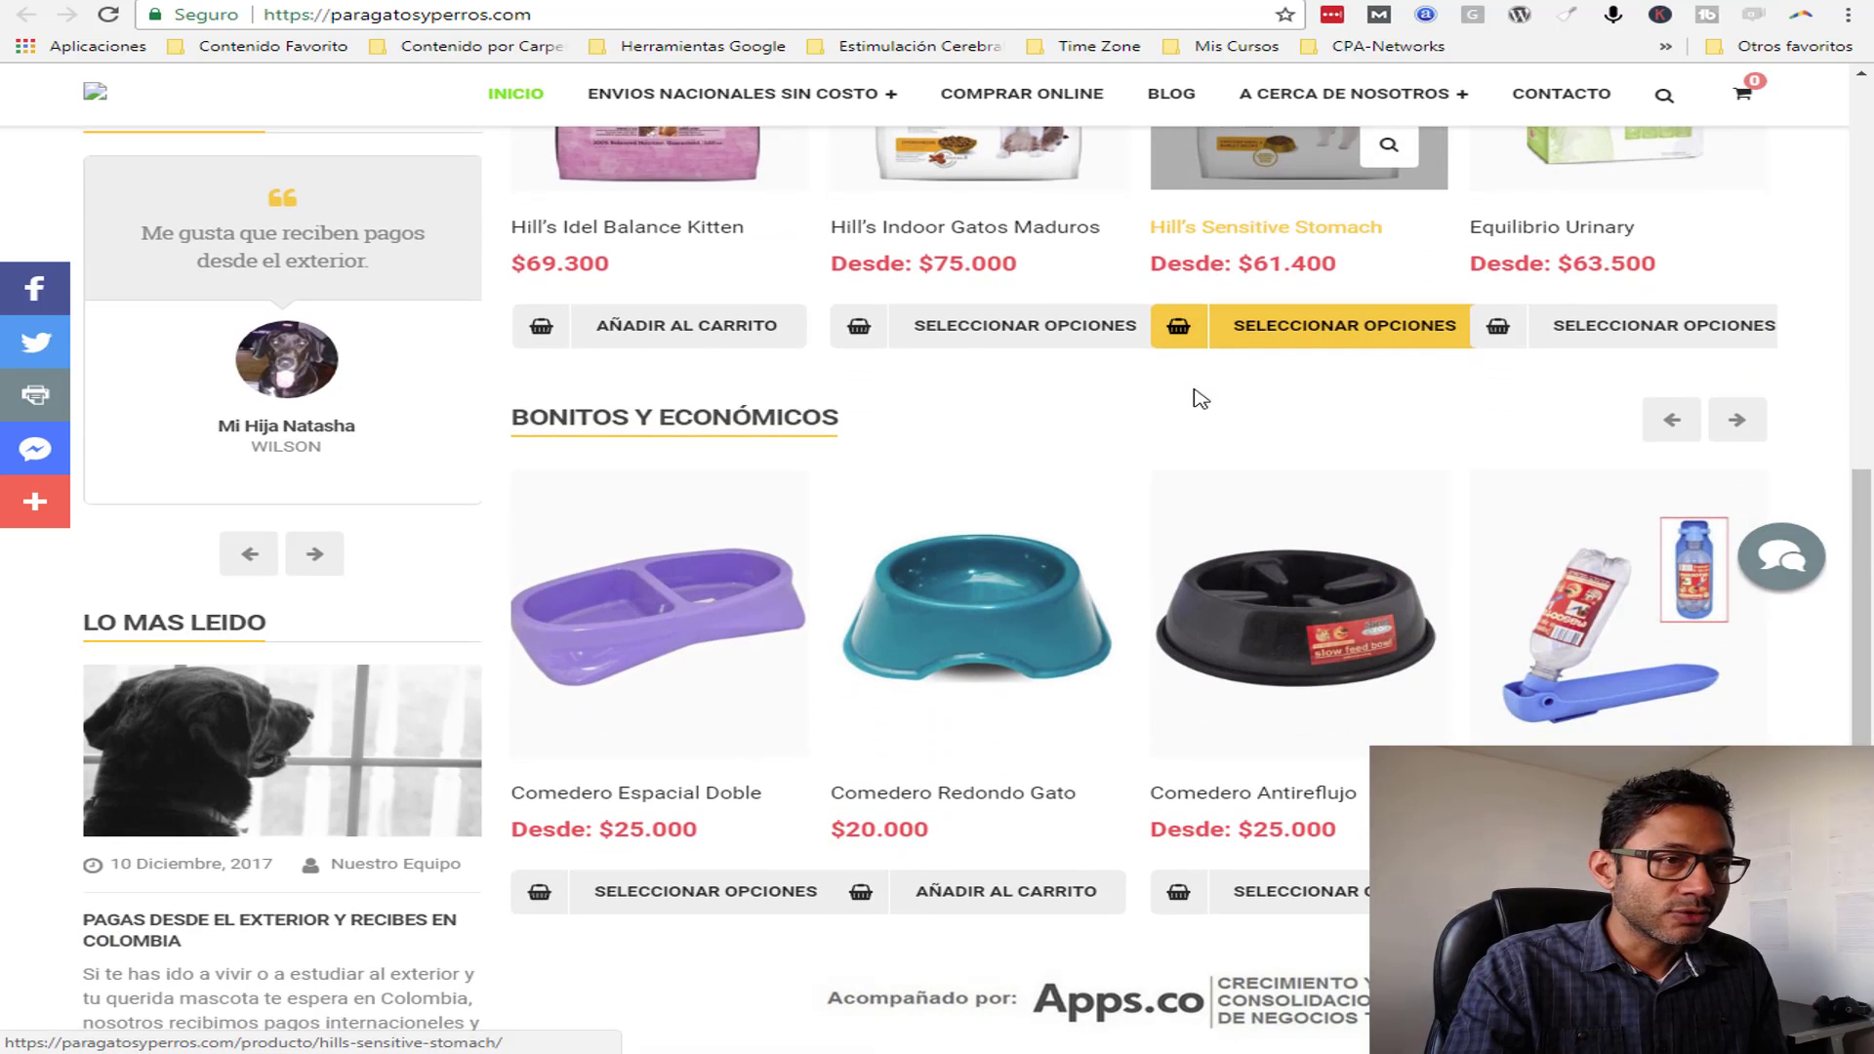
{"action": "scroll", "coordinate": [1370, 418], "scroll_direction": "down", "scroll_amount": 3}
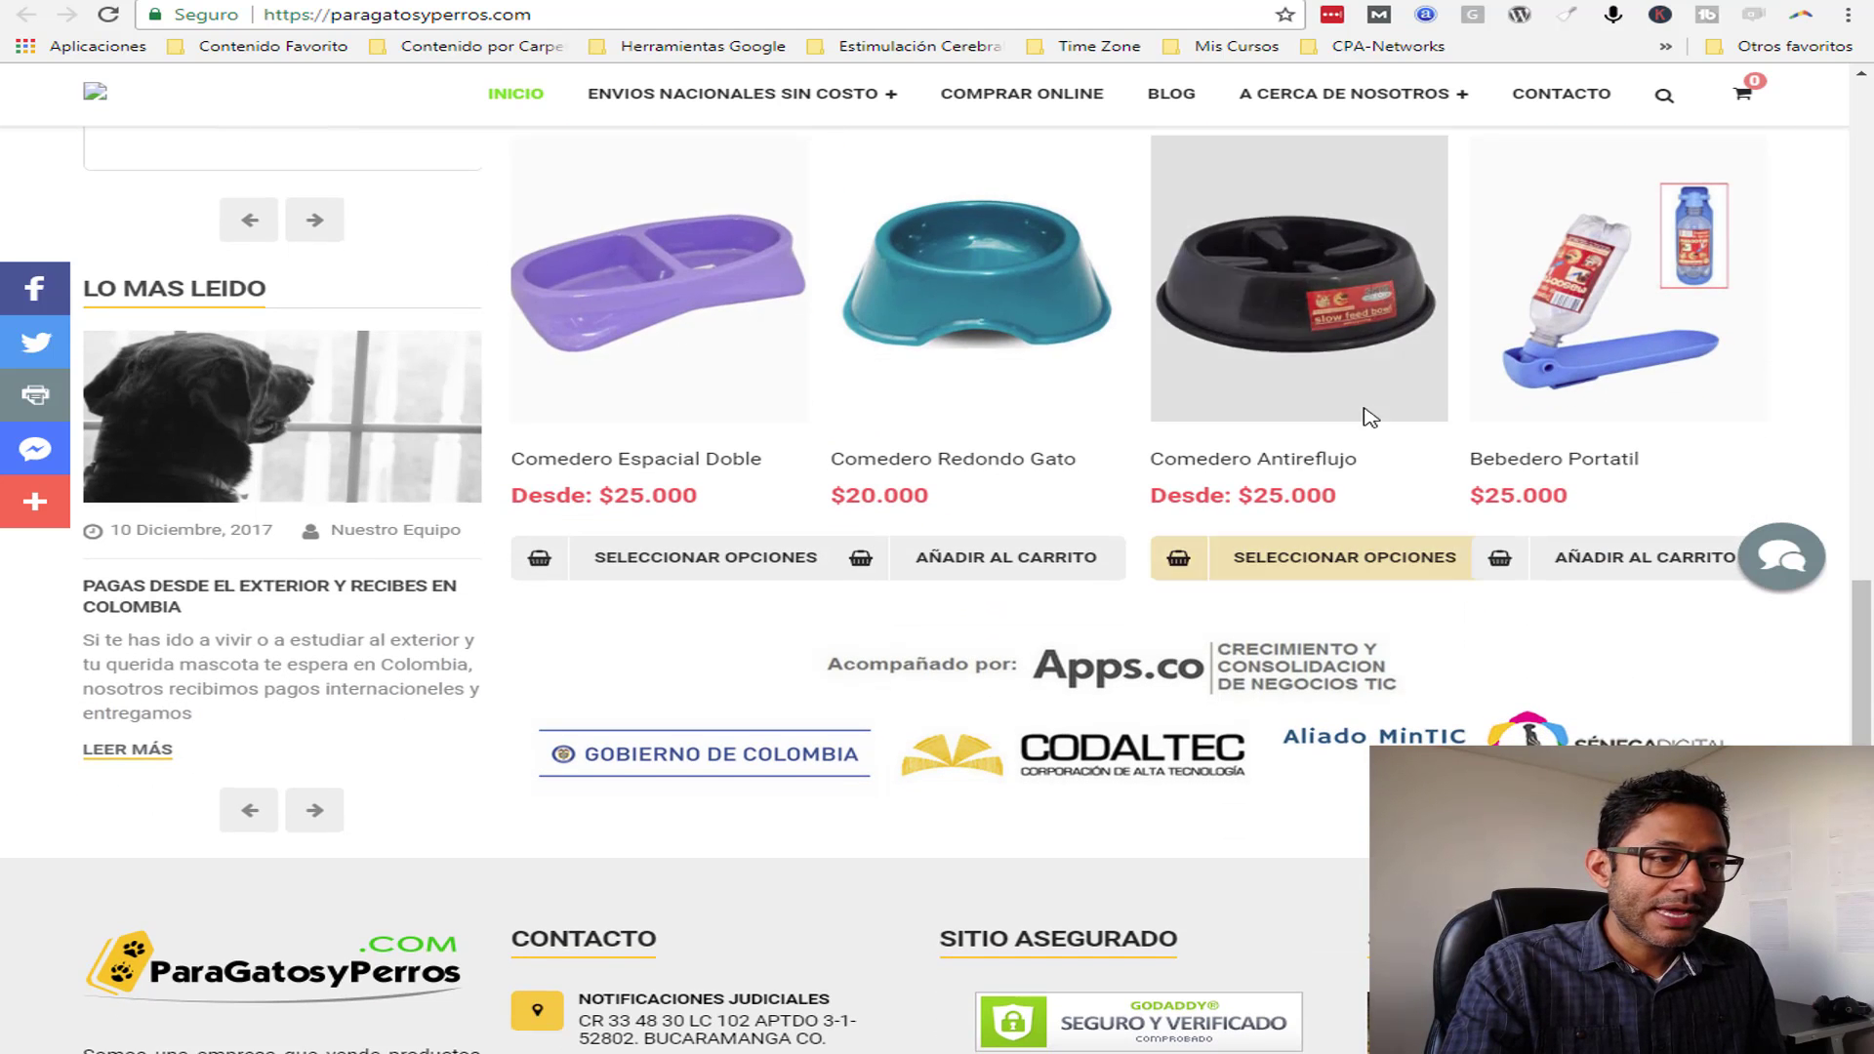
{"action": "scroll", "coordinate": [1367, 435], "scroll_direction": "down", "scroll_amount": 3}
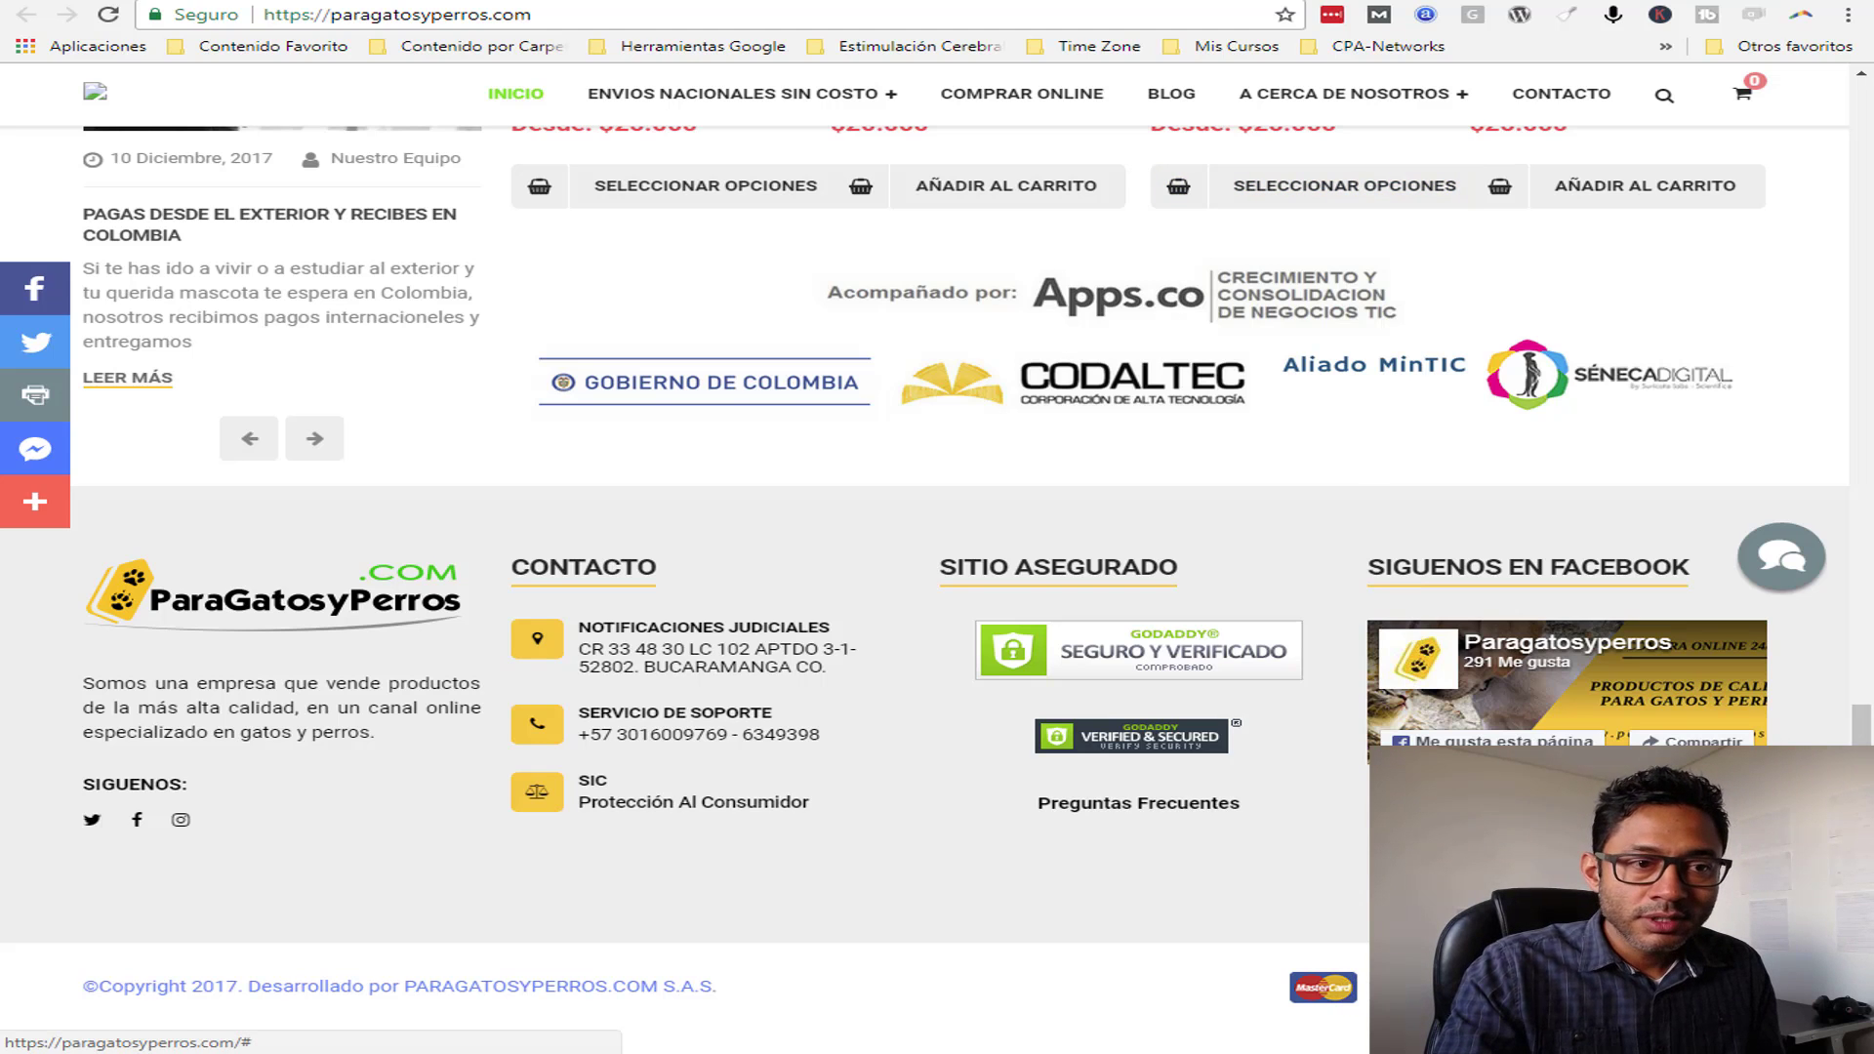
{"action": "scroll", "coordinate": [937, 586], "scroll_direction": "up", "scroll_amount": 6}
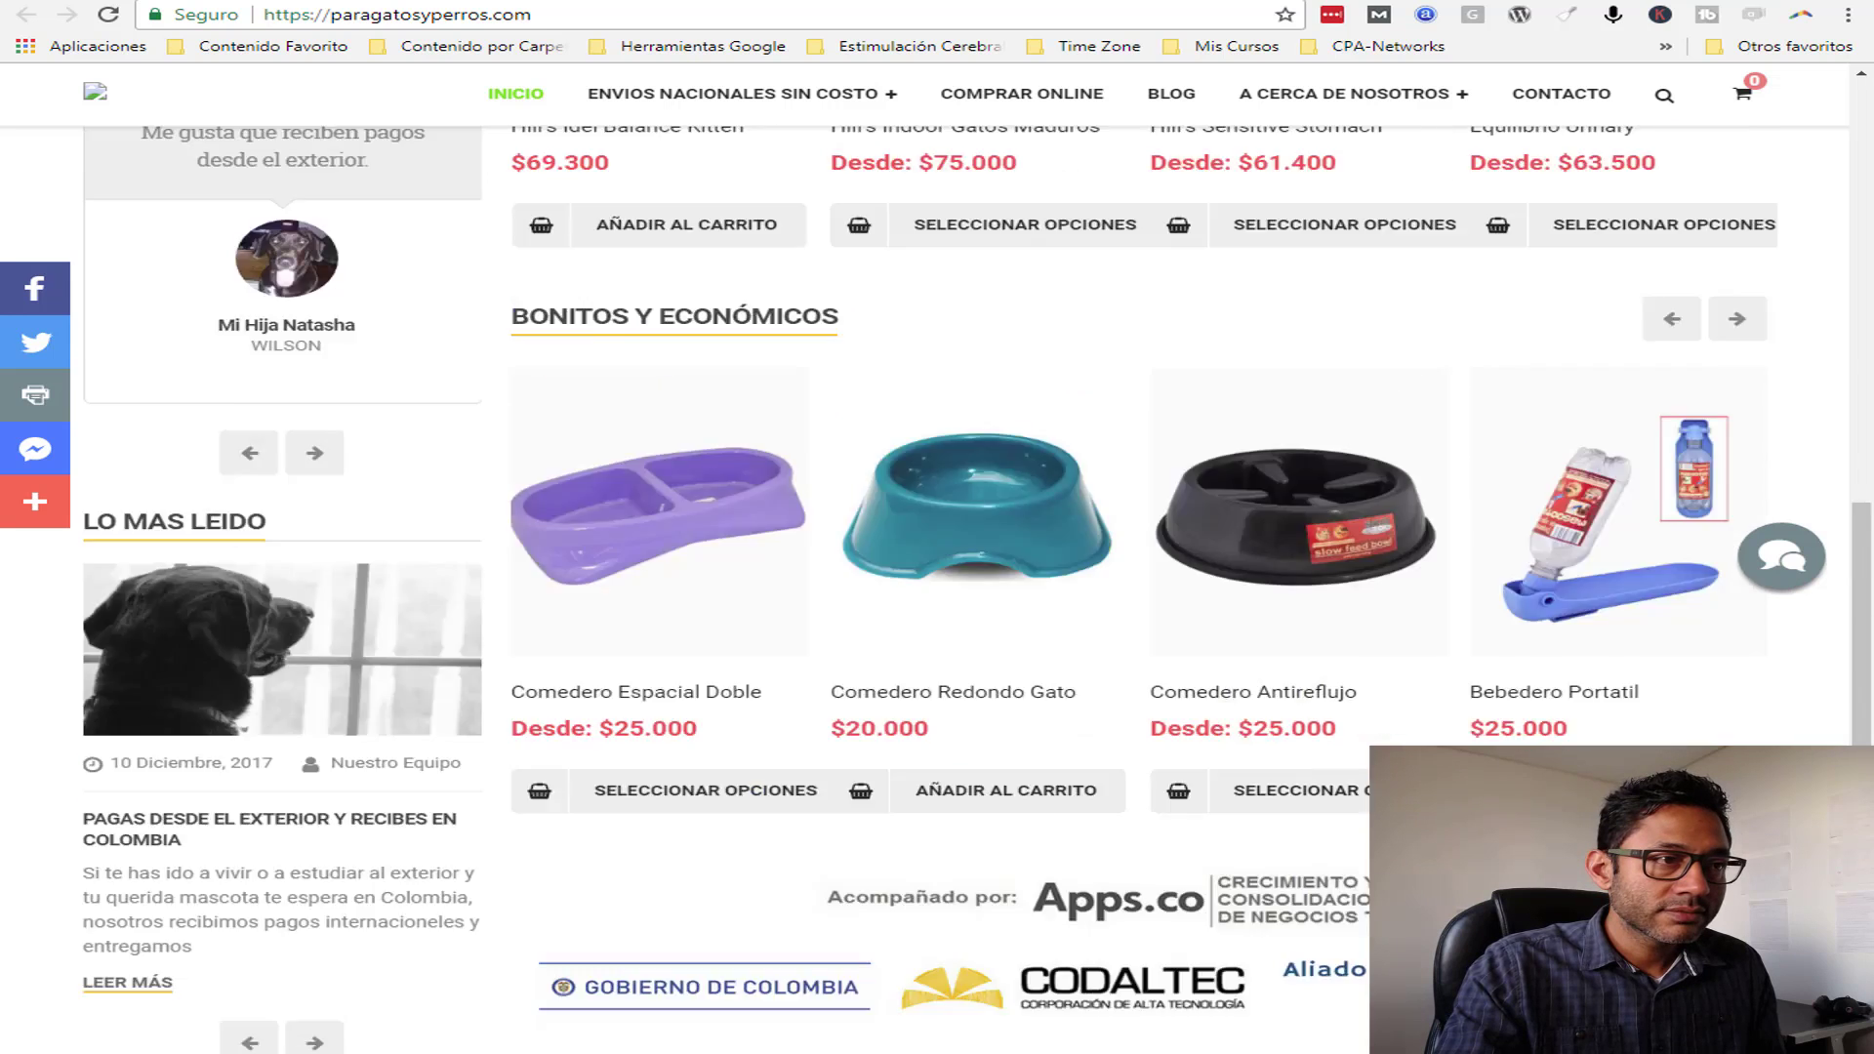
{"action": "scroll", "coordinate": [937, 586], "scroll_direction": "up", "scroll_amount": 15}
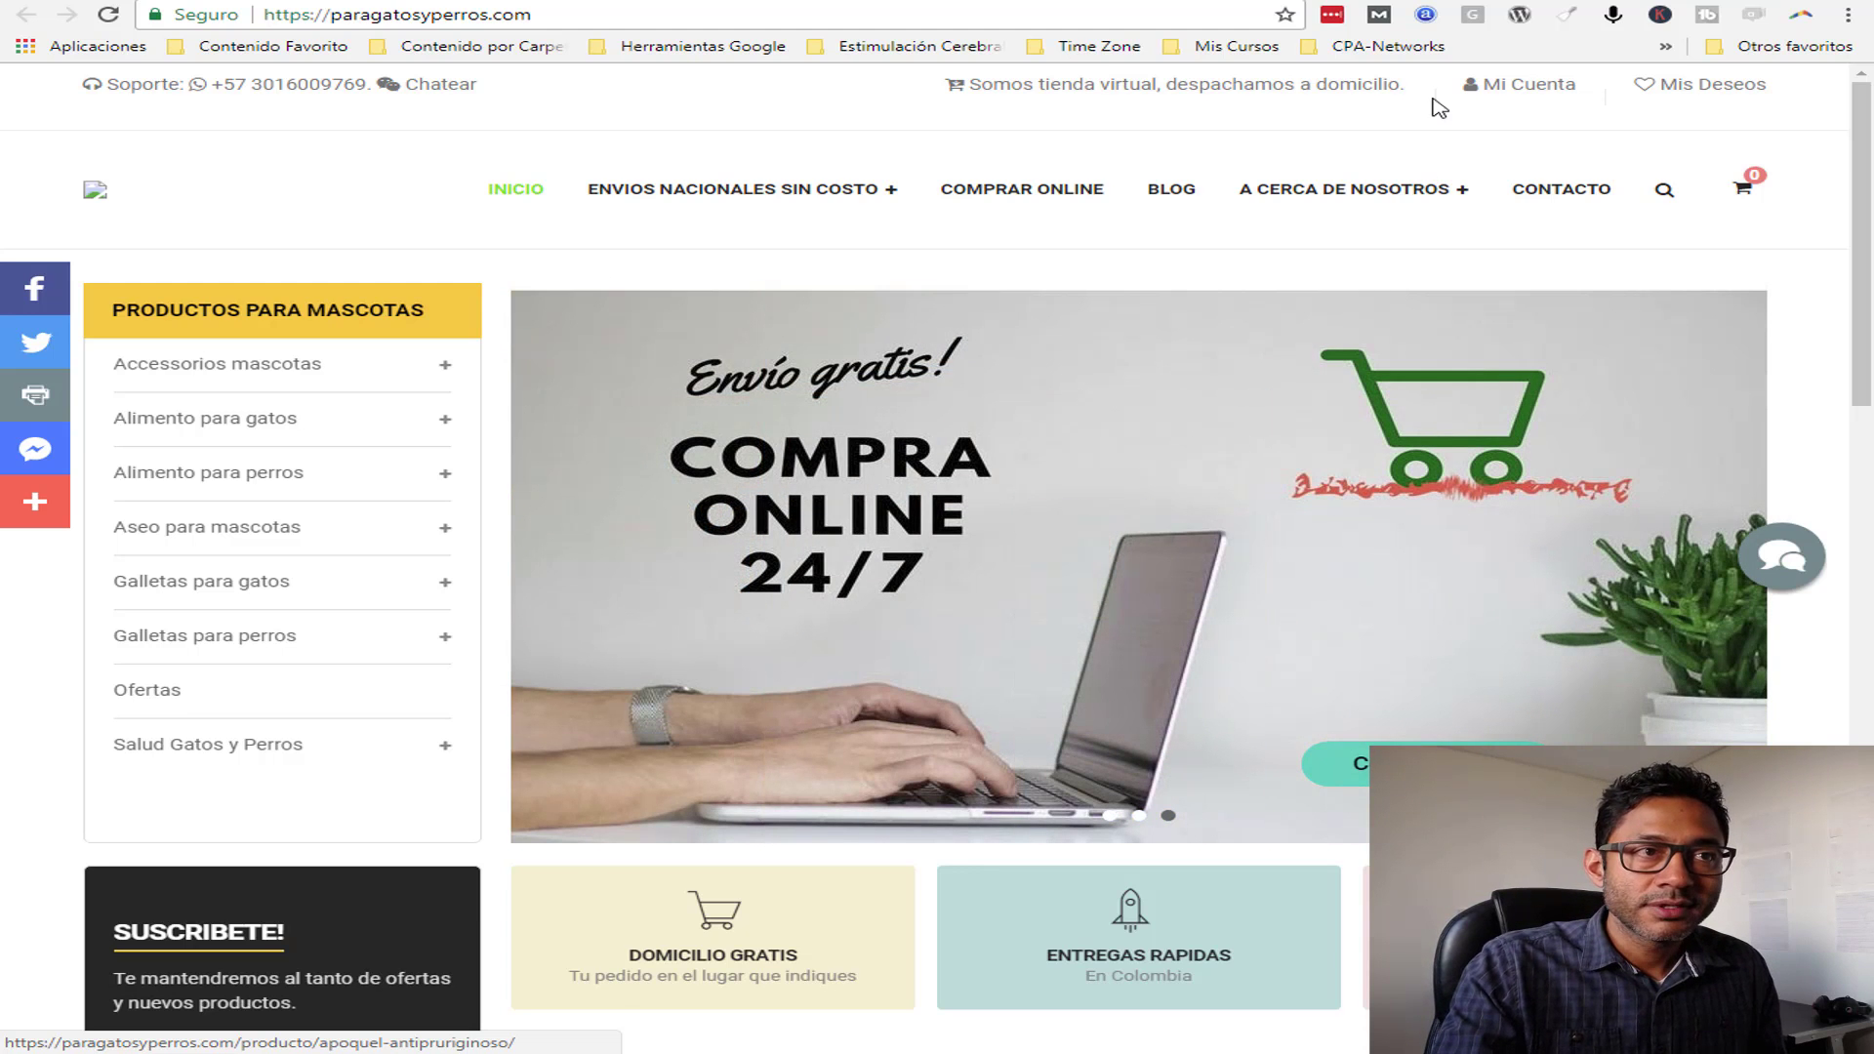
{"action": "left_click", "coordinate": [1424, 18]}
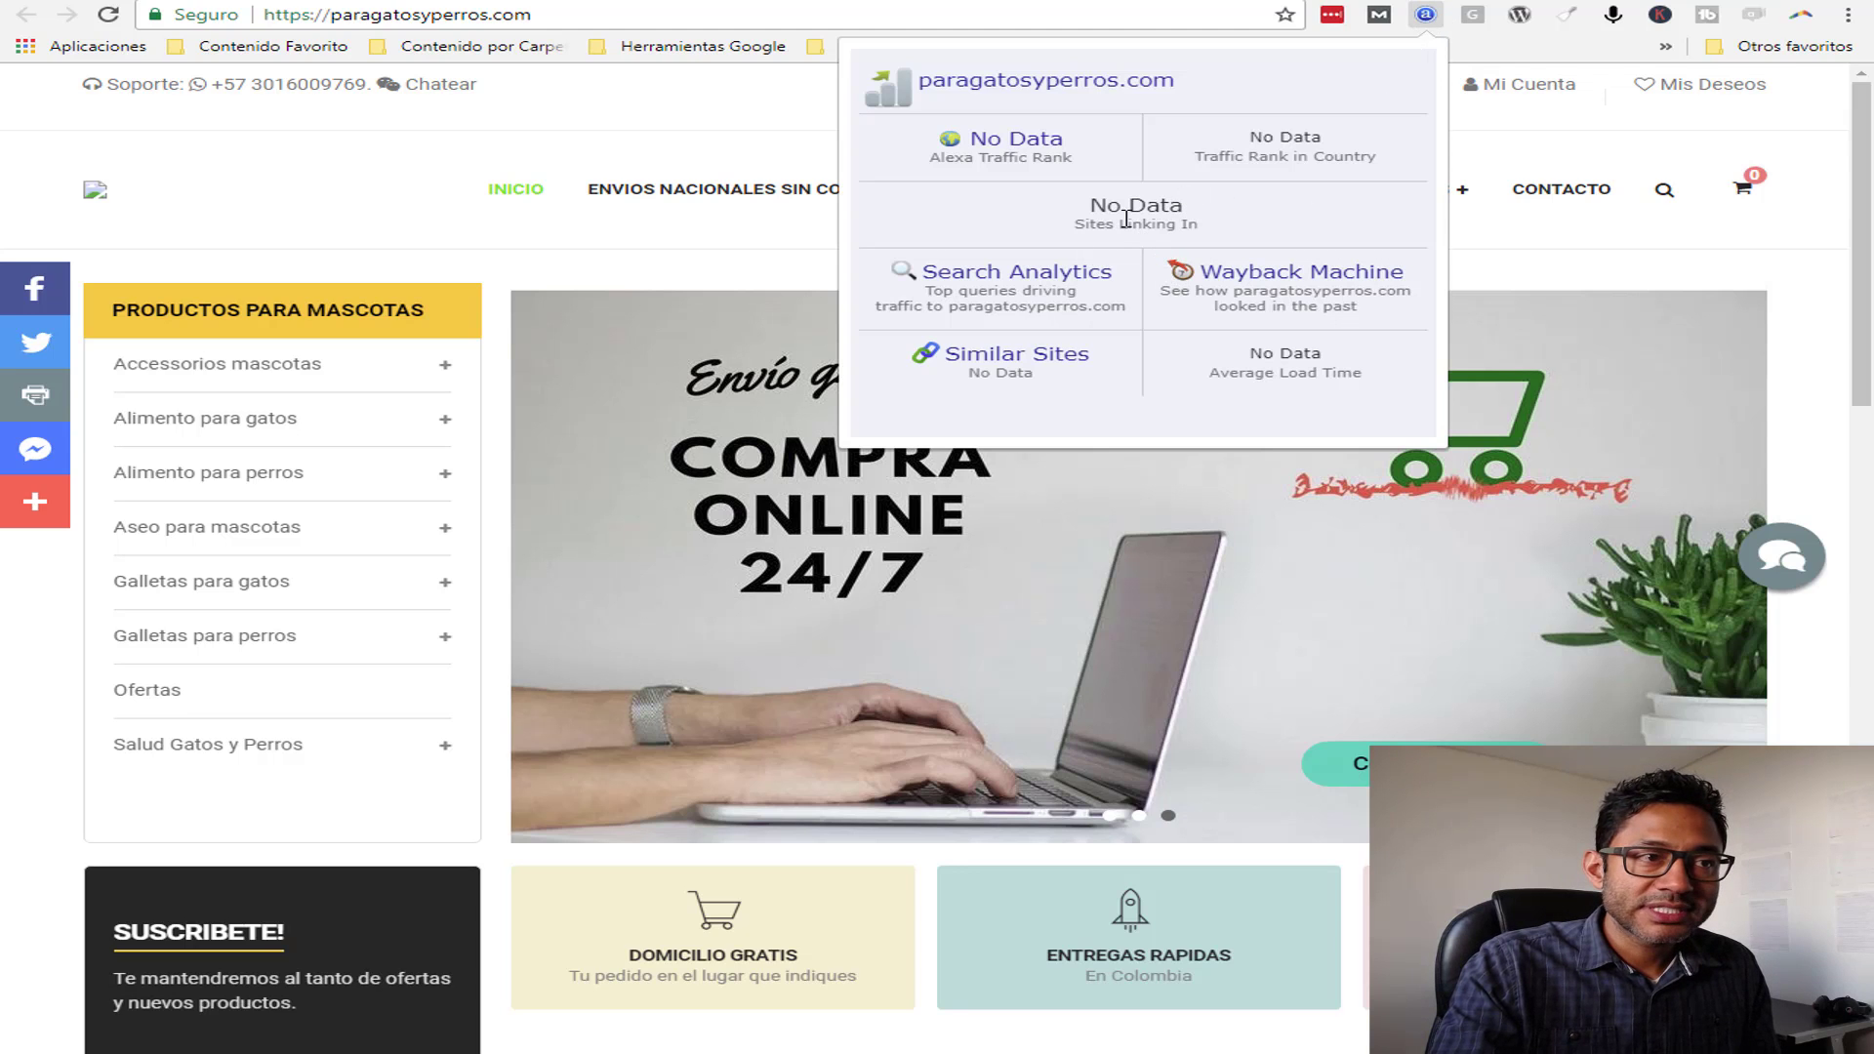
{"action": "left_click", "coordinate": [1821, 328]}
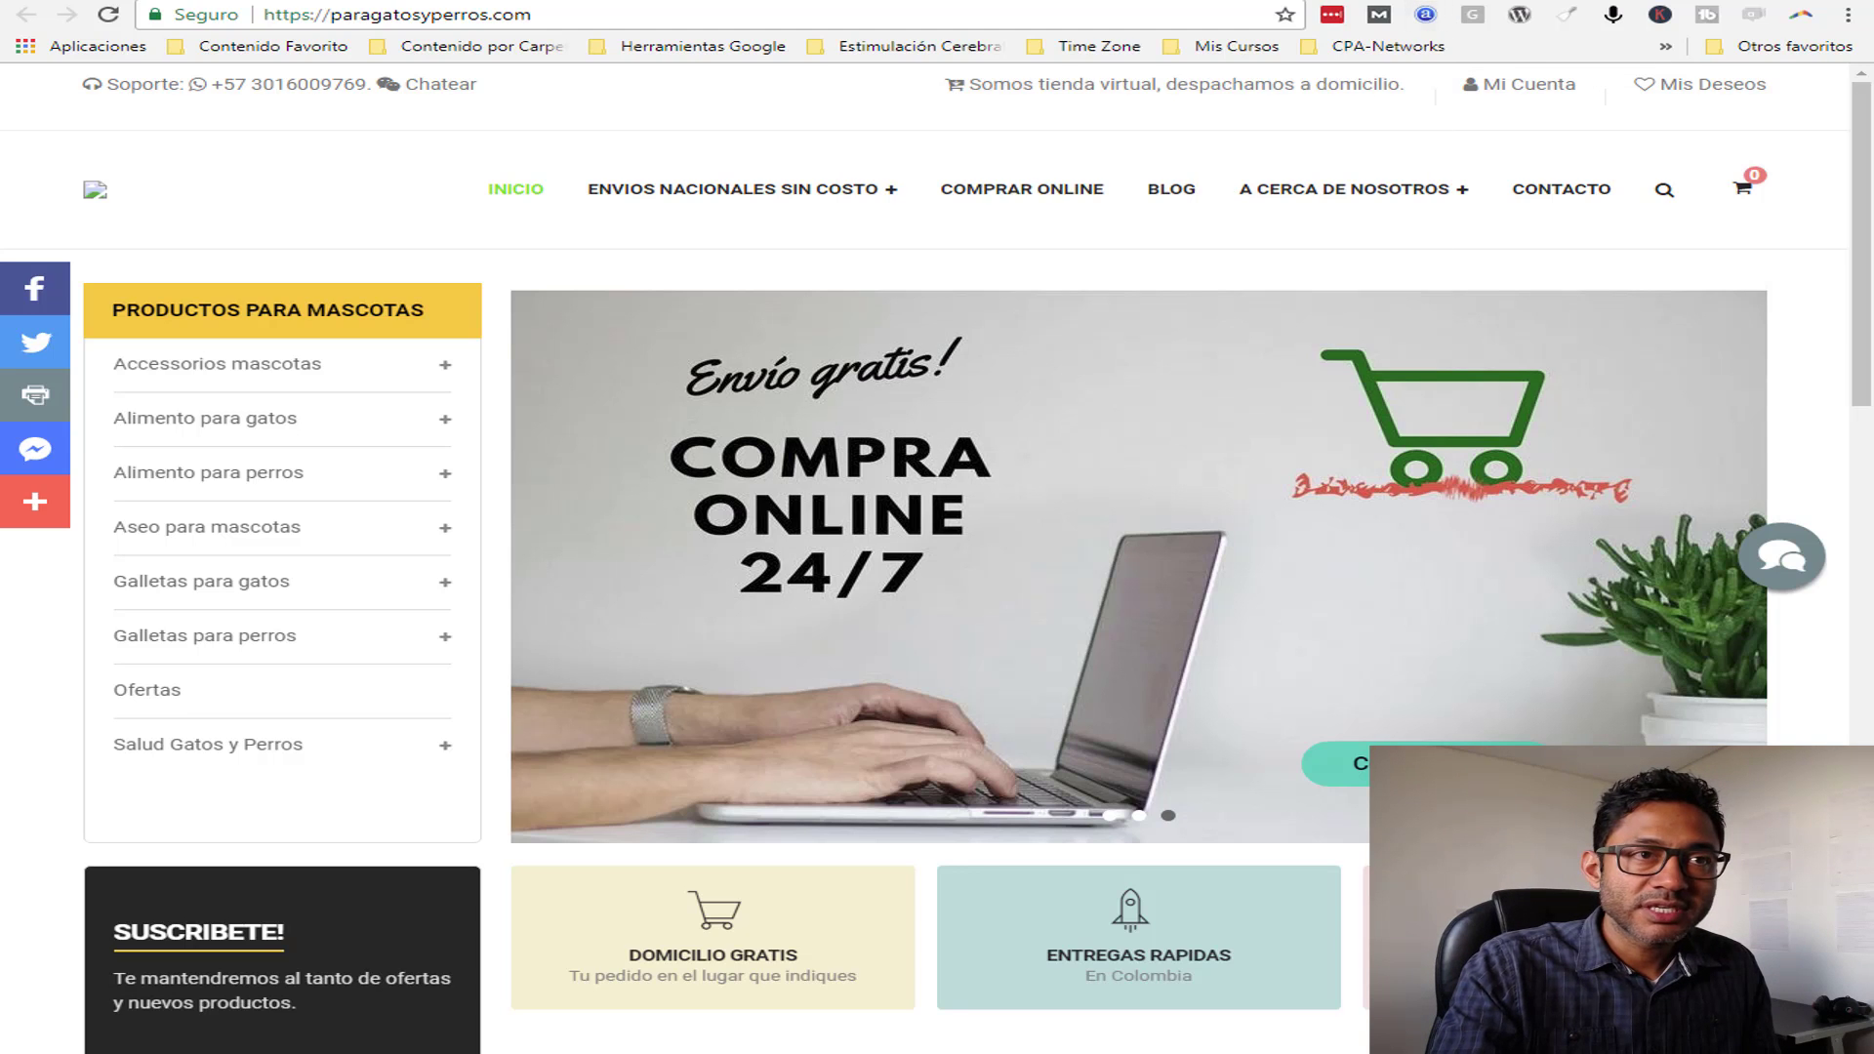
- Switch to KWFinder, search "comida para perros" for Colombia in Spanish, and load more Google SERP results
{"action": "key", "text": "ctrl+t"}
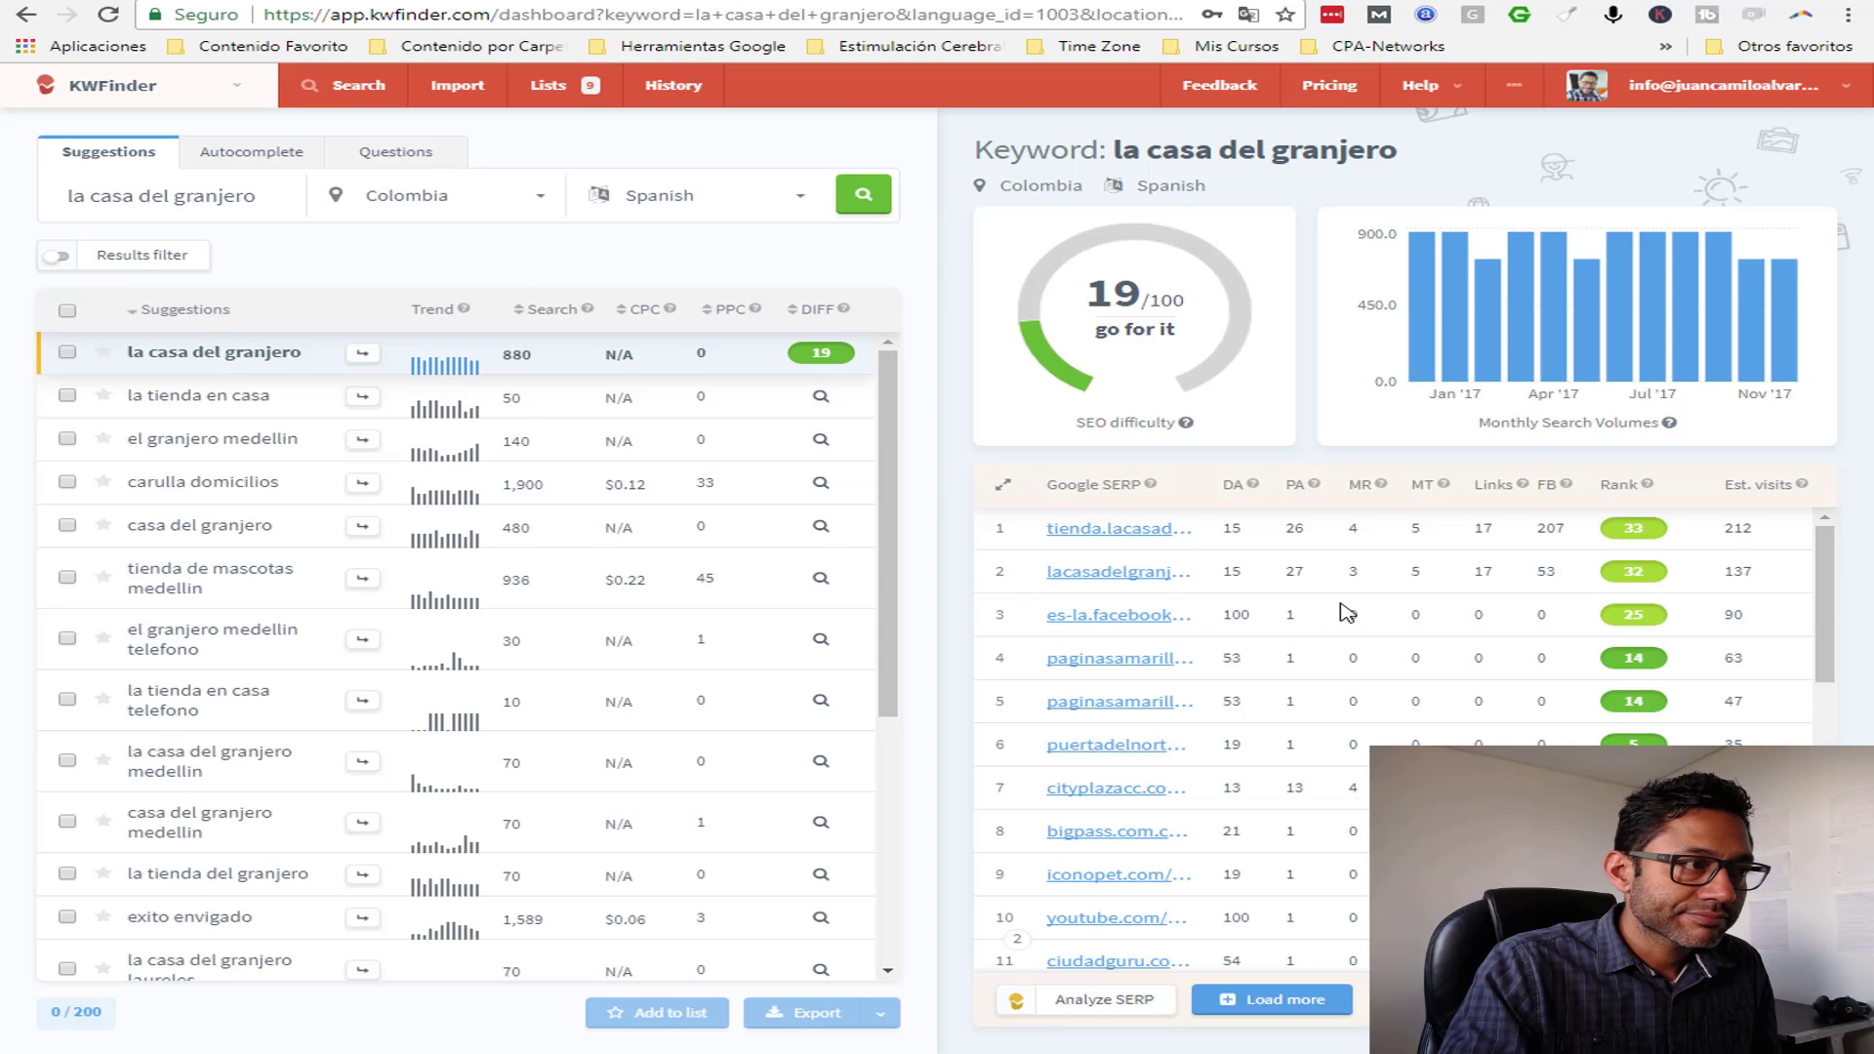
{"action": "triple_click", "coordinate": [246, 201]}
{"action": "type", "text": "comida para perros"}
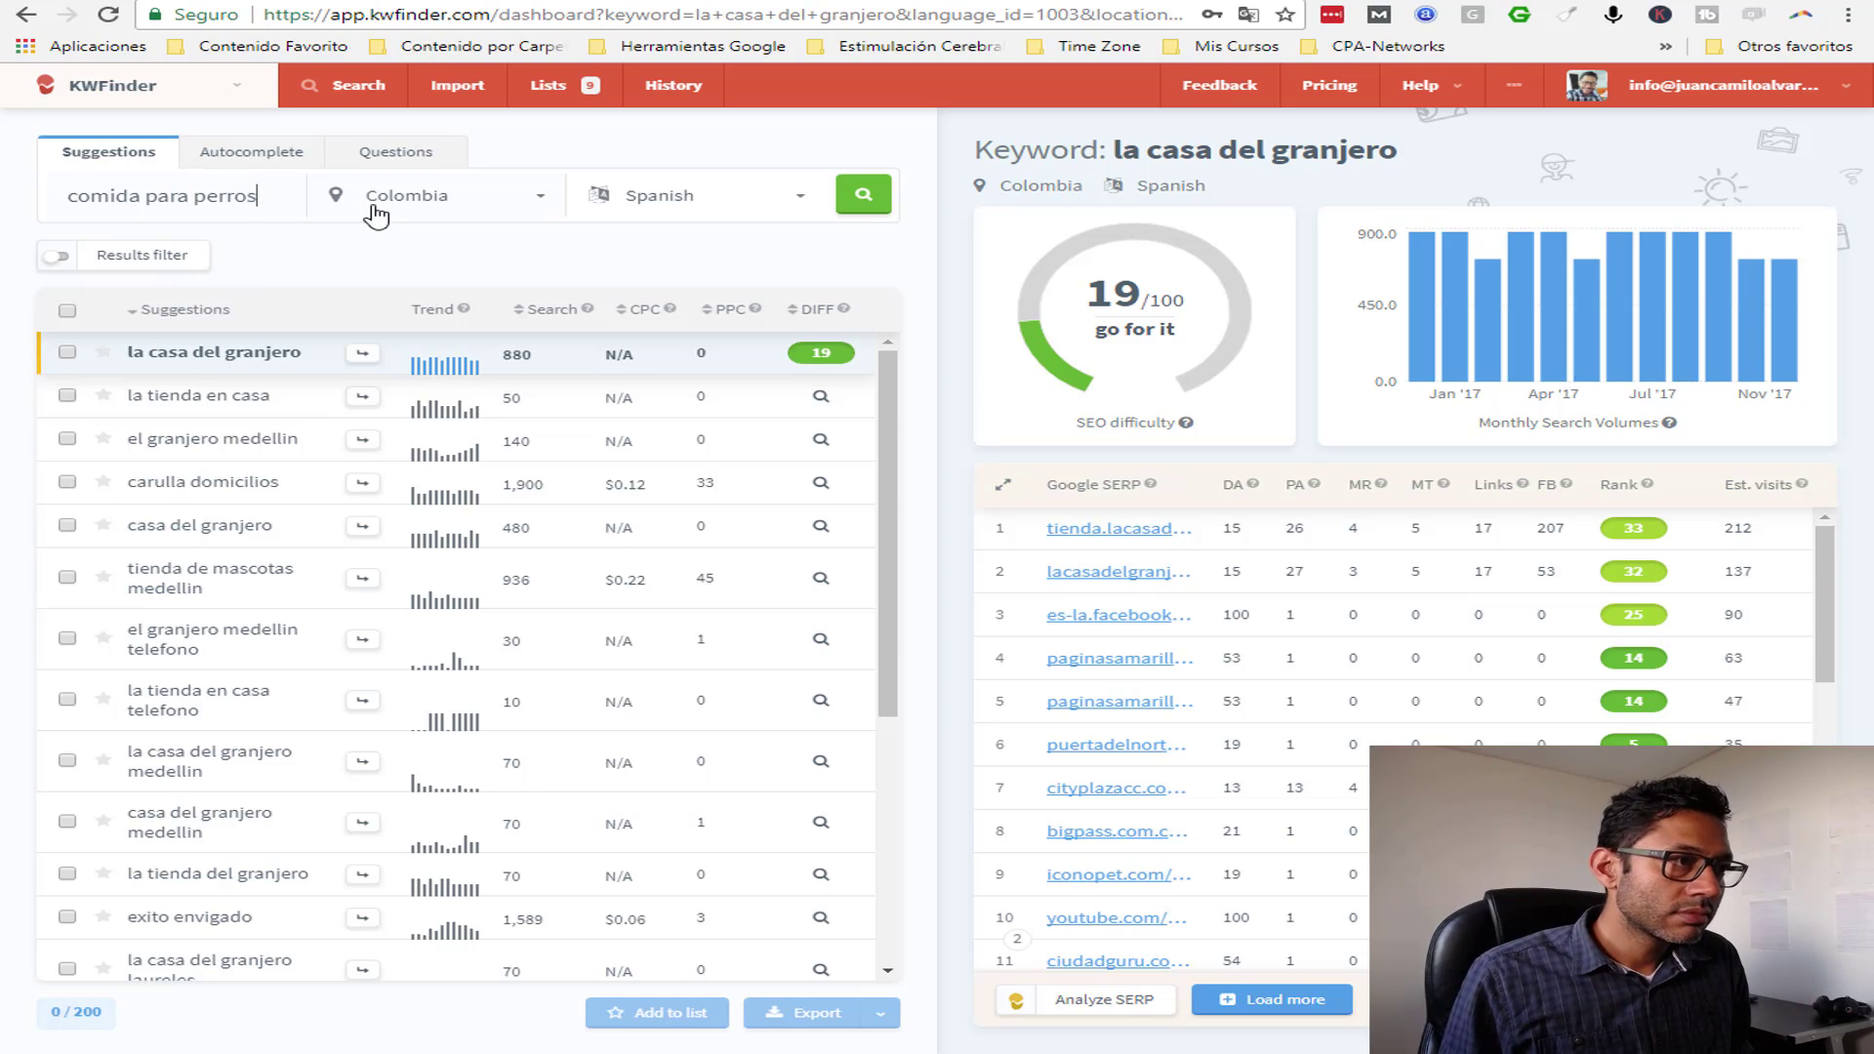
{"action": "left_click", "coordinate": [861, 194]}
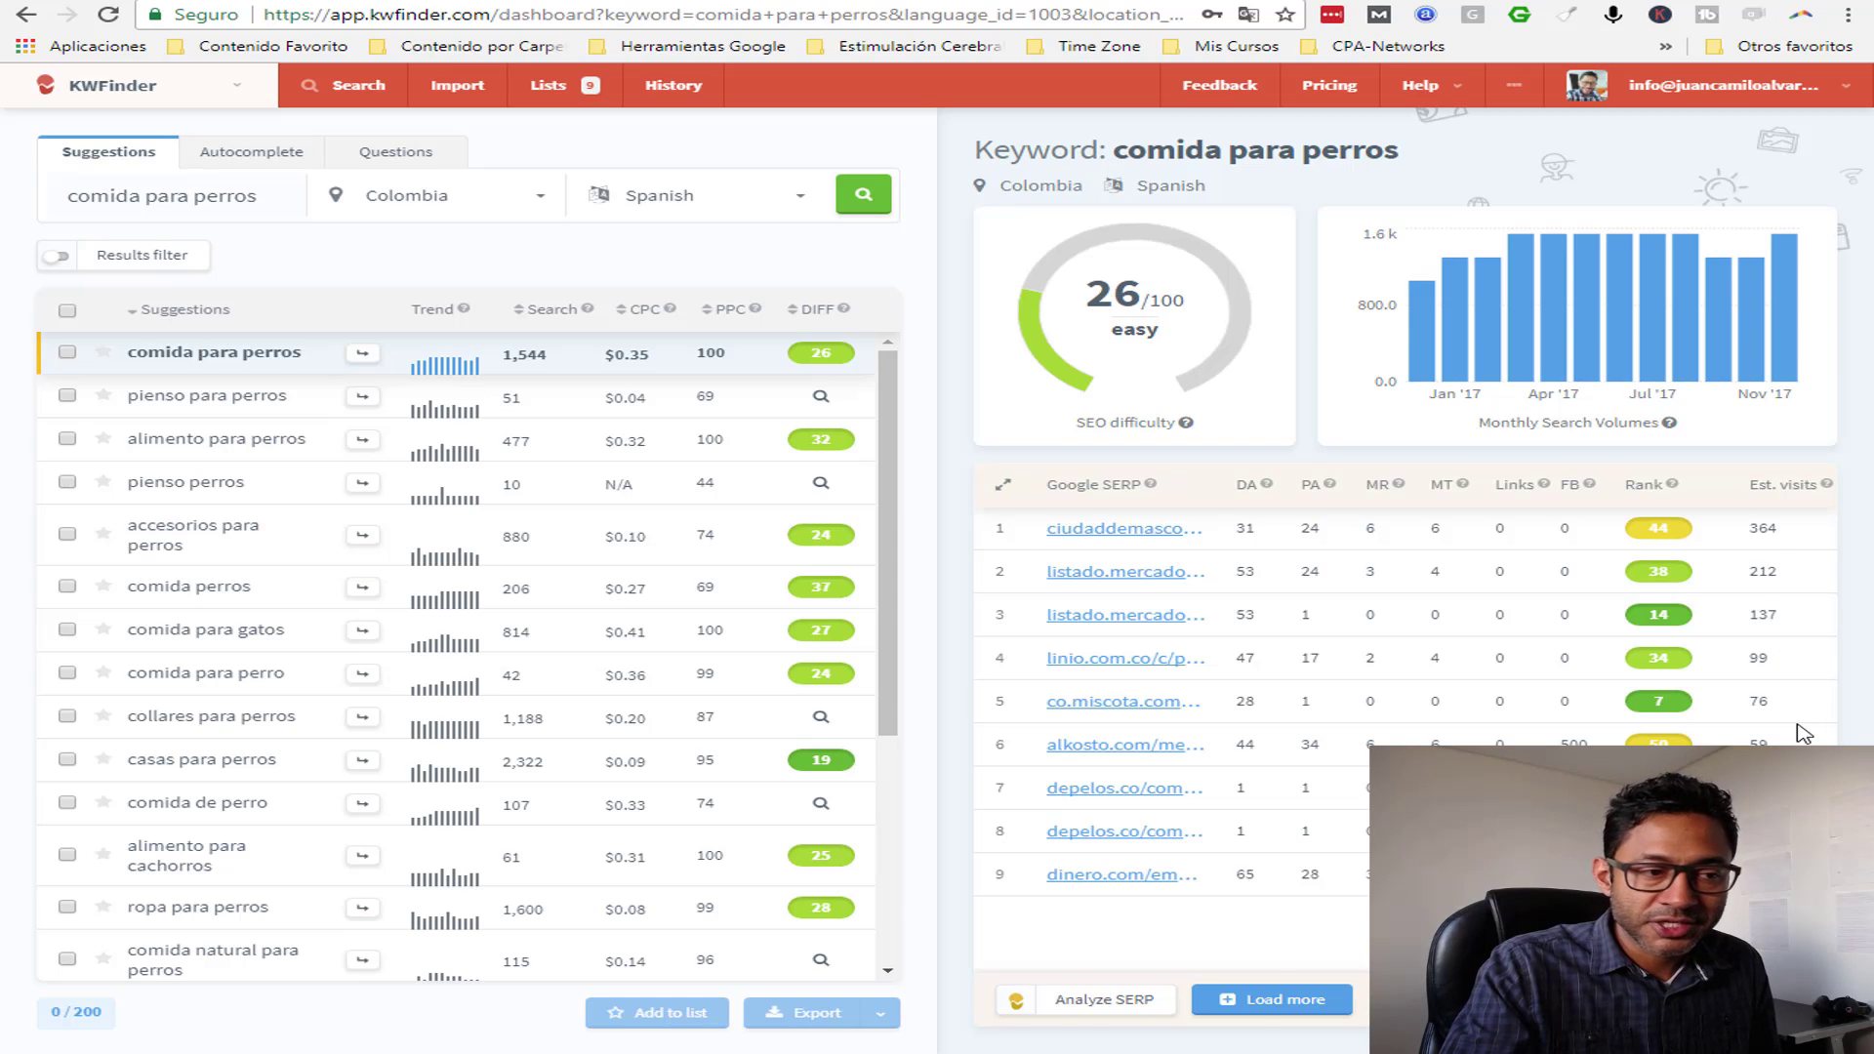
{"action": "left_click", "coordinate": [1260, 1000]}
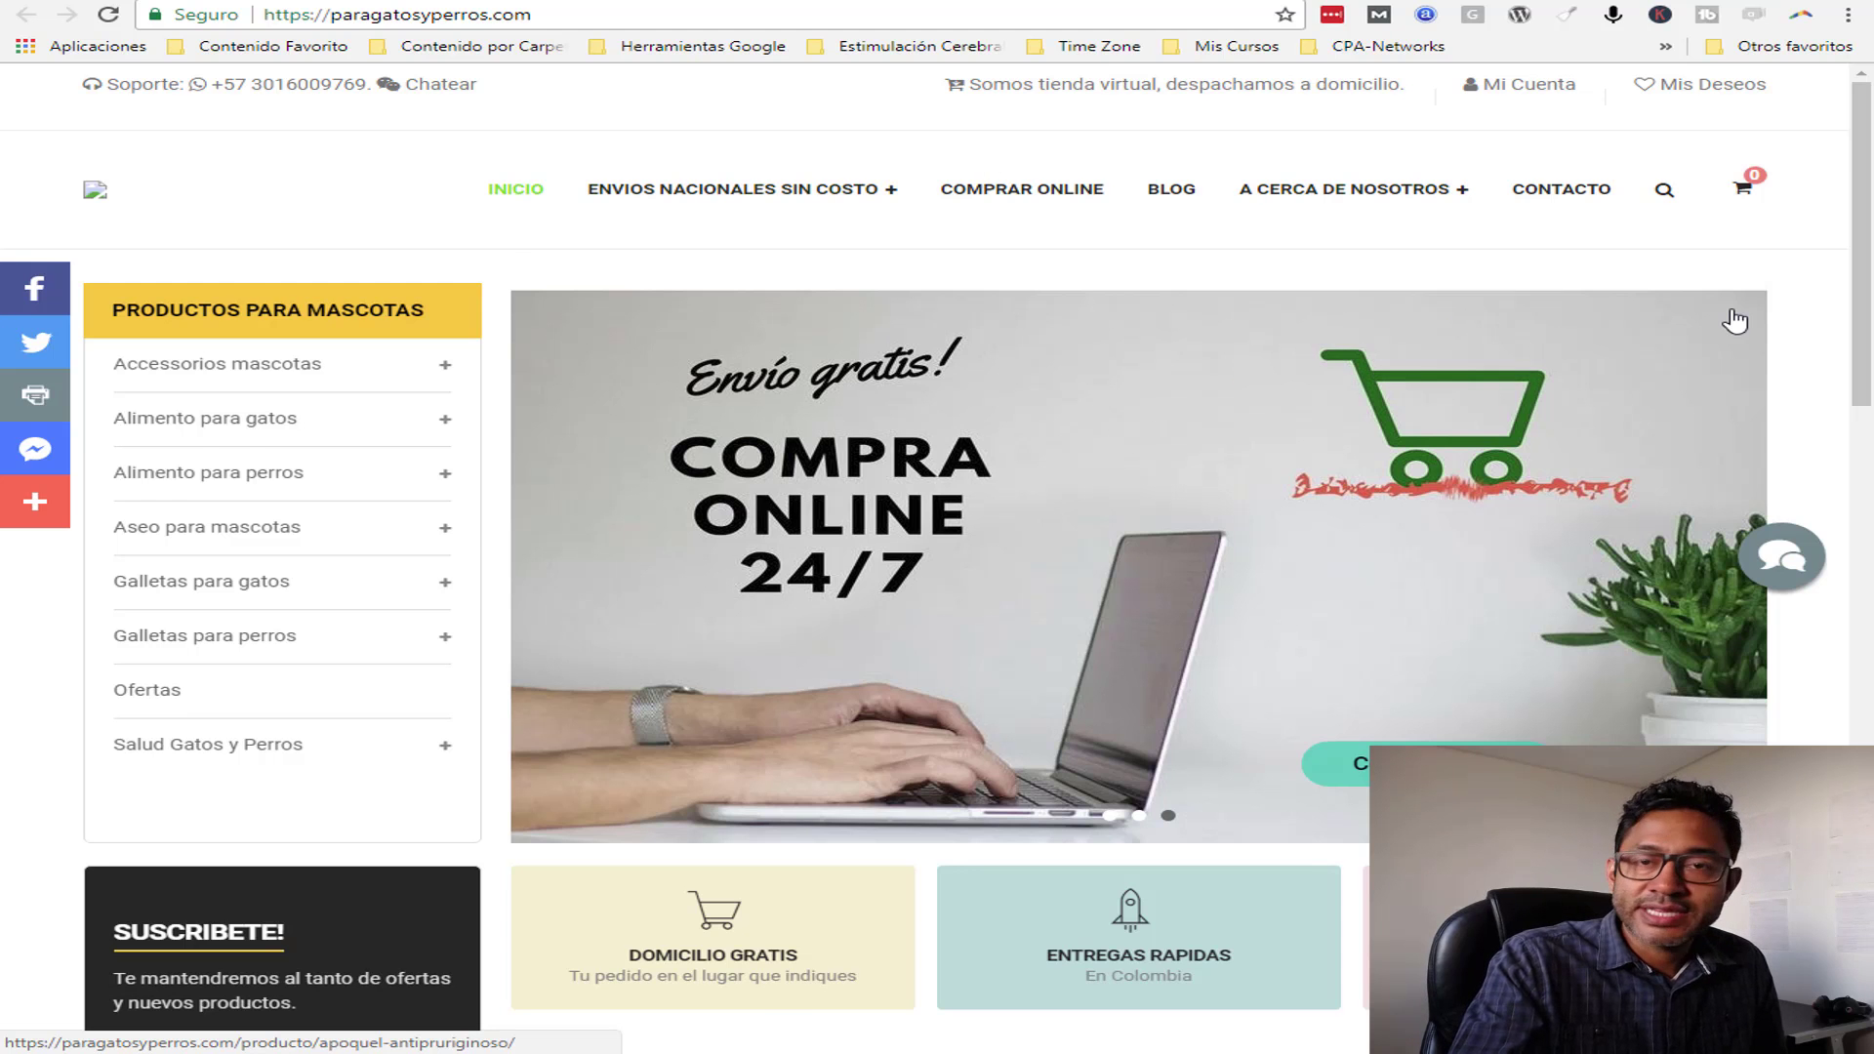
- Switch to paragatosyperros.com and review the recommended and budget product sections on its home page
{"action": "scroll", "coordinate": [1732, 319], "scroll_direction": "down", "scroll_amount": 4}
{"action": "scroll", "coordinate": [1171, 469], "scroll_direction": "down", "scroll_amount": 3}
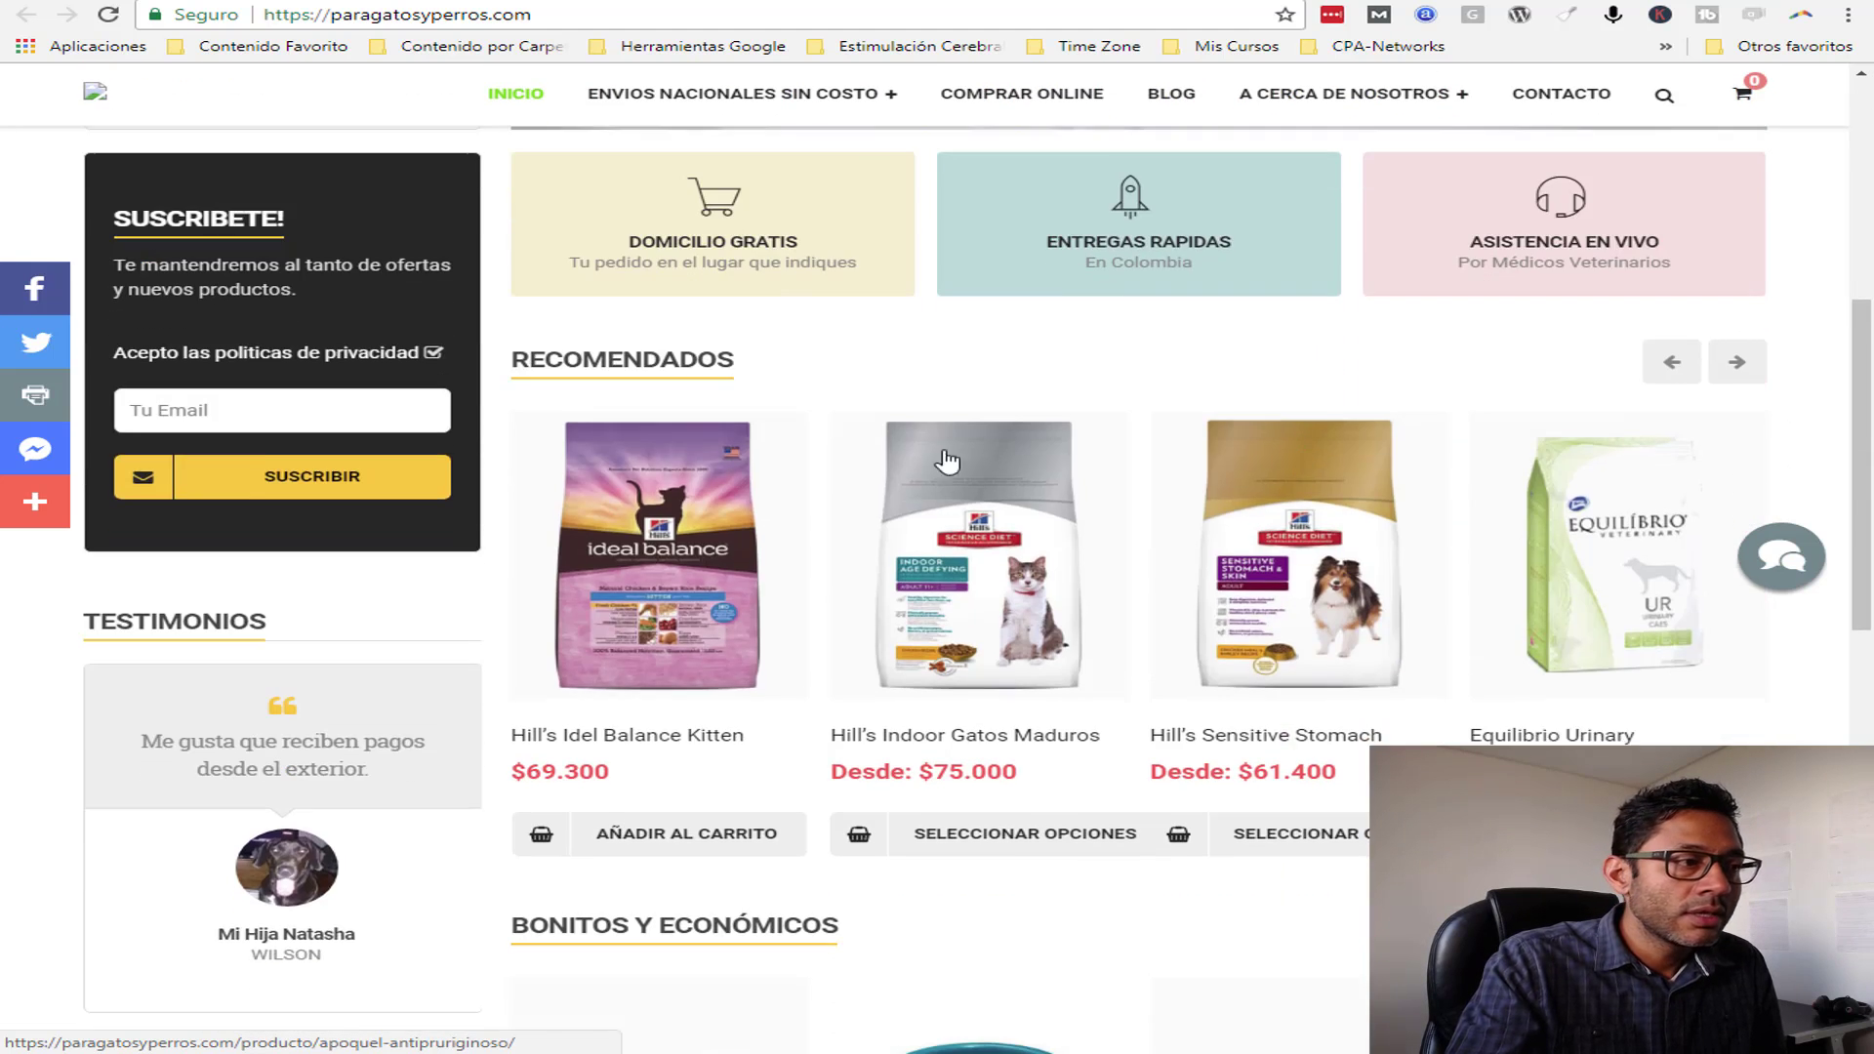
{"action": "scroll", "coordinate": [586, 527], "scroll_direction": "down", "scroll_amount": 2}
{"action": "scroll", "coordinate": [1469, 508], "scroll_direction": "down", "scroll_amount": 3}
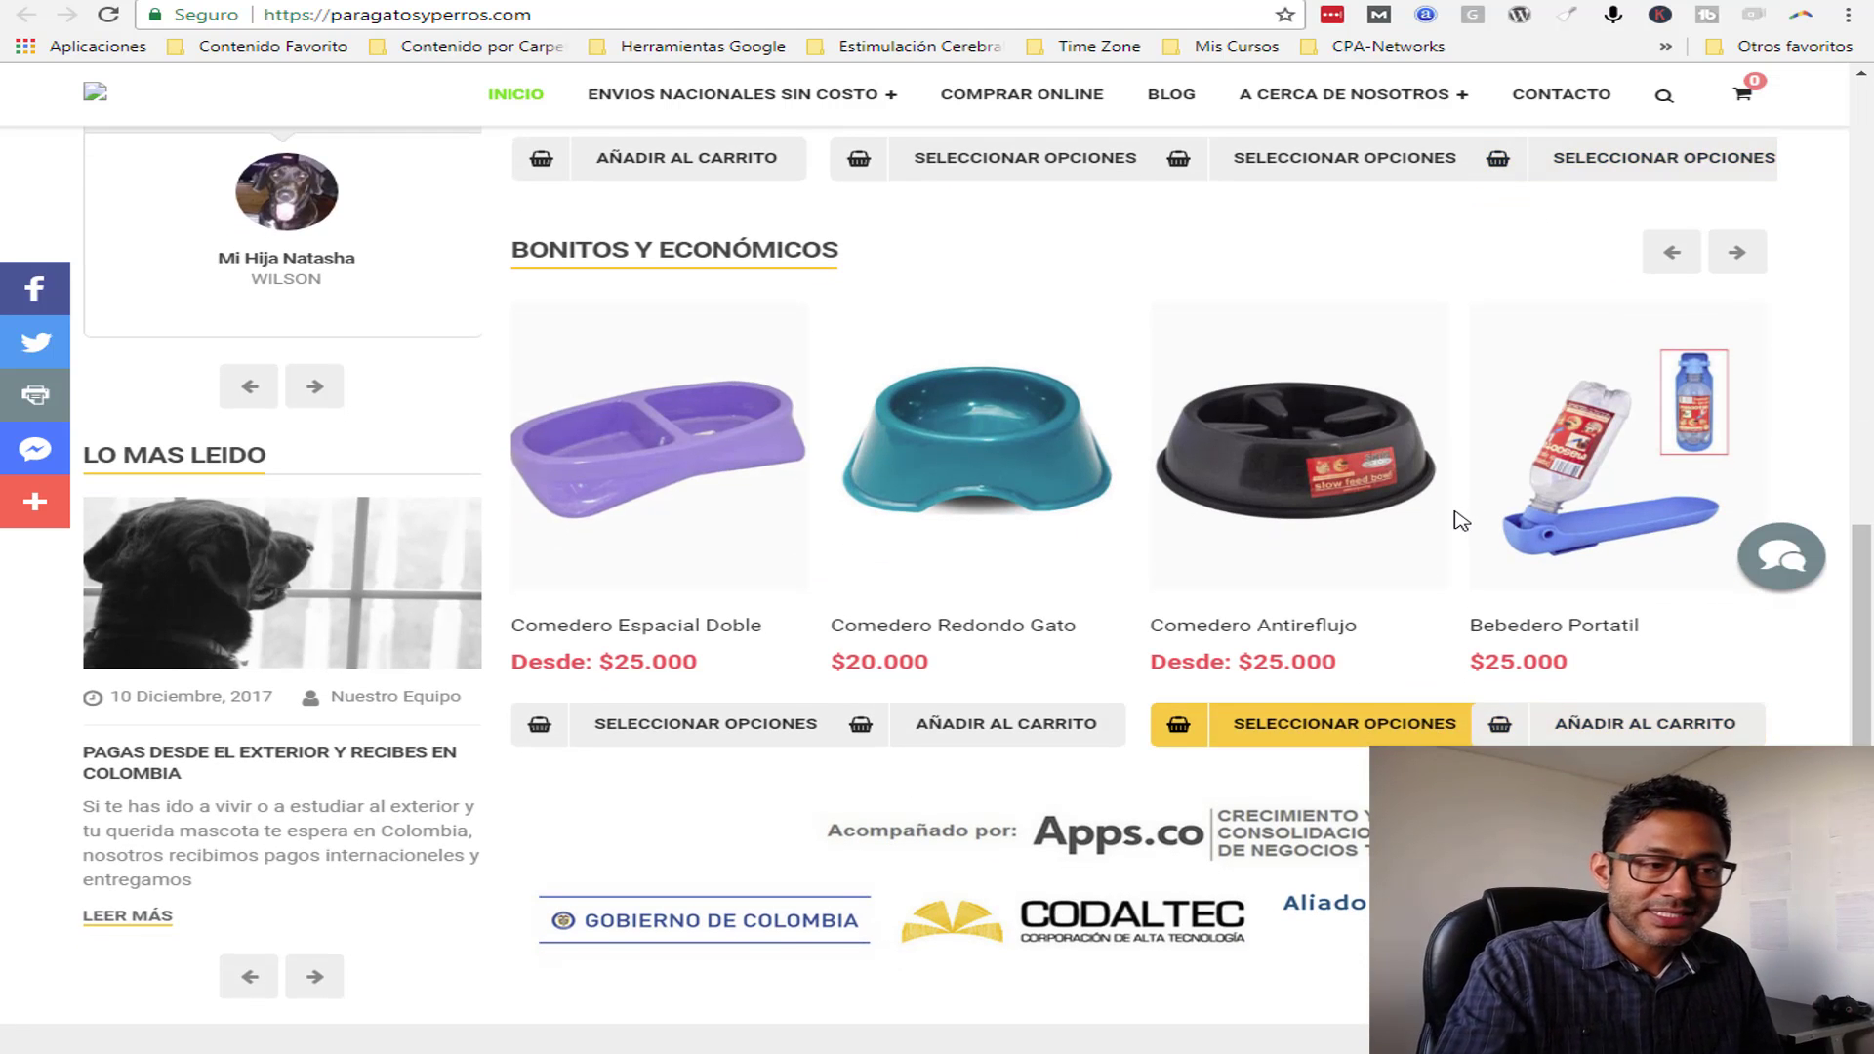
- Review the partner logos, contact details and Facebook section at the end of the paragatosyperros.com home page
{"action": "scroll", "coordinate": [1465, 518], "scroll_direction": "down", "scroll_amount": 3}
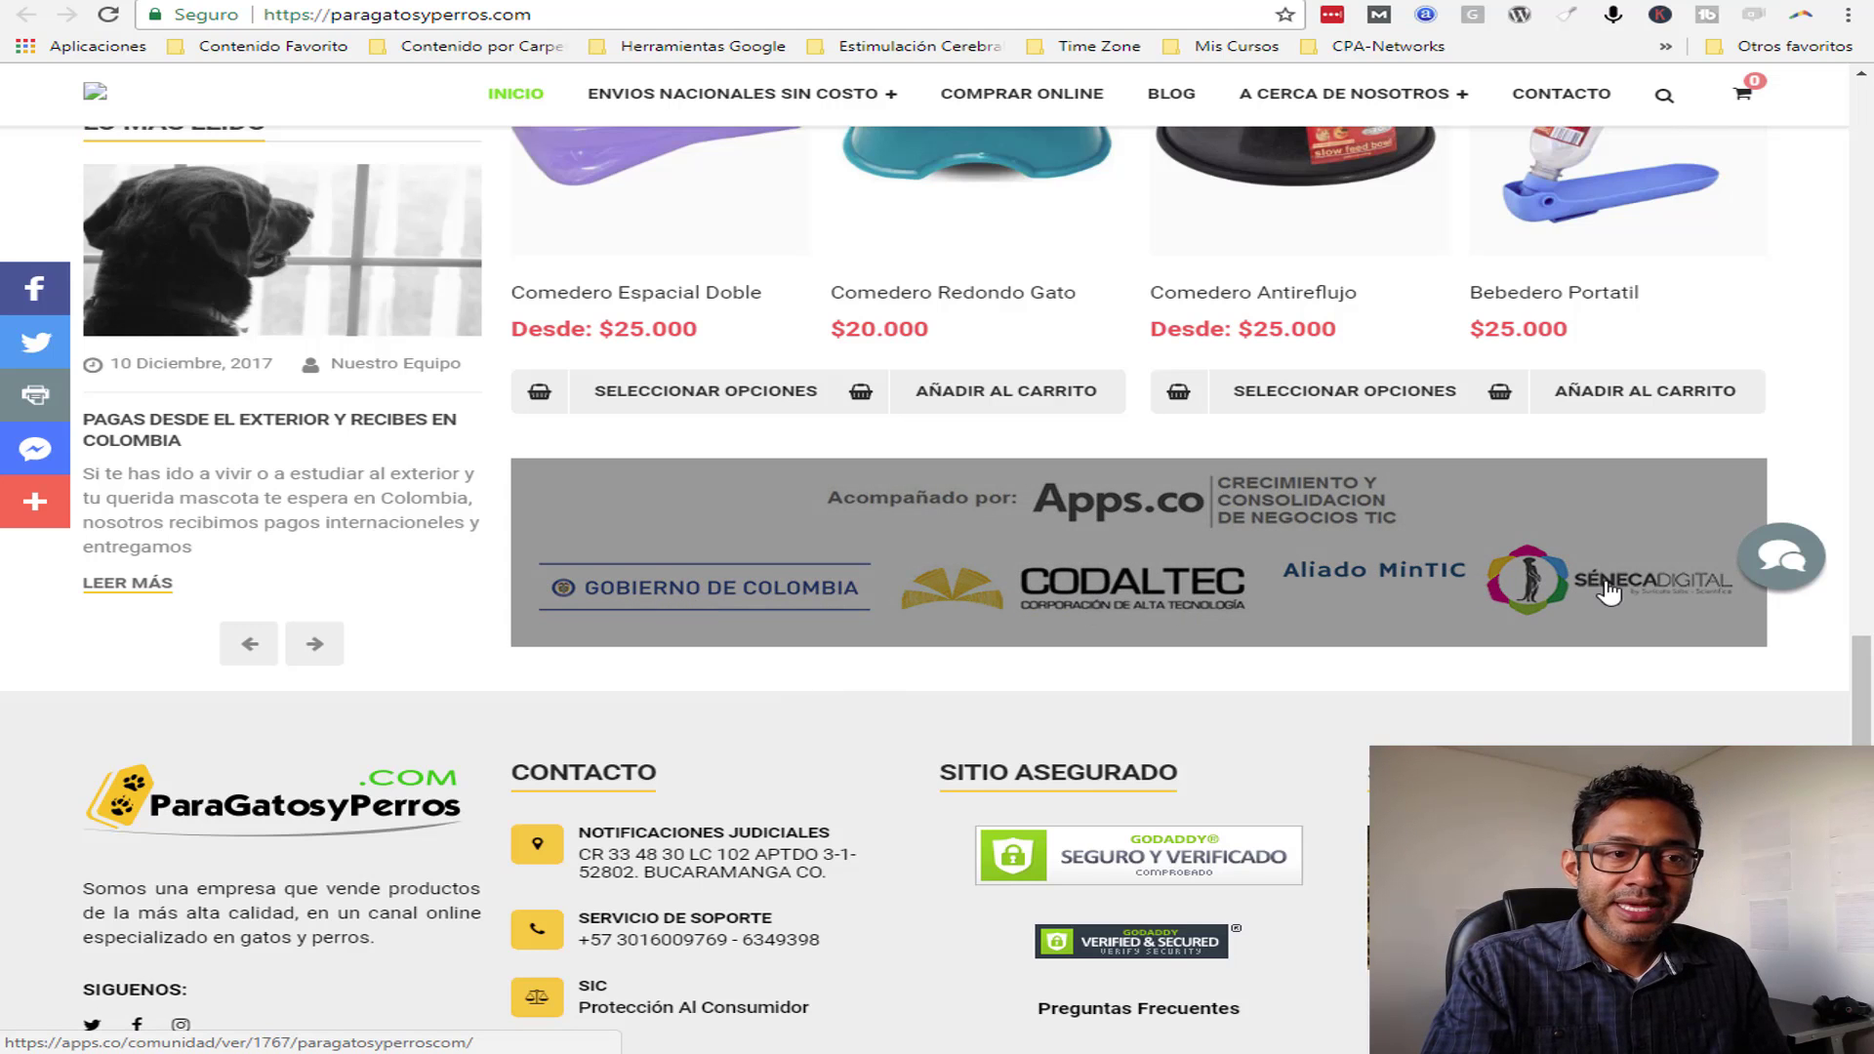
{"action": "scroll", "coordinate": [1711, 613], "scroll_direction": "down", "scroll_amount": 2}
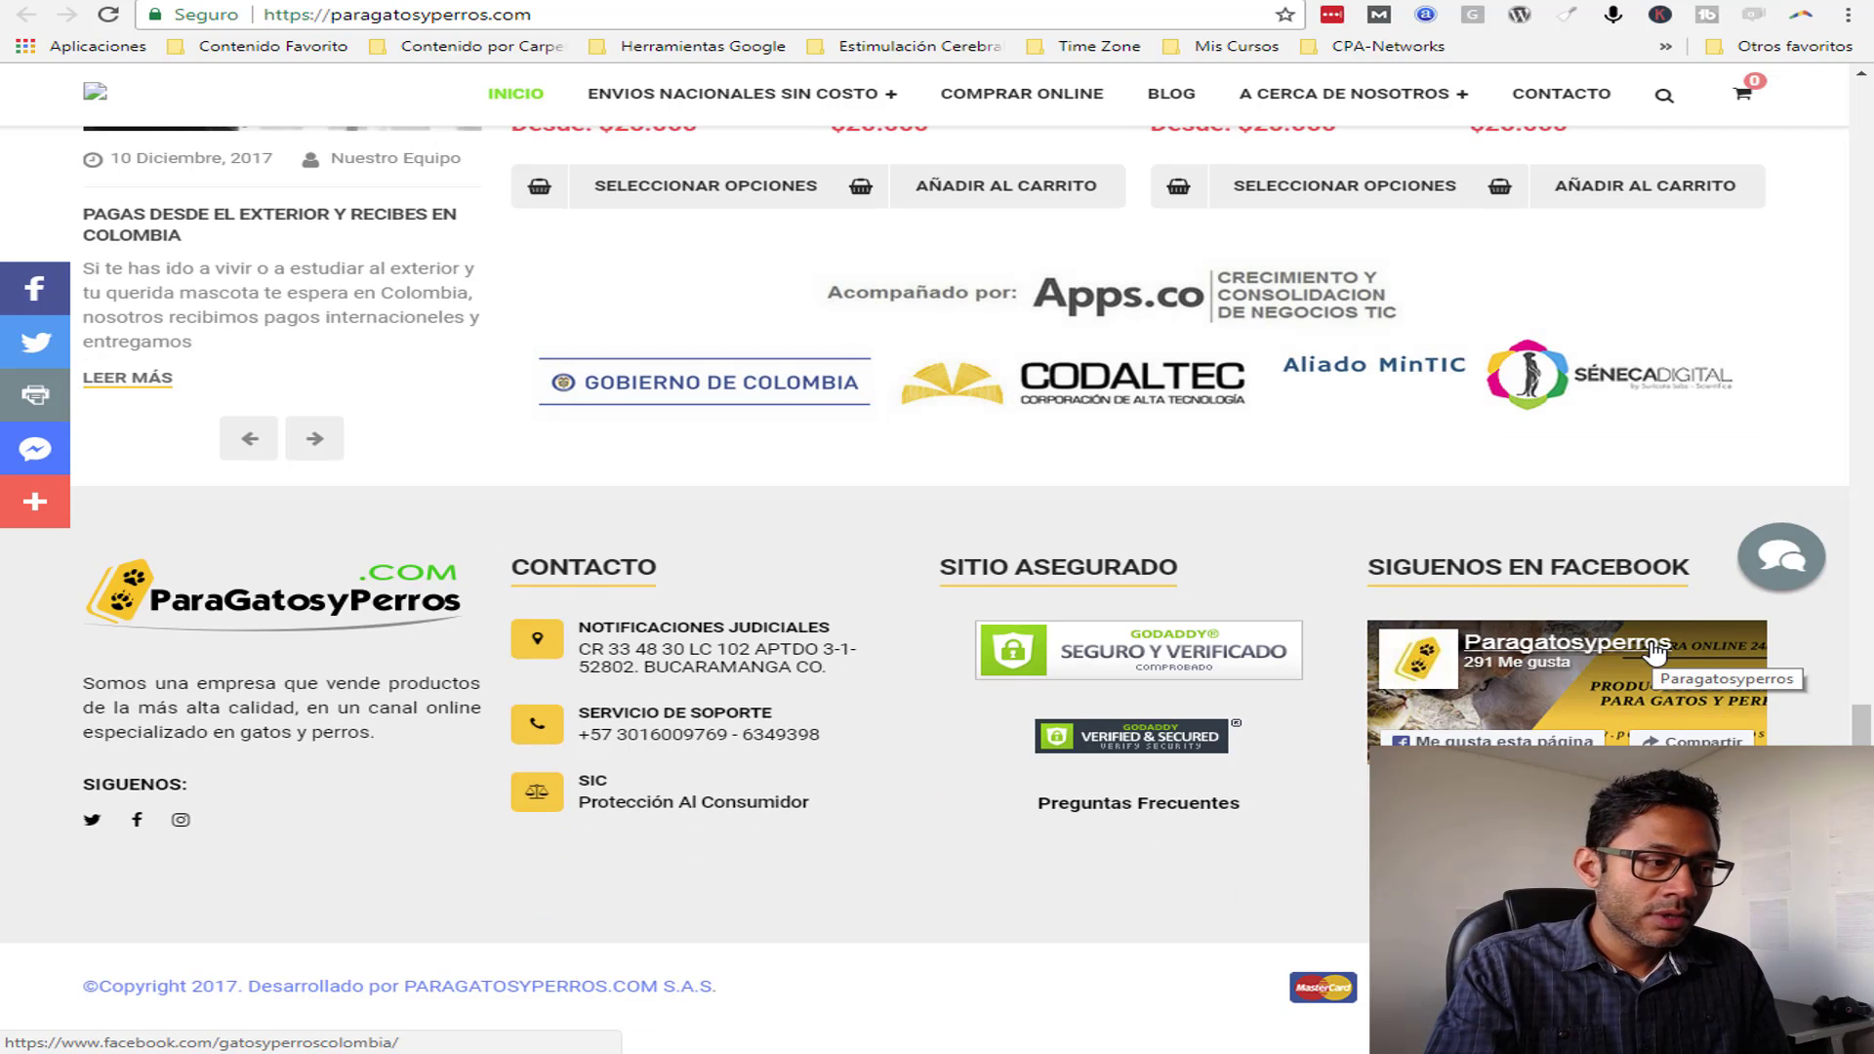
{"action": "scroll", "coordinate": [1642, 652], "scroll_direction": "up", "scroll_amount": 3}
{"action": "scroll", "coordinate": [1640, 654], "scroll_direction": "up", "scroll_amount": 15}
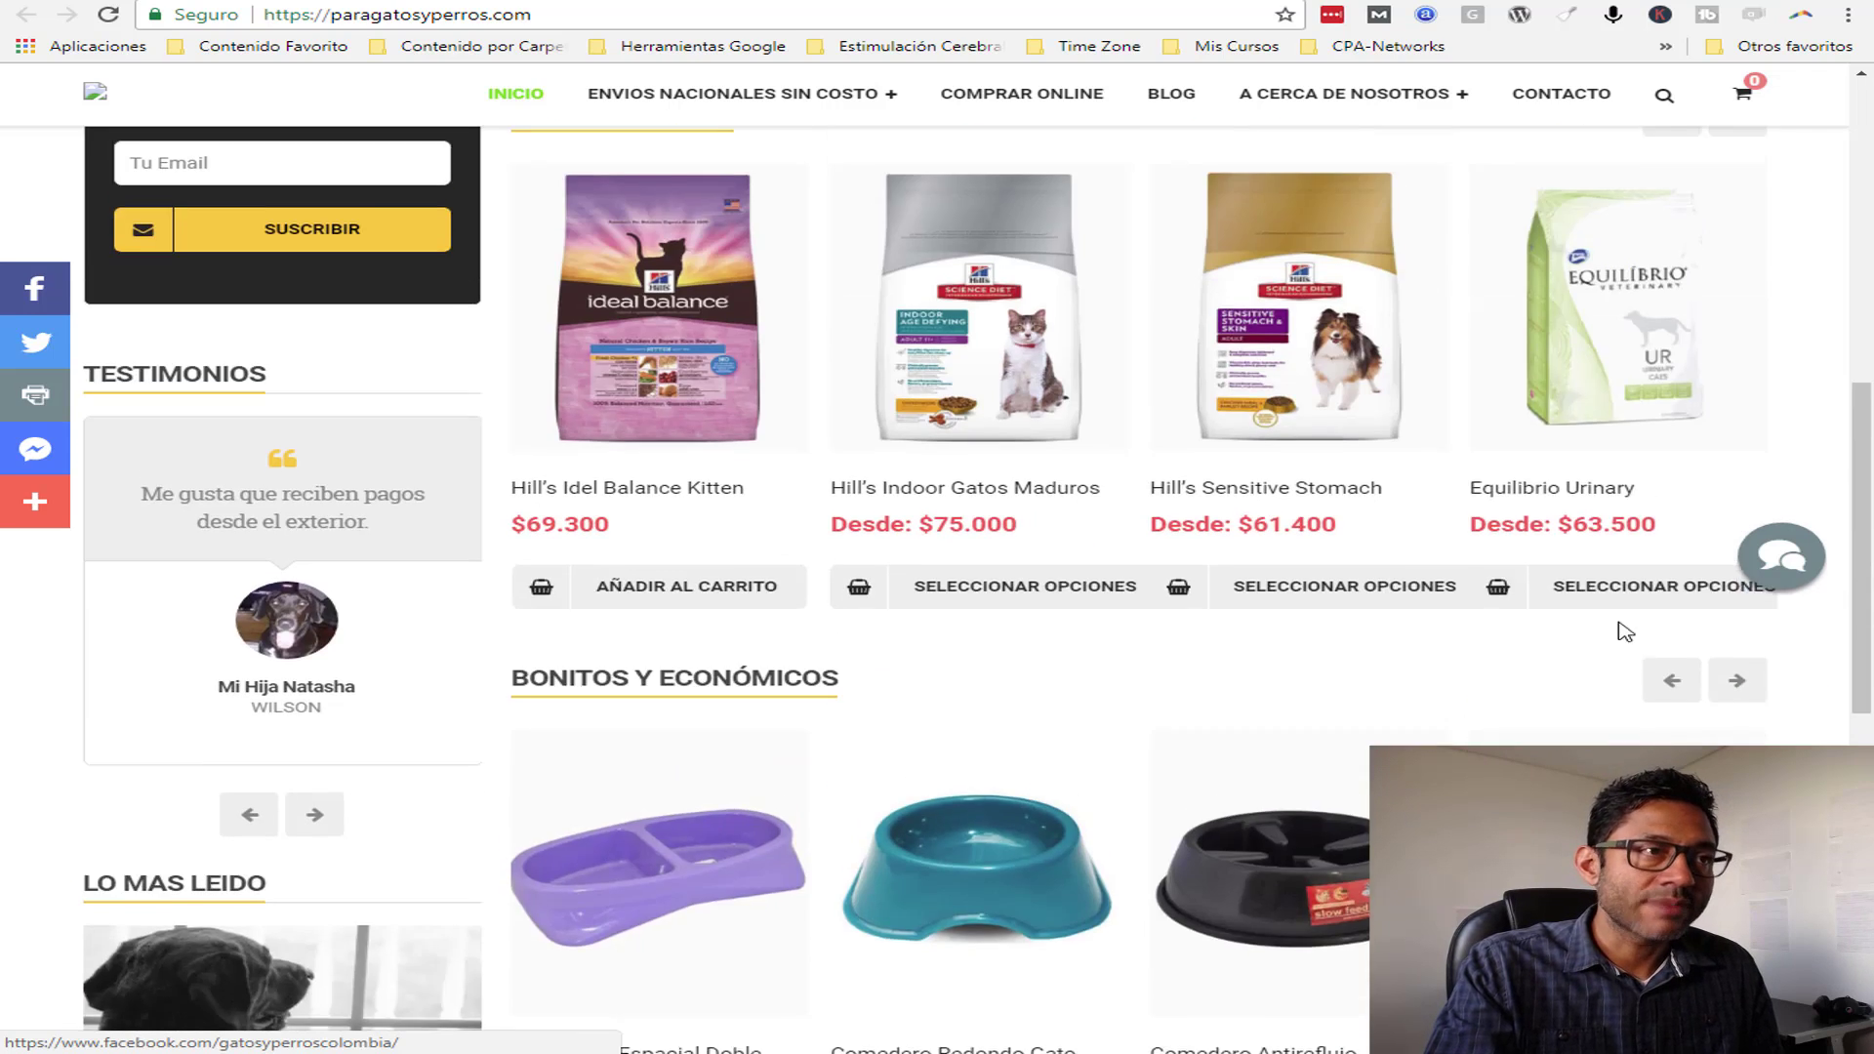
- Switch to KWFinder, load more Google SERP results for "comida para perros", and check the position and estimated visits of paragatosyperros.com
{"action": "key", "text": "ctrl+Tab"}
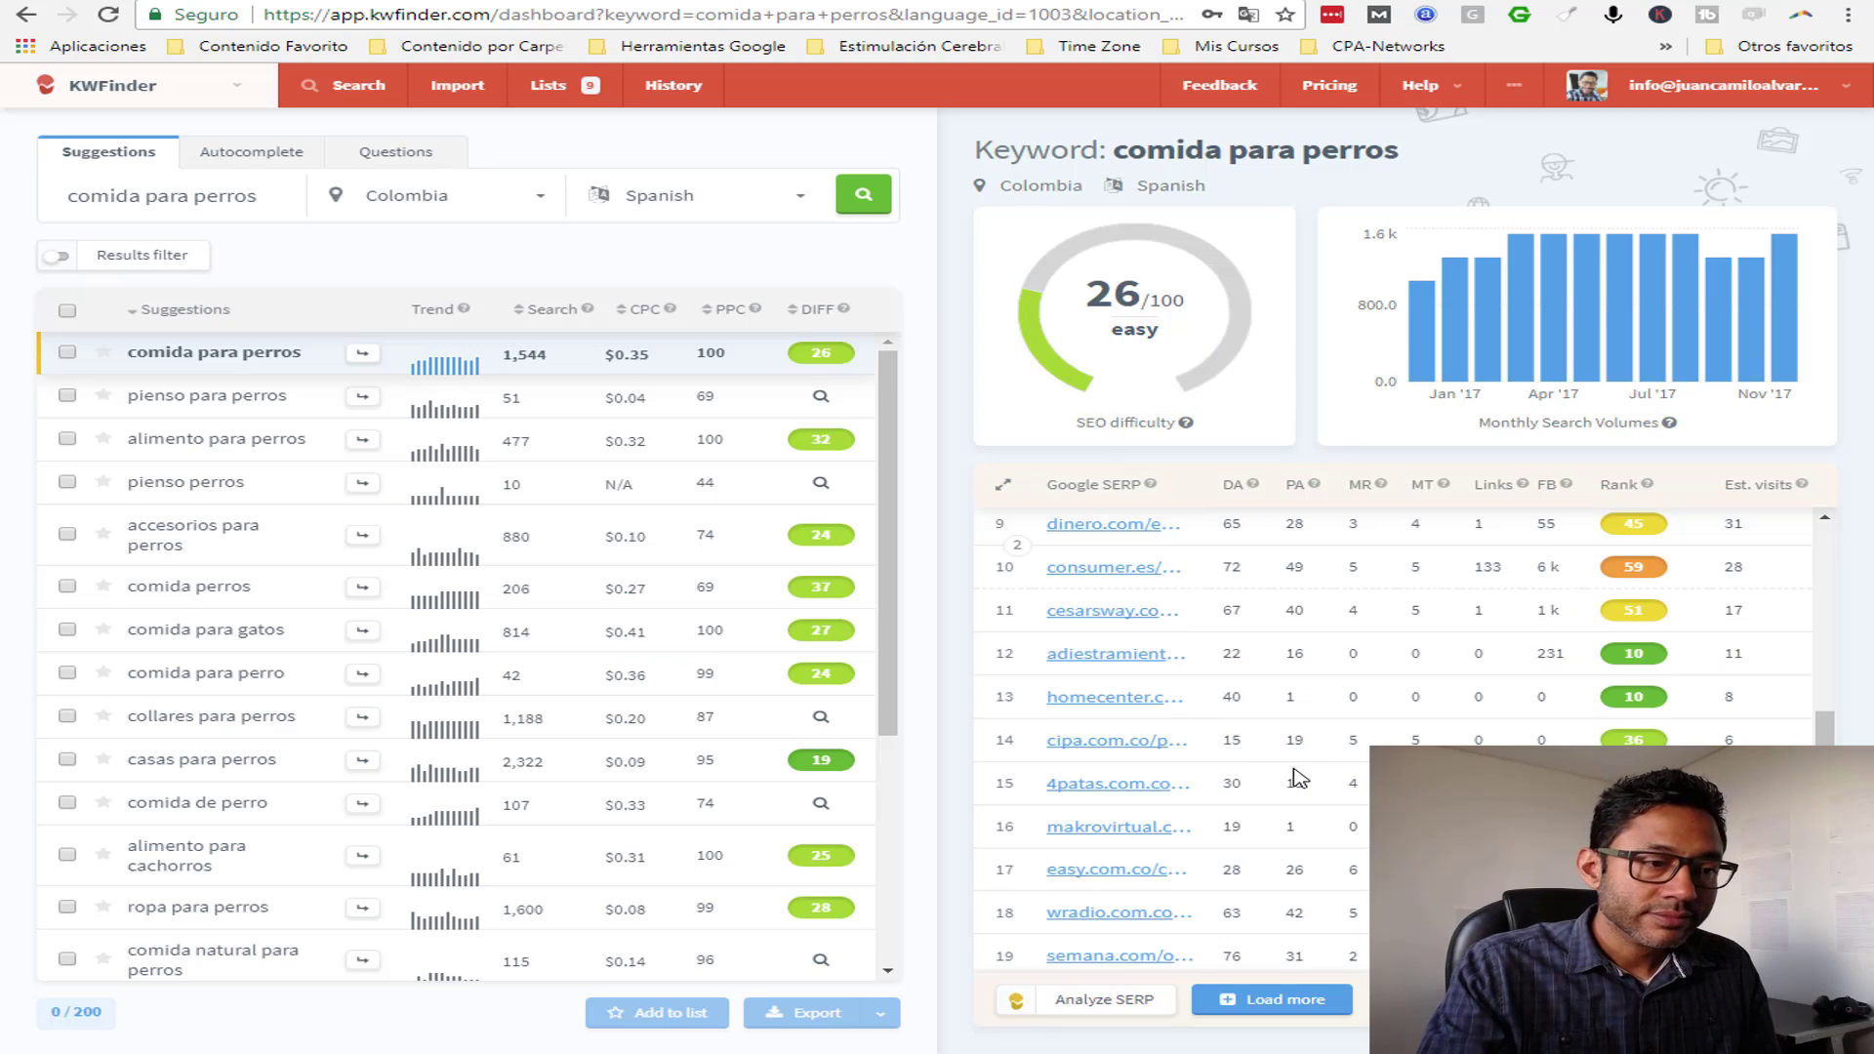
{"action": "left_click", "coordinate": [1271, 997]}
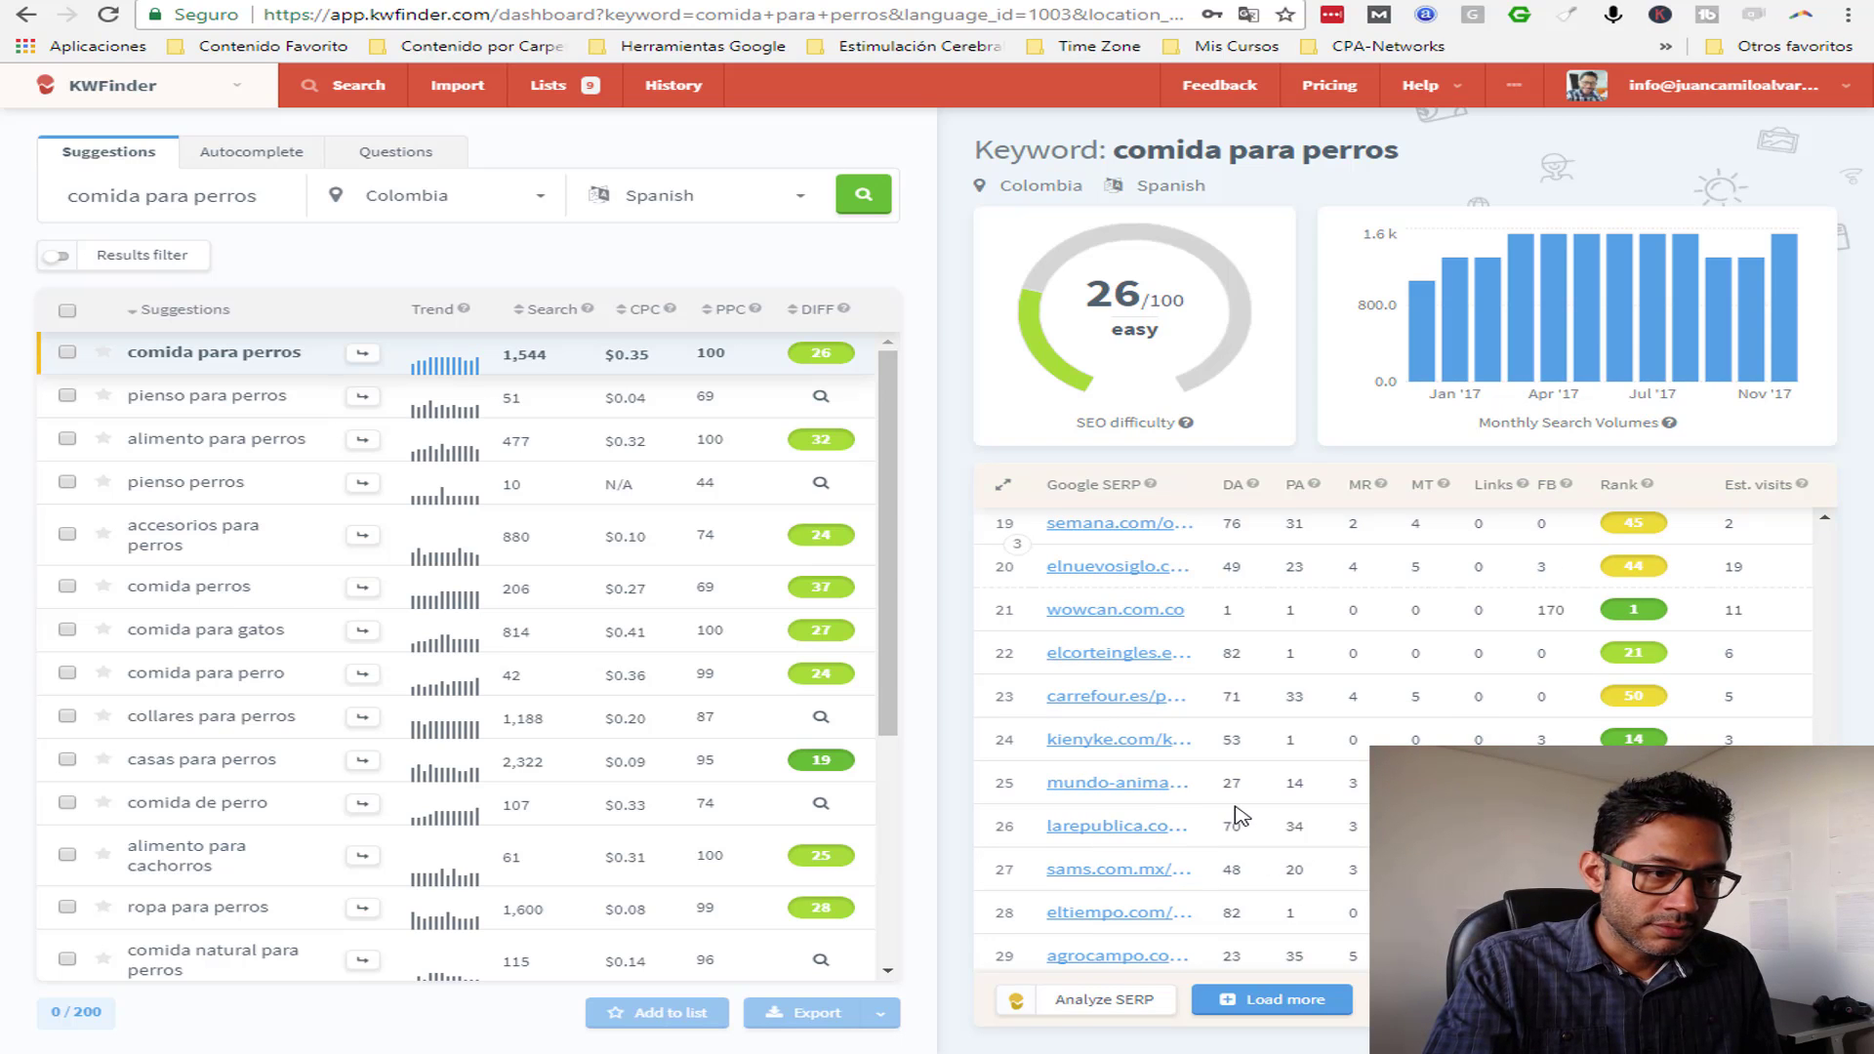
{"action": "scroll", "coordinate": [1248, 813], "scroll_direction": "up", "scroll_amount": 1}
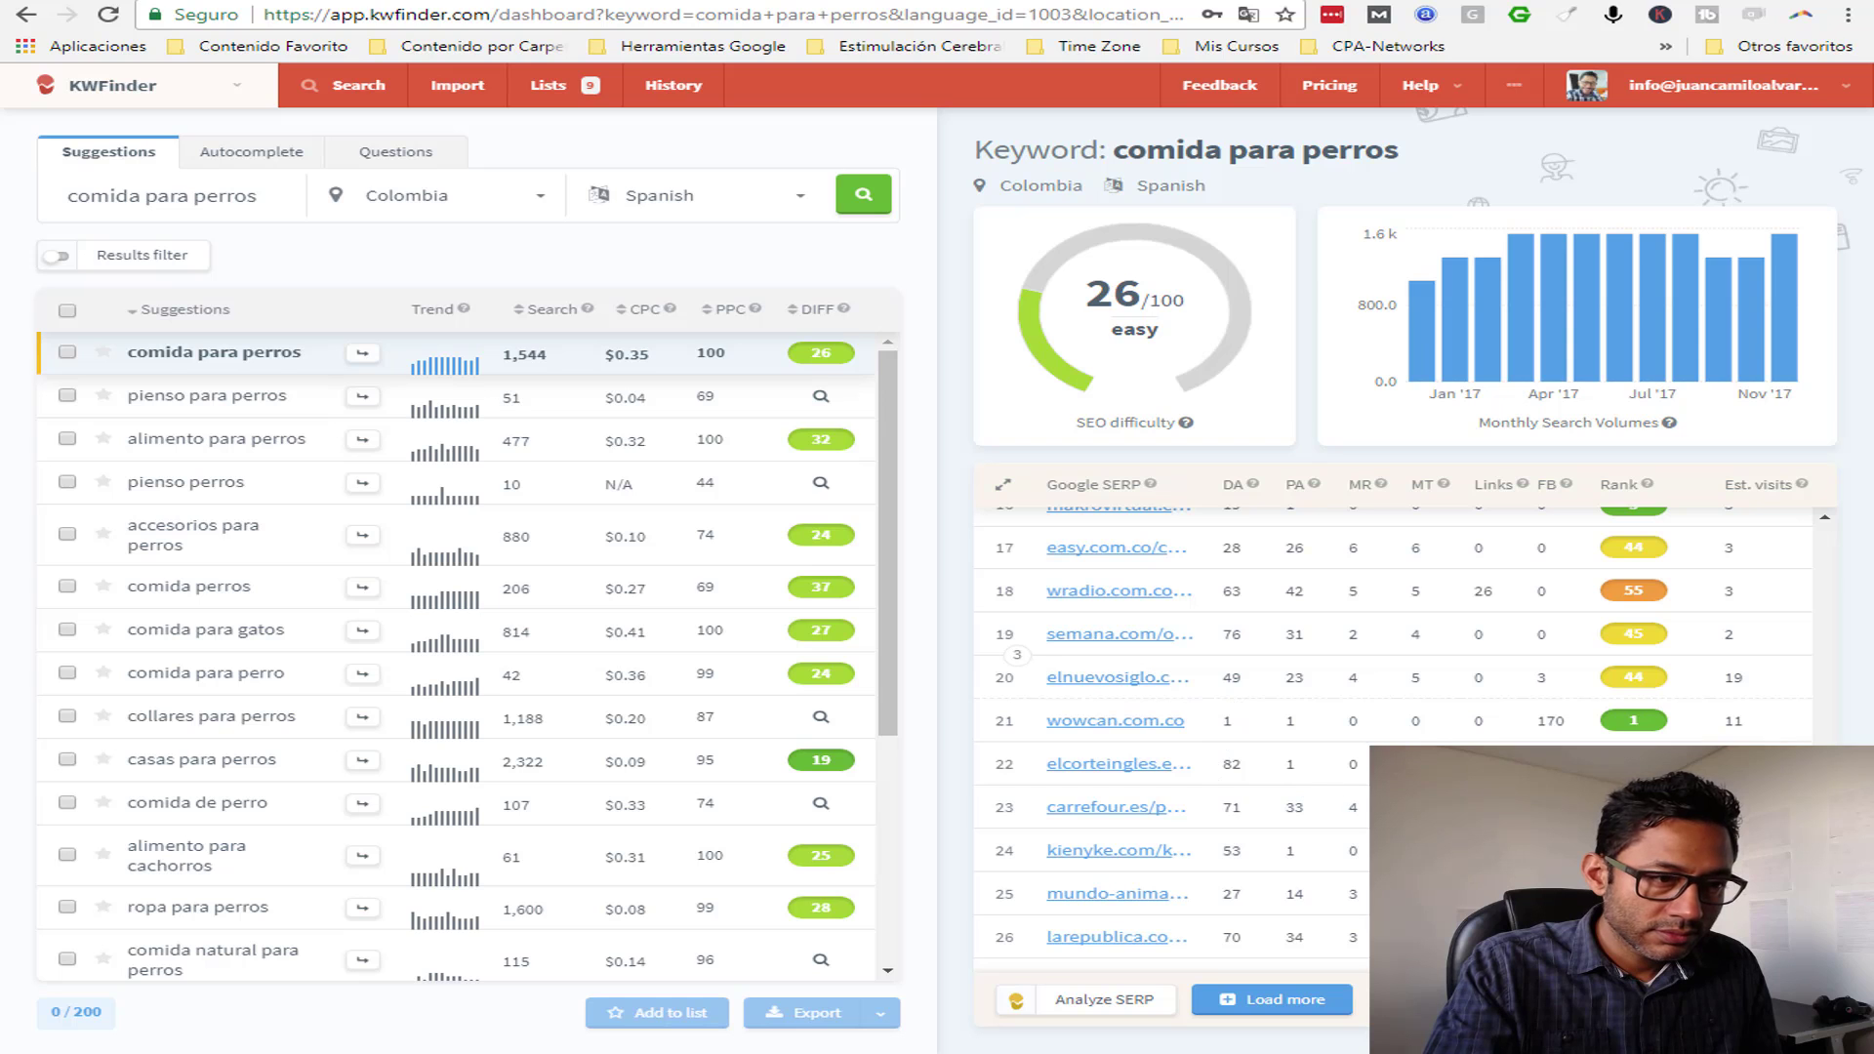
{"action": "scroll", "coordinate": [1231, 789], "scroll_direction": "down", "scroll_amount": 1}
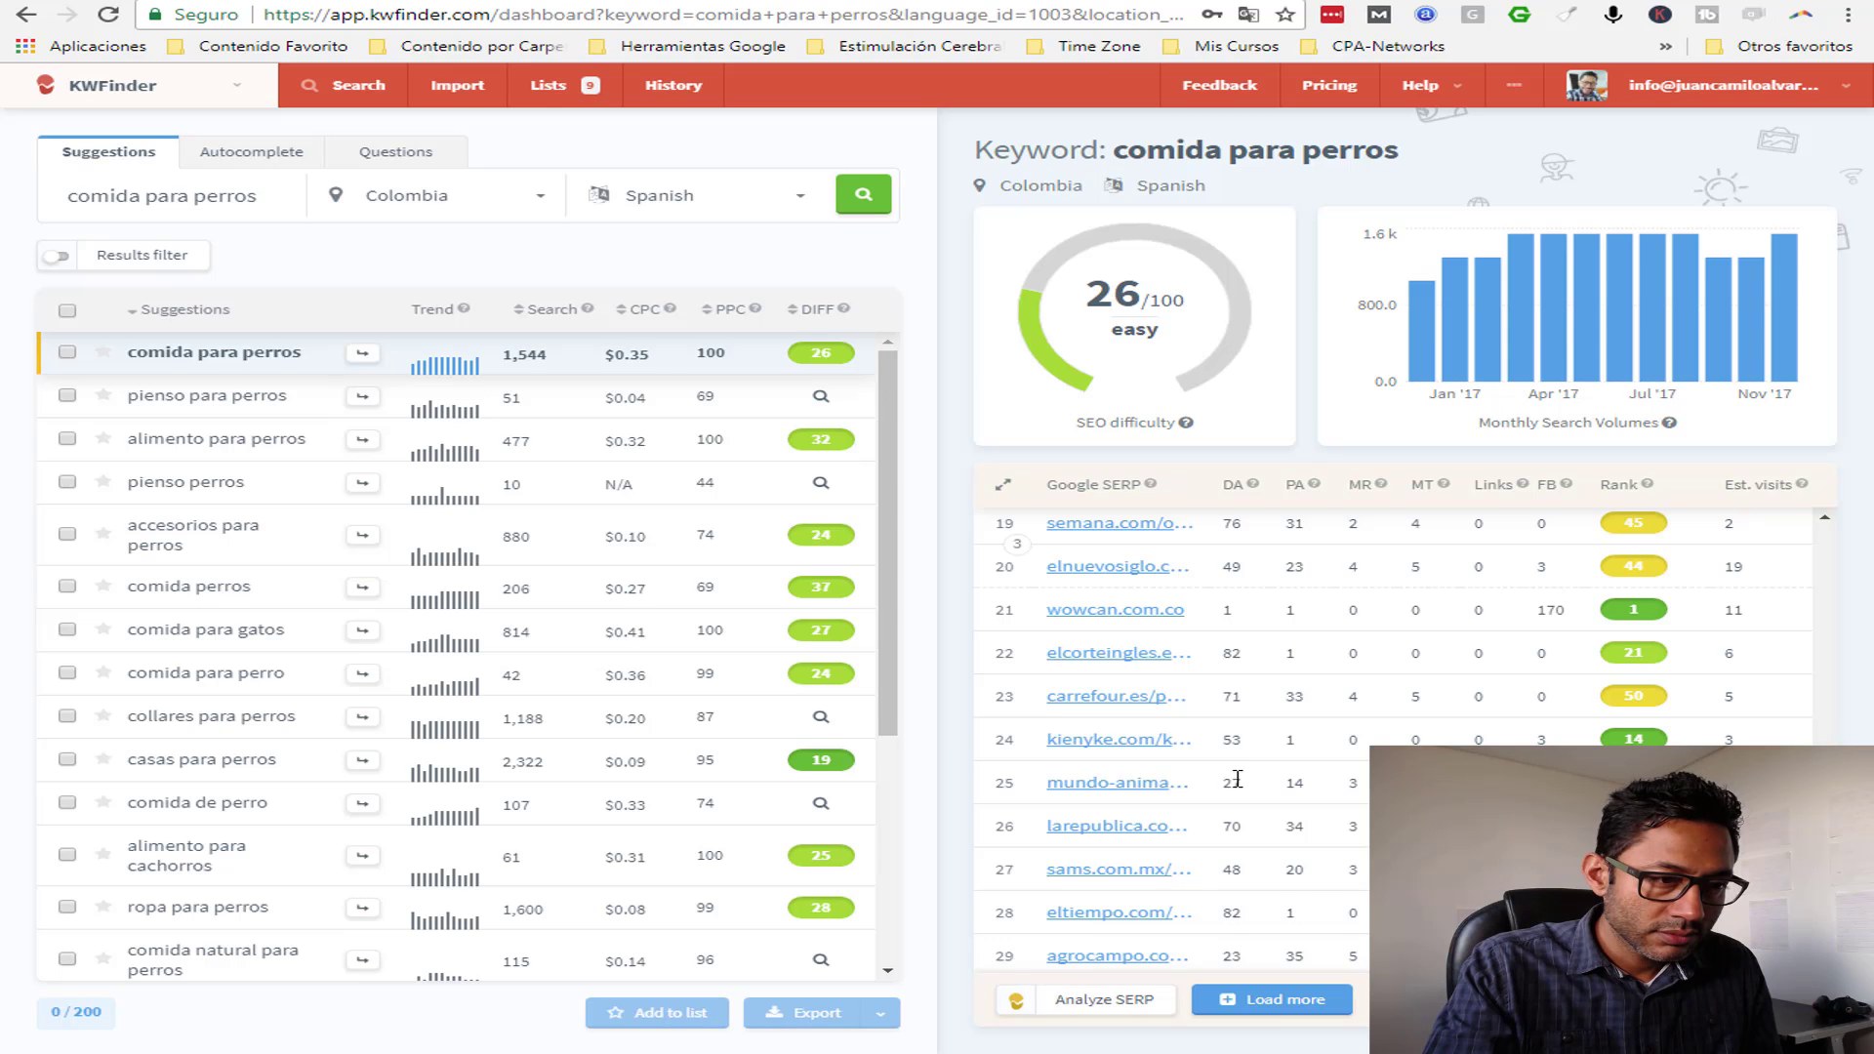
{"action": "left_click", "coordinate": [1294, 996]}
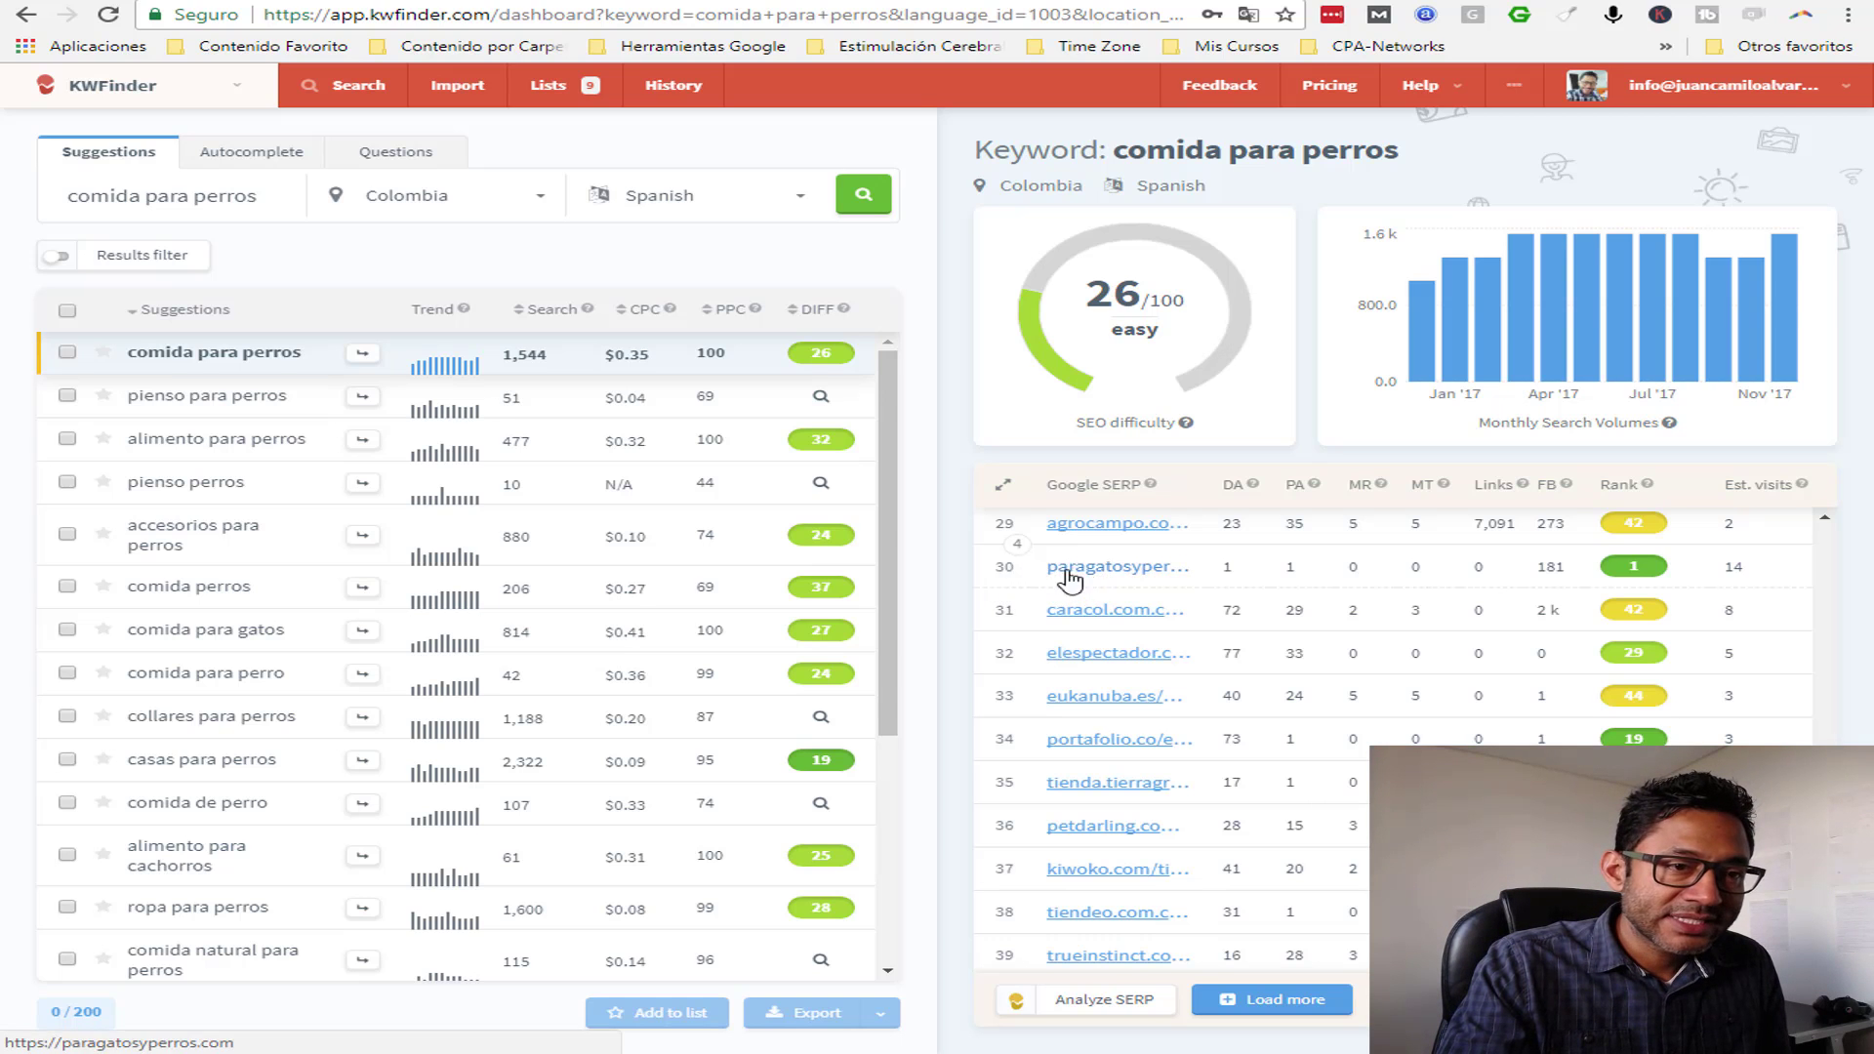
{"action": "double_click", "coordinate": [1000, 566]}
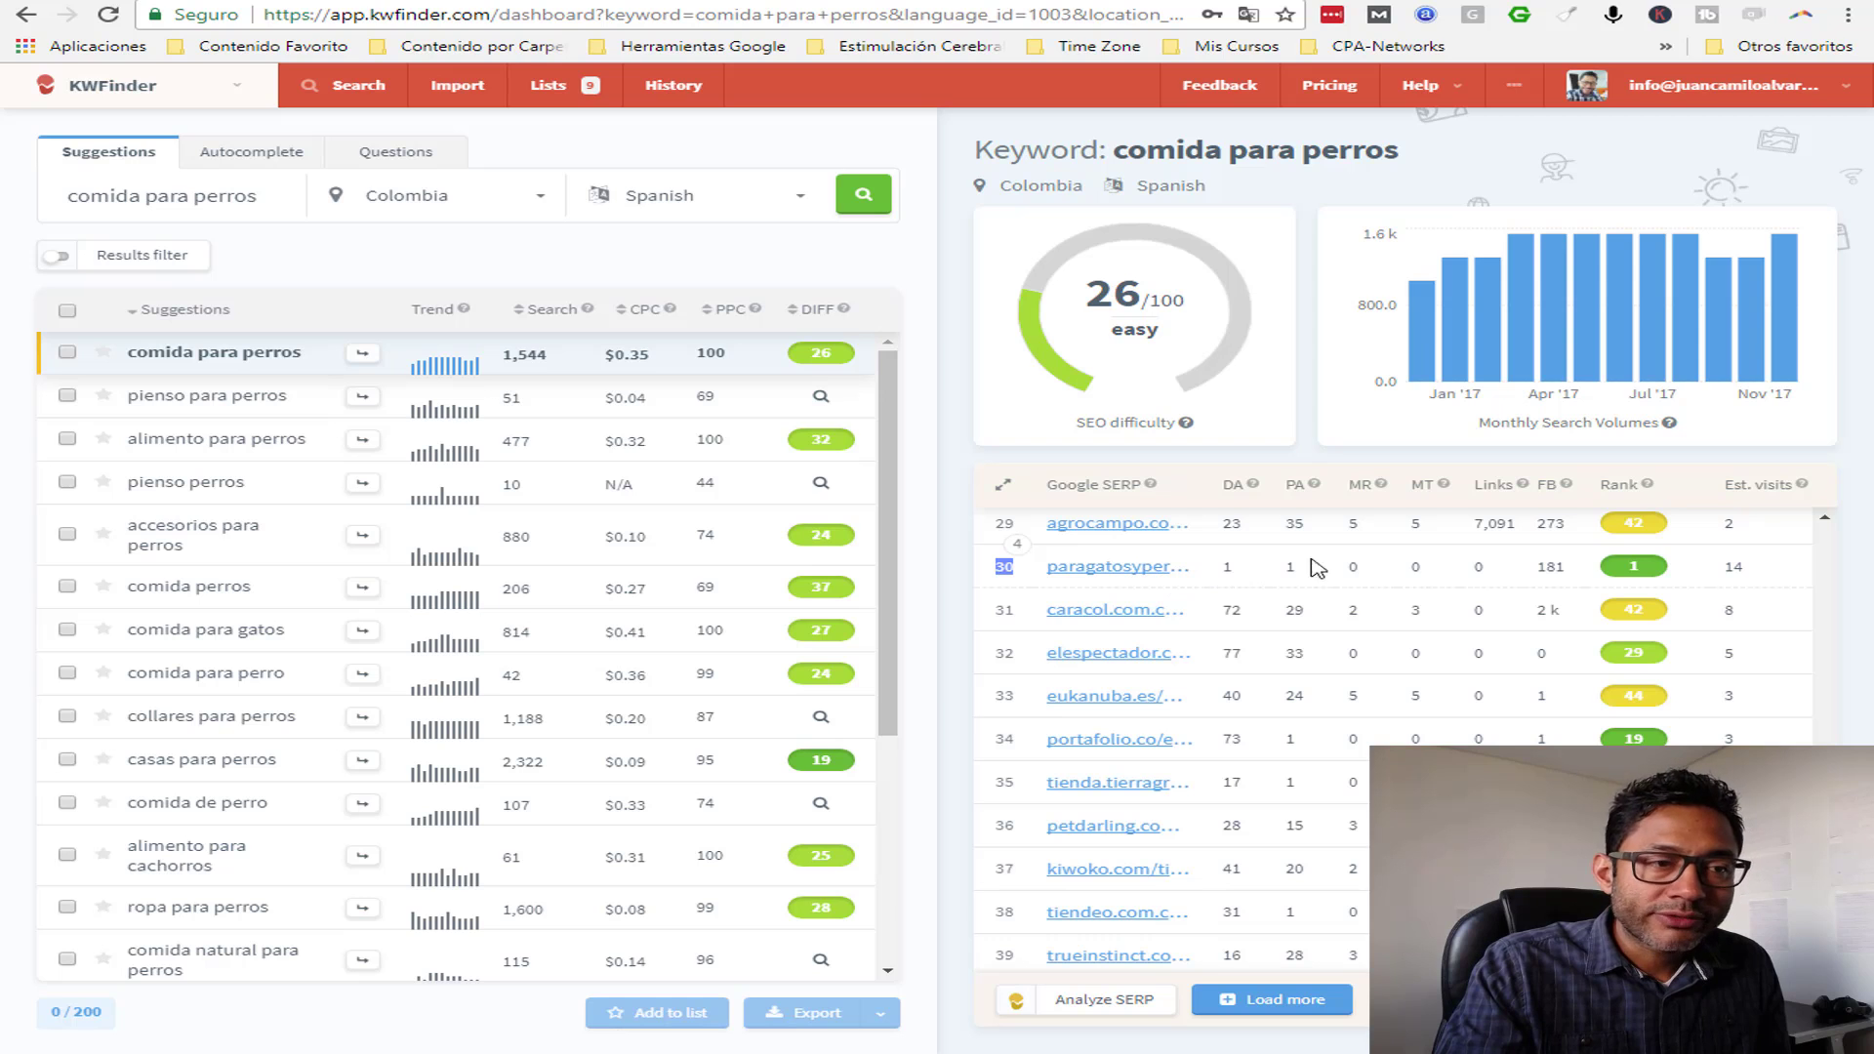
{"action": "left_click_drag", "start_coordinate": [1726, 566], "coordinate": [1751, 568]}
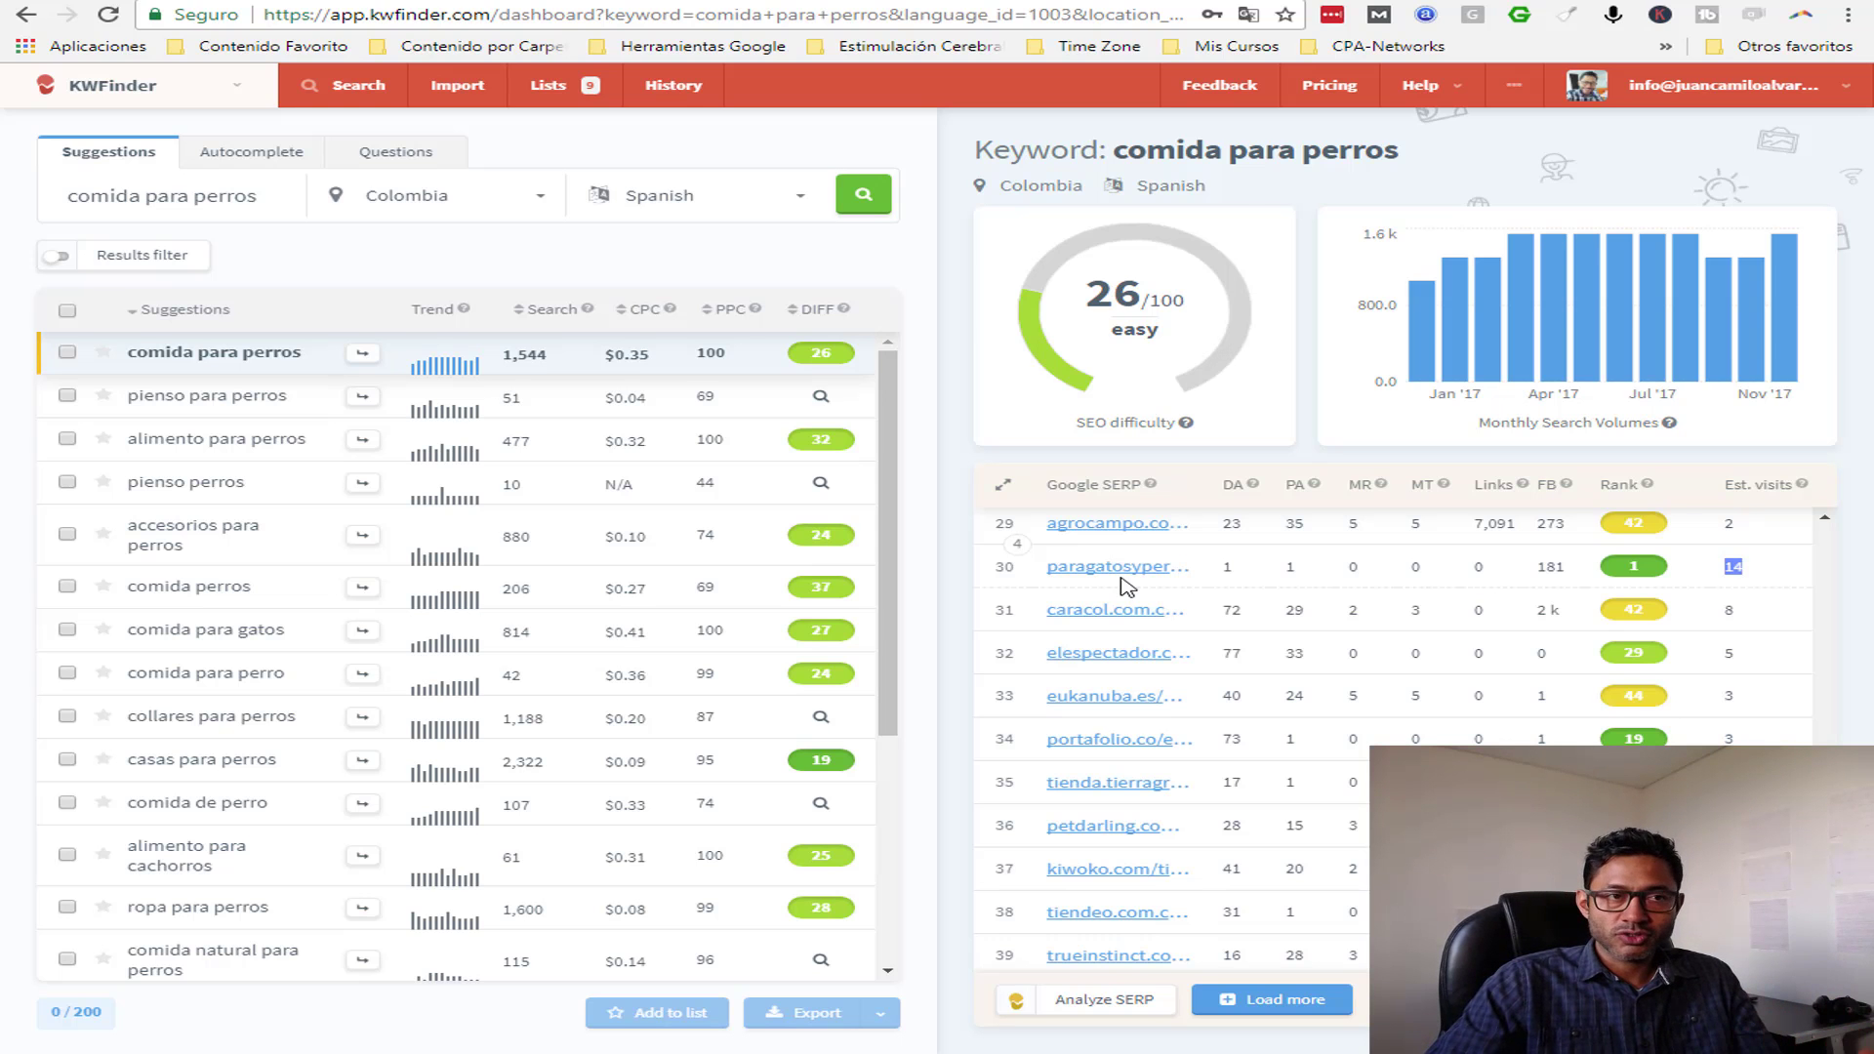
- Switch to the SERPLab rank checker, review the ranking results for tienda.lacasadelgranjero.com, and highlight the page's web address
{"action": "key", "text": "ctrl+Tab"}
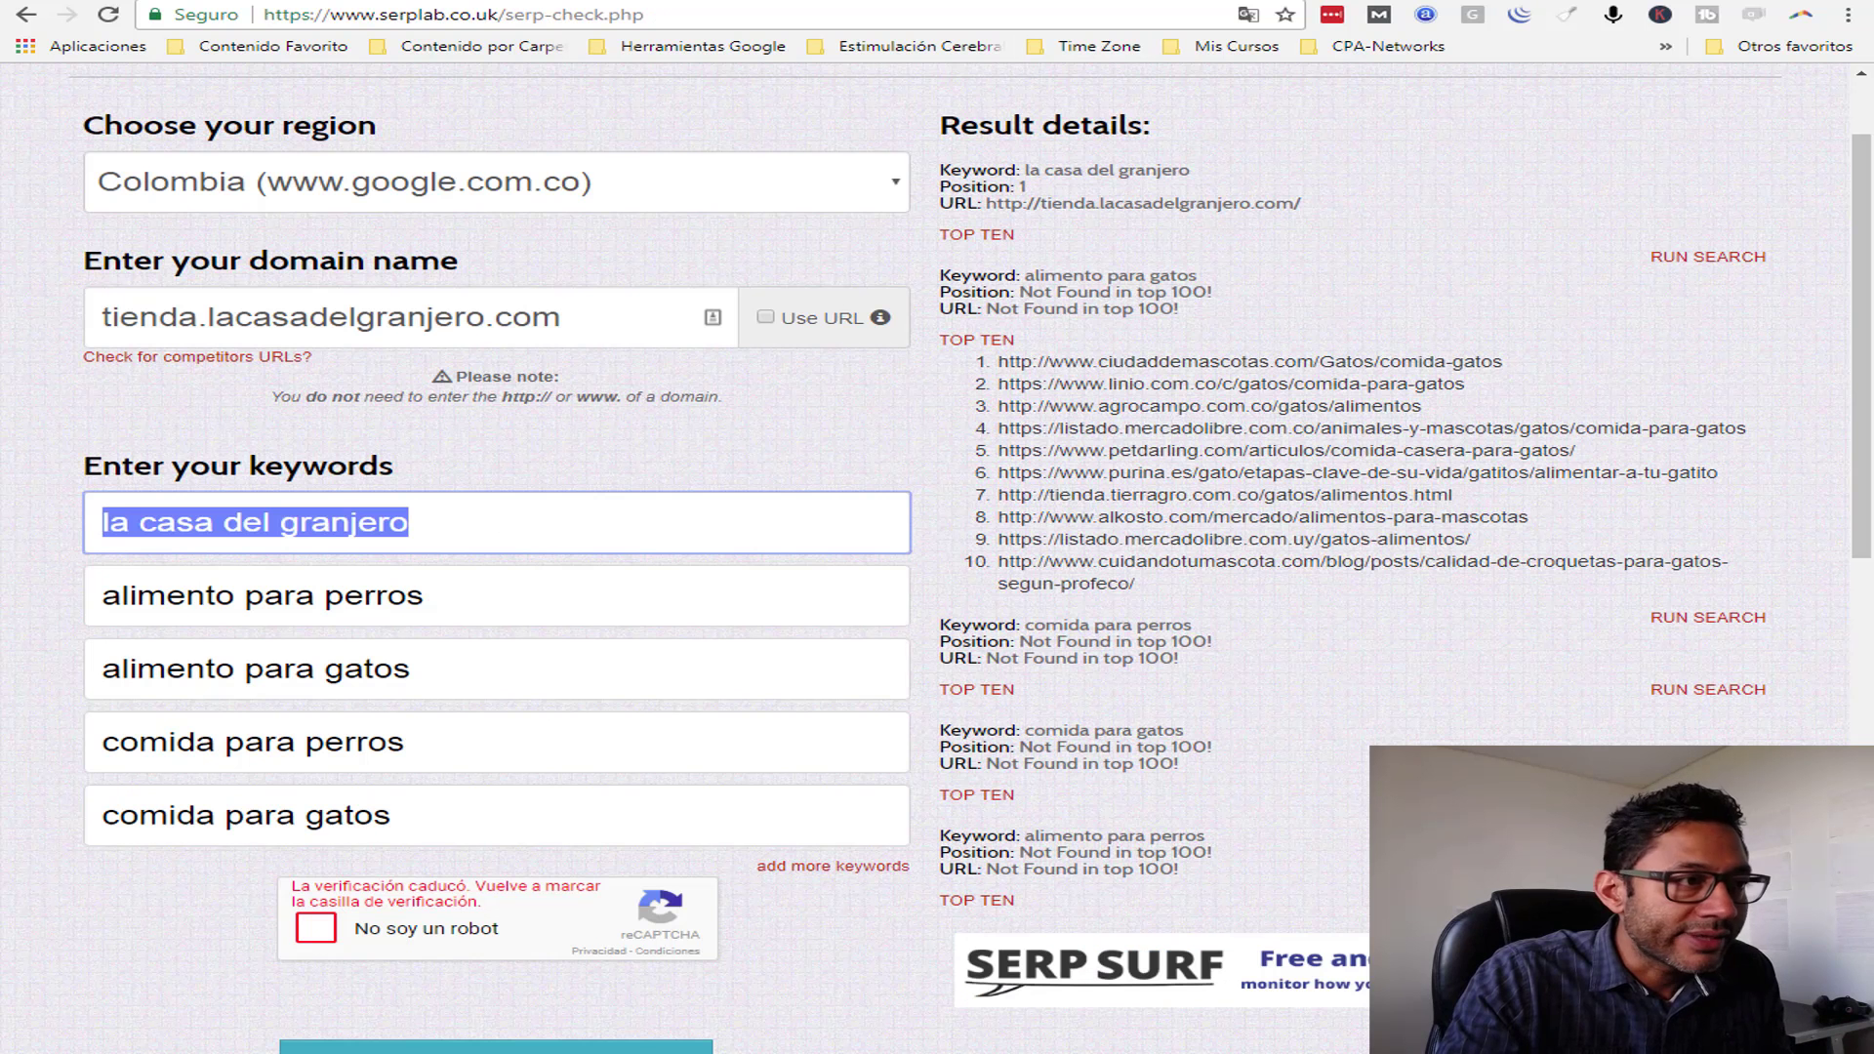
{"action": "left_click", "coordinate": [556, 514]}
{"action": "scroll", "coordinate": [576, 516], "scroll_direction": "up", "scroll_amount": 2}
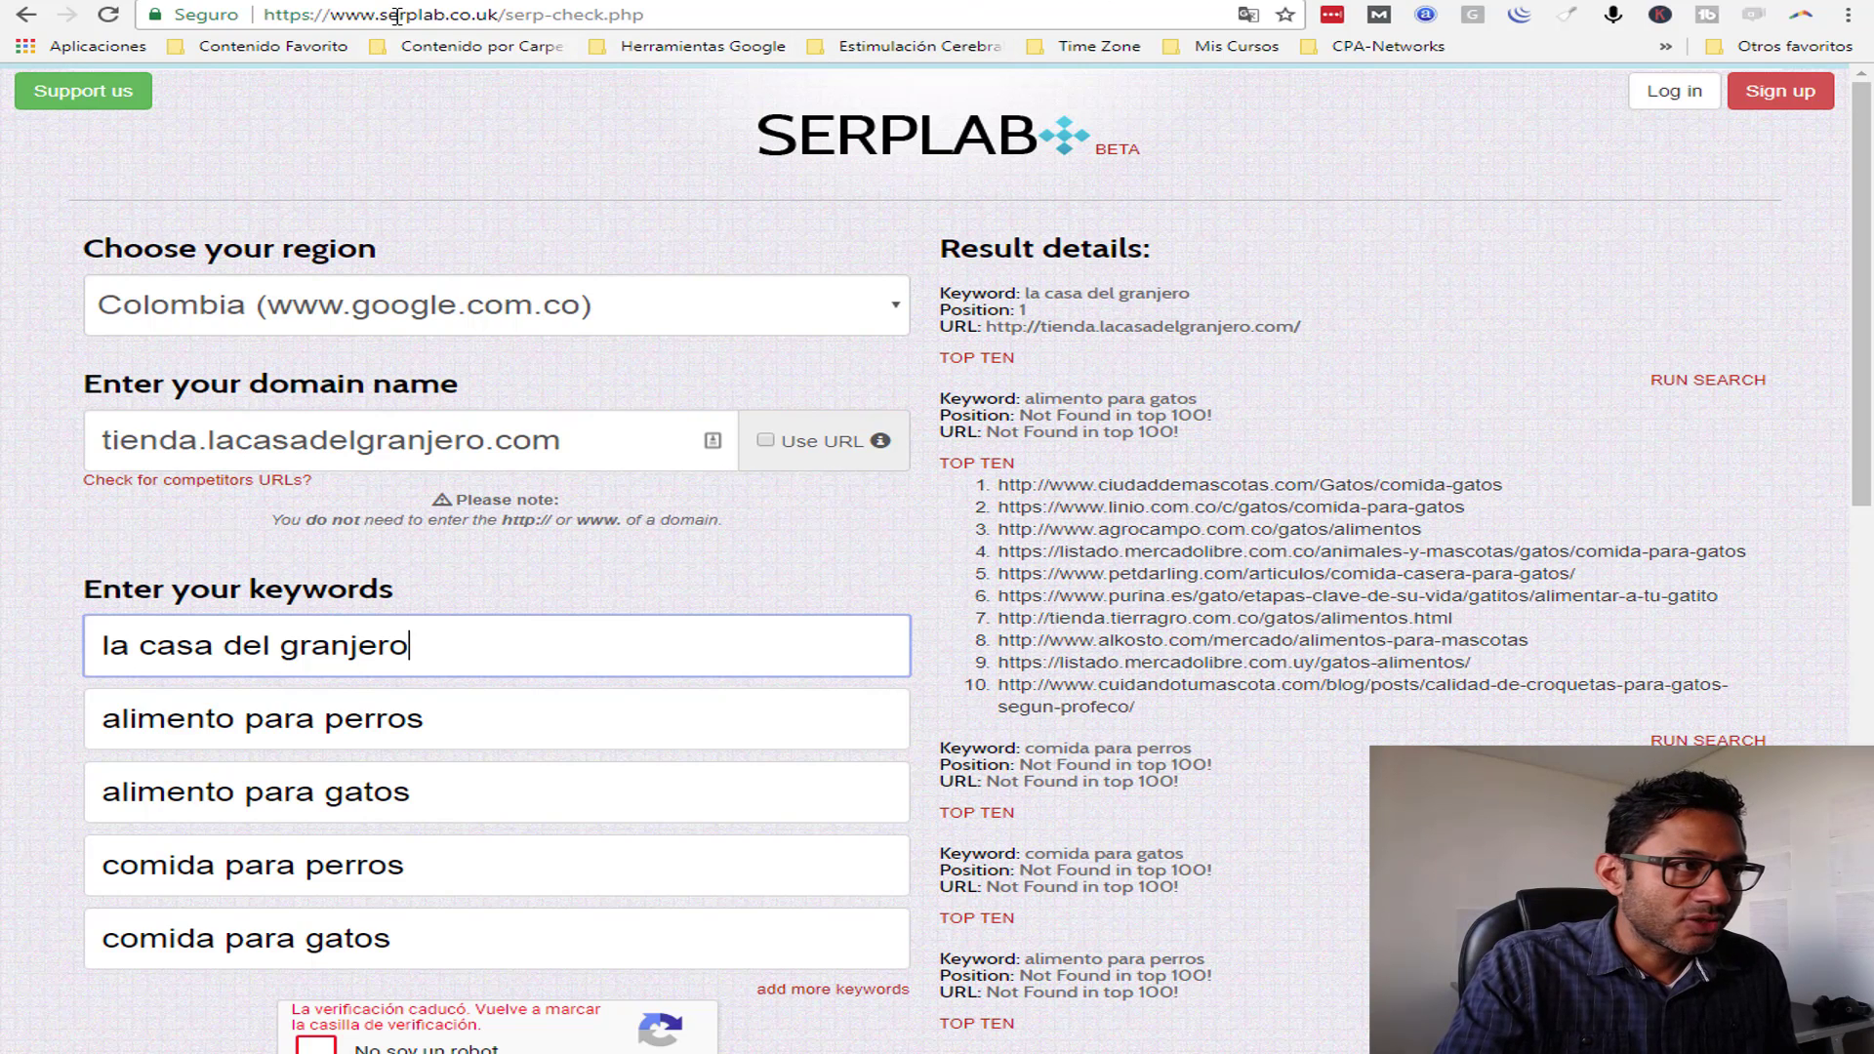
{"action": "left_click", "coordinate": [448, 14]}
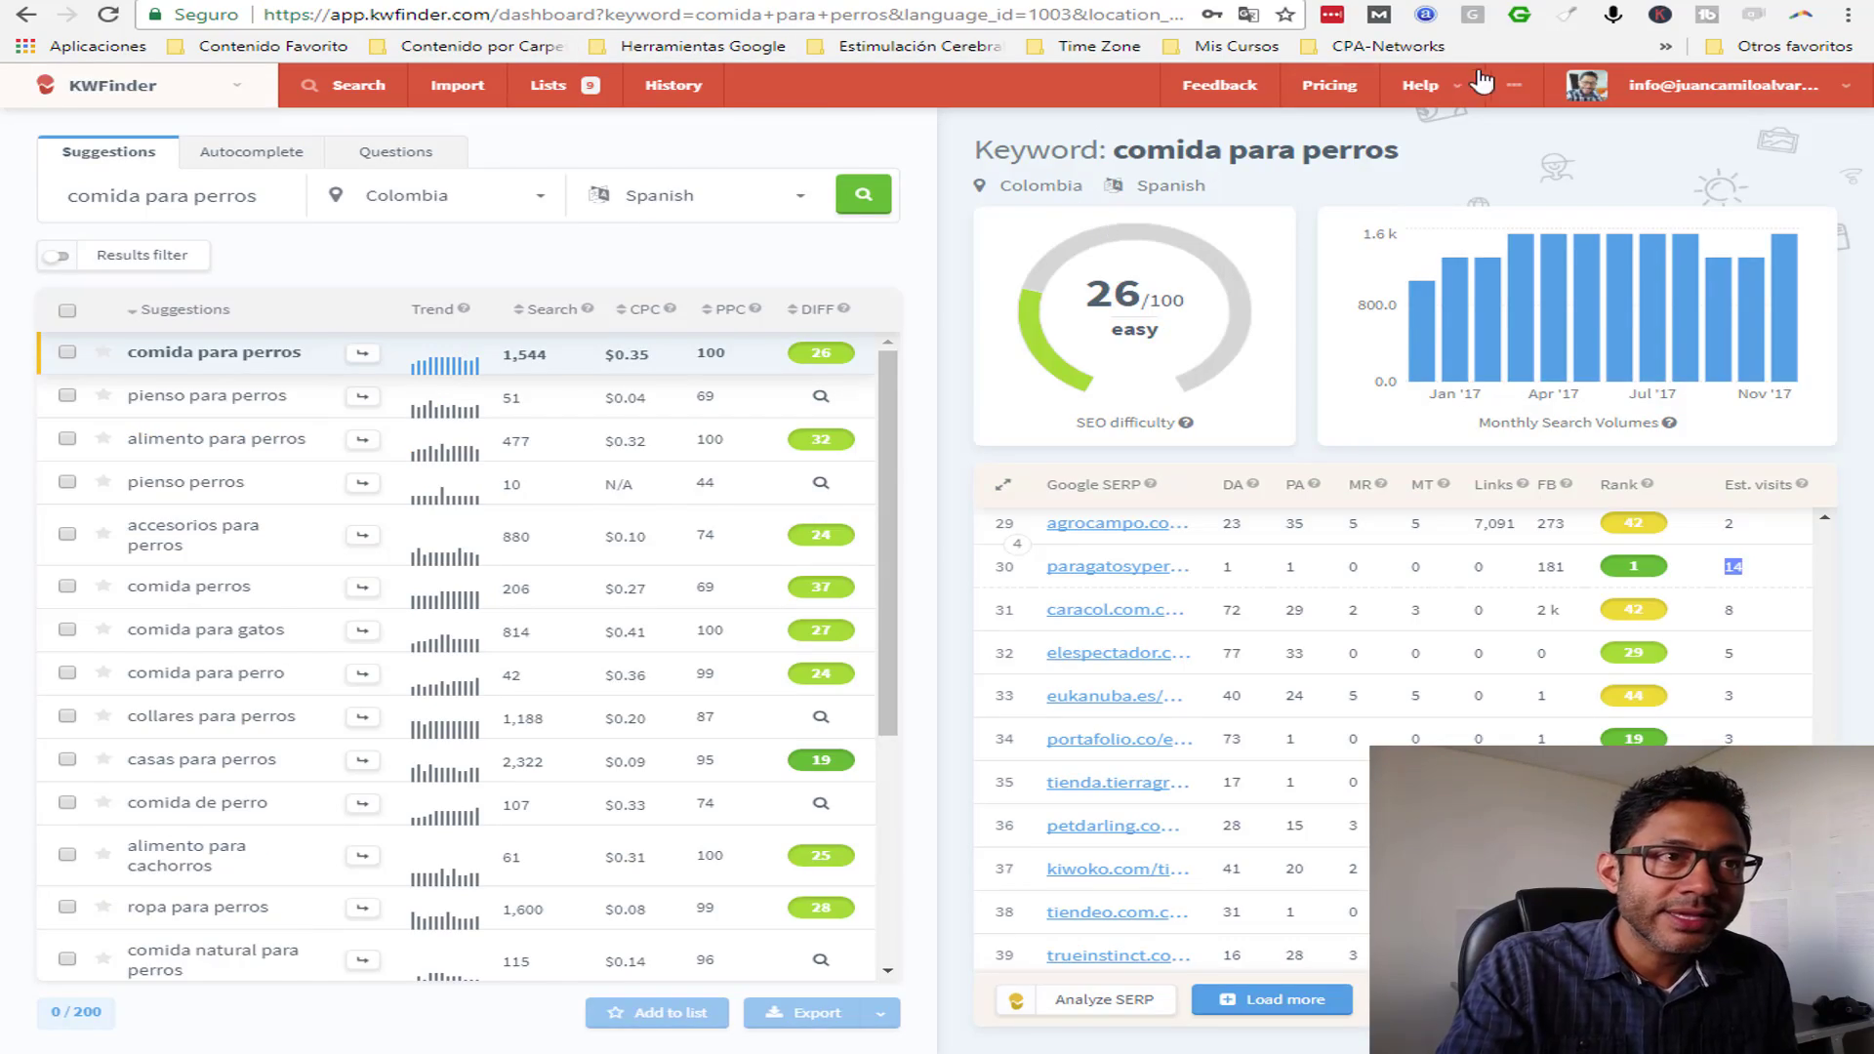
- Switch to the Google results for "comida para perros" and highlight the search query above the Shopping ads
{"action": "left_click", "coordinate": [1222, 2]}
{"action": "scroll", "coordinate": [1213, 175], "scroll_direction": "up", "scroll_amount": 10}
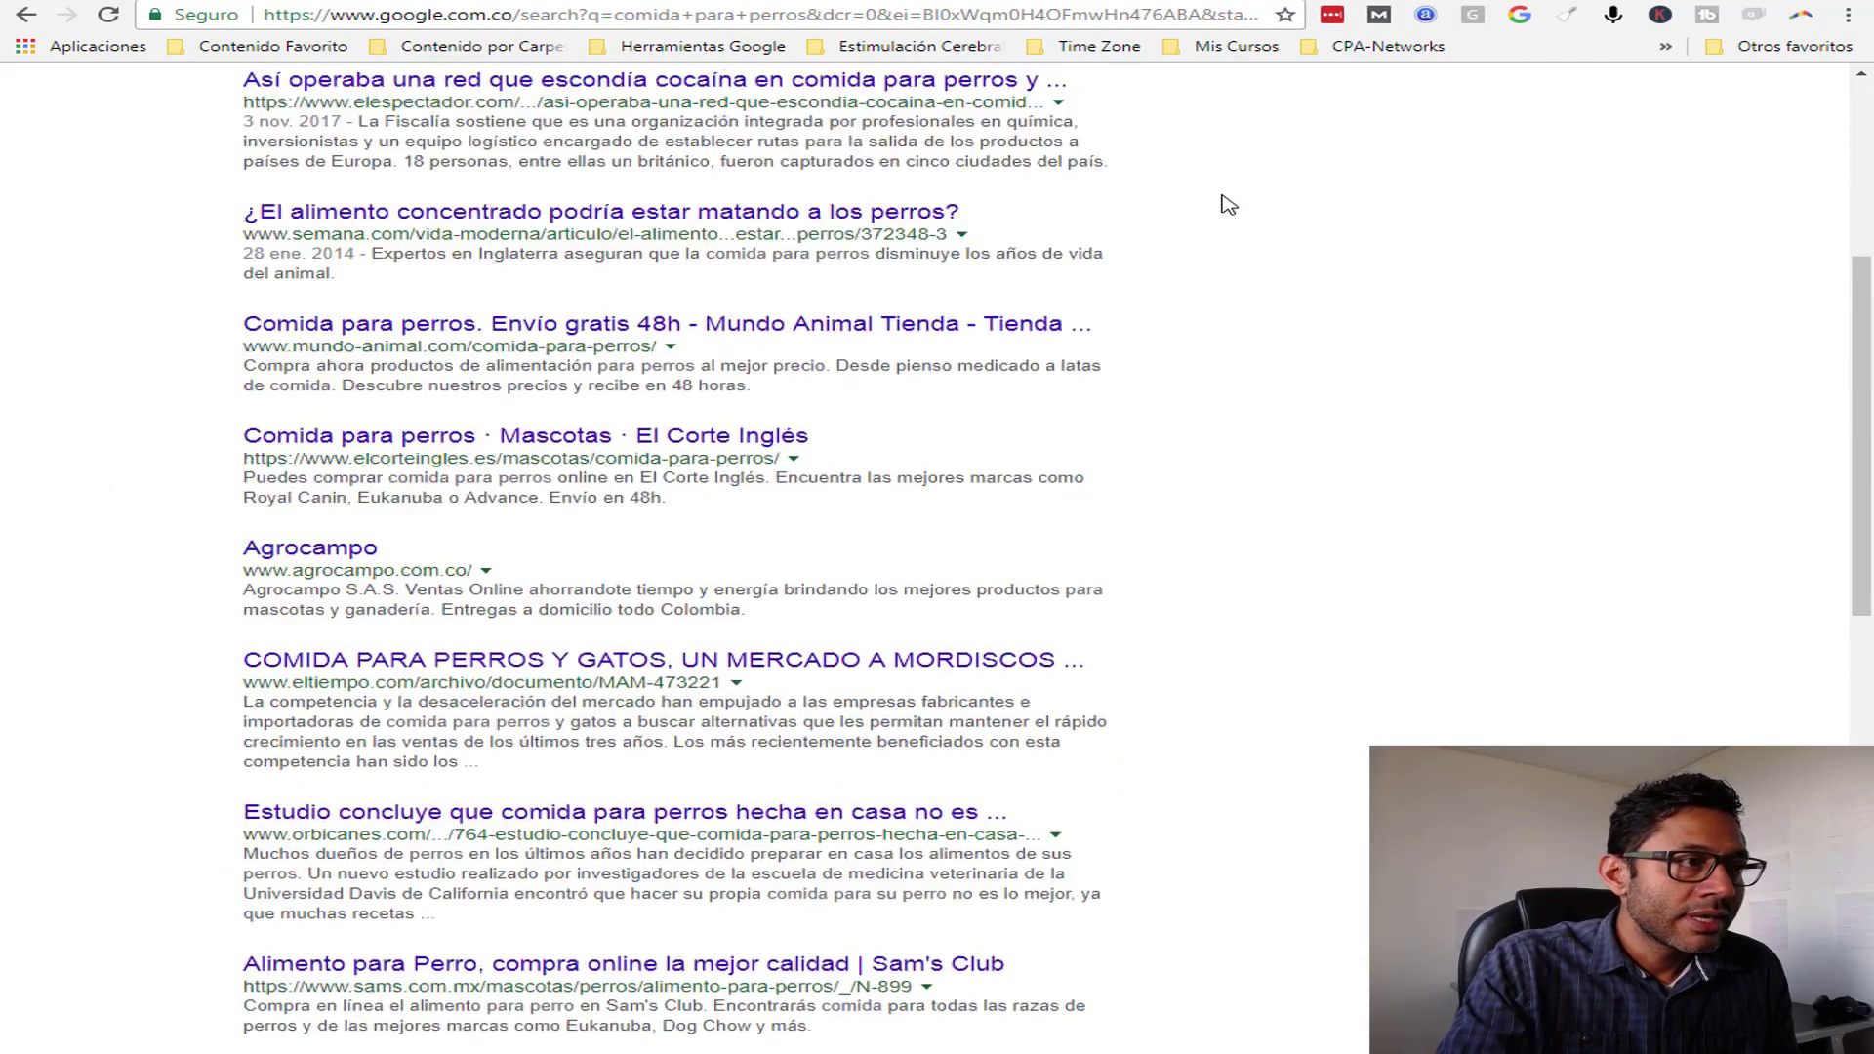
{"action": "left_click", "coordinate": [509, 99]}
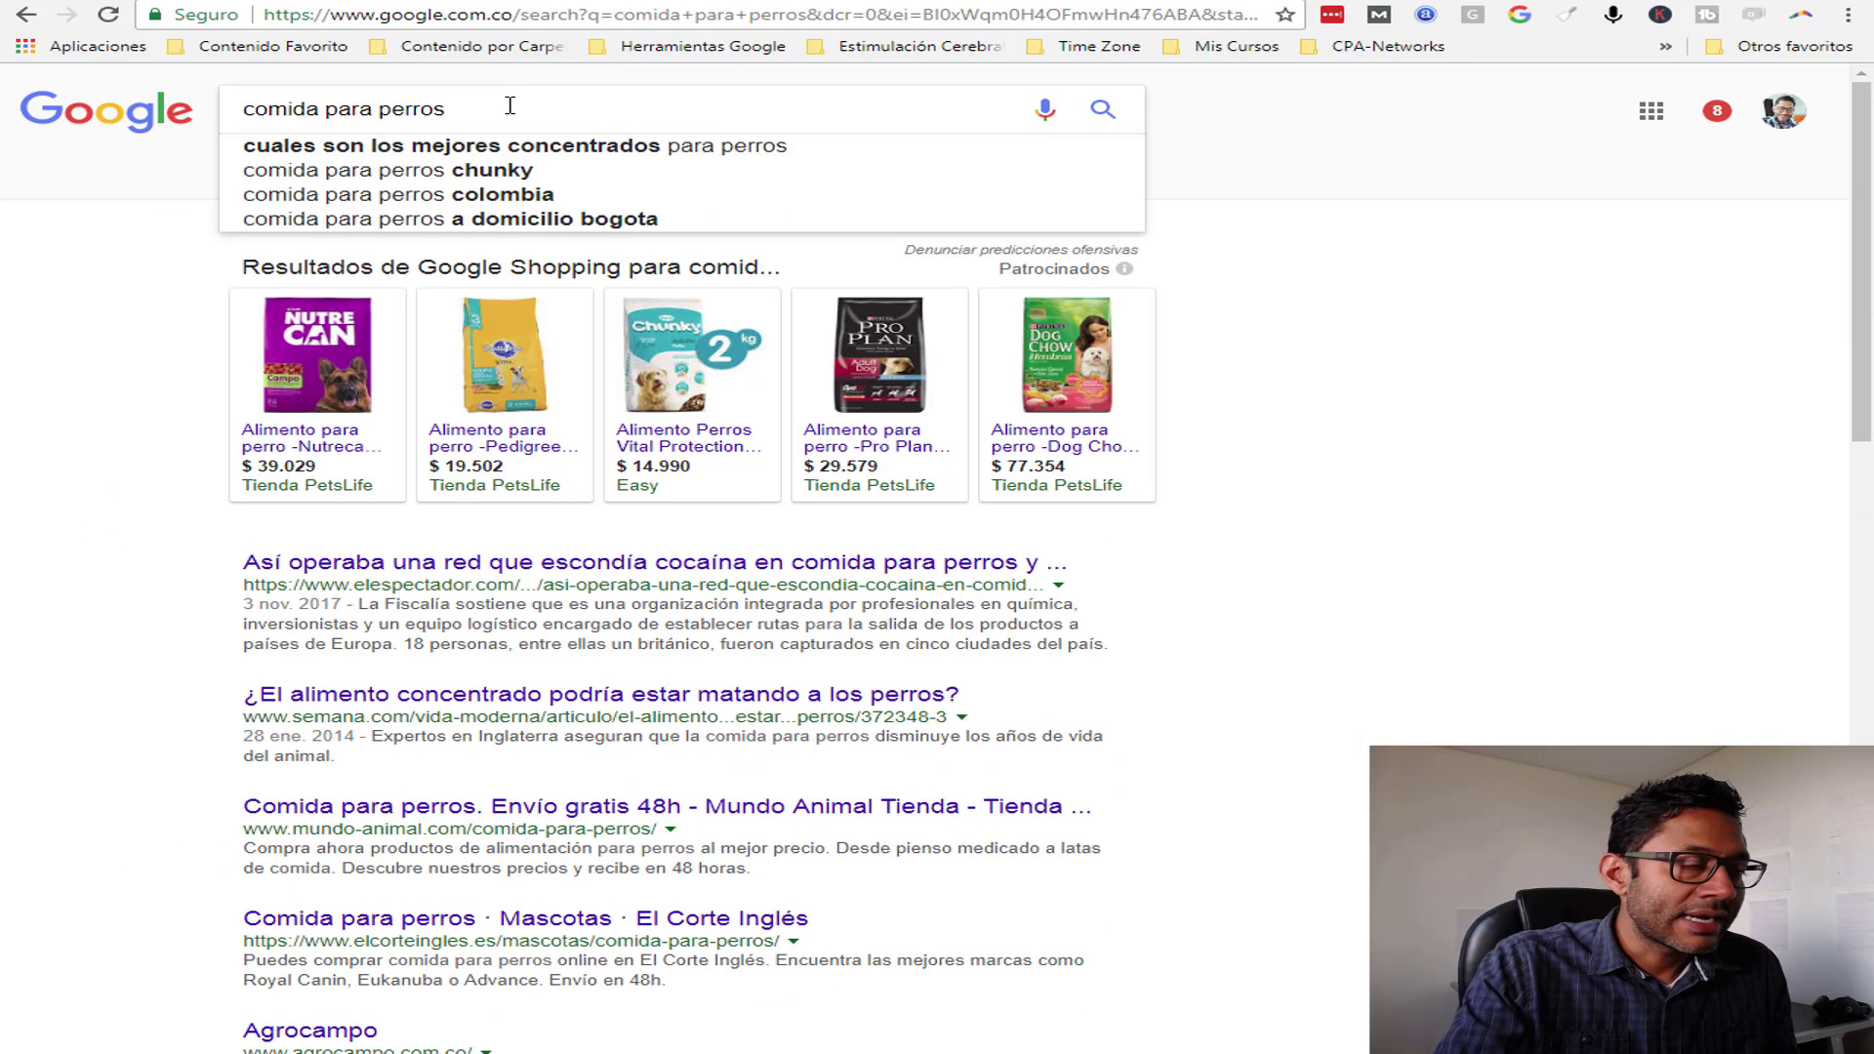
{"action": "triple_click", "coordinate": [509, 106]}
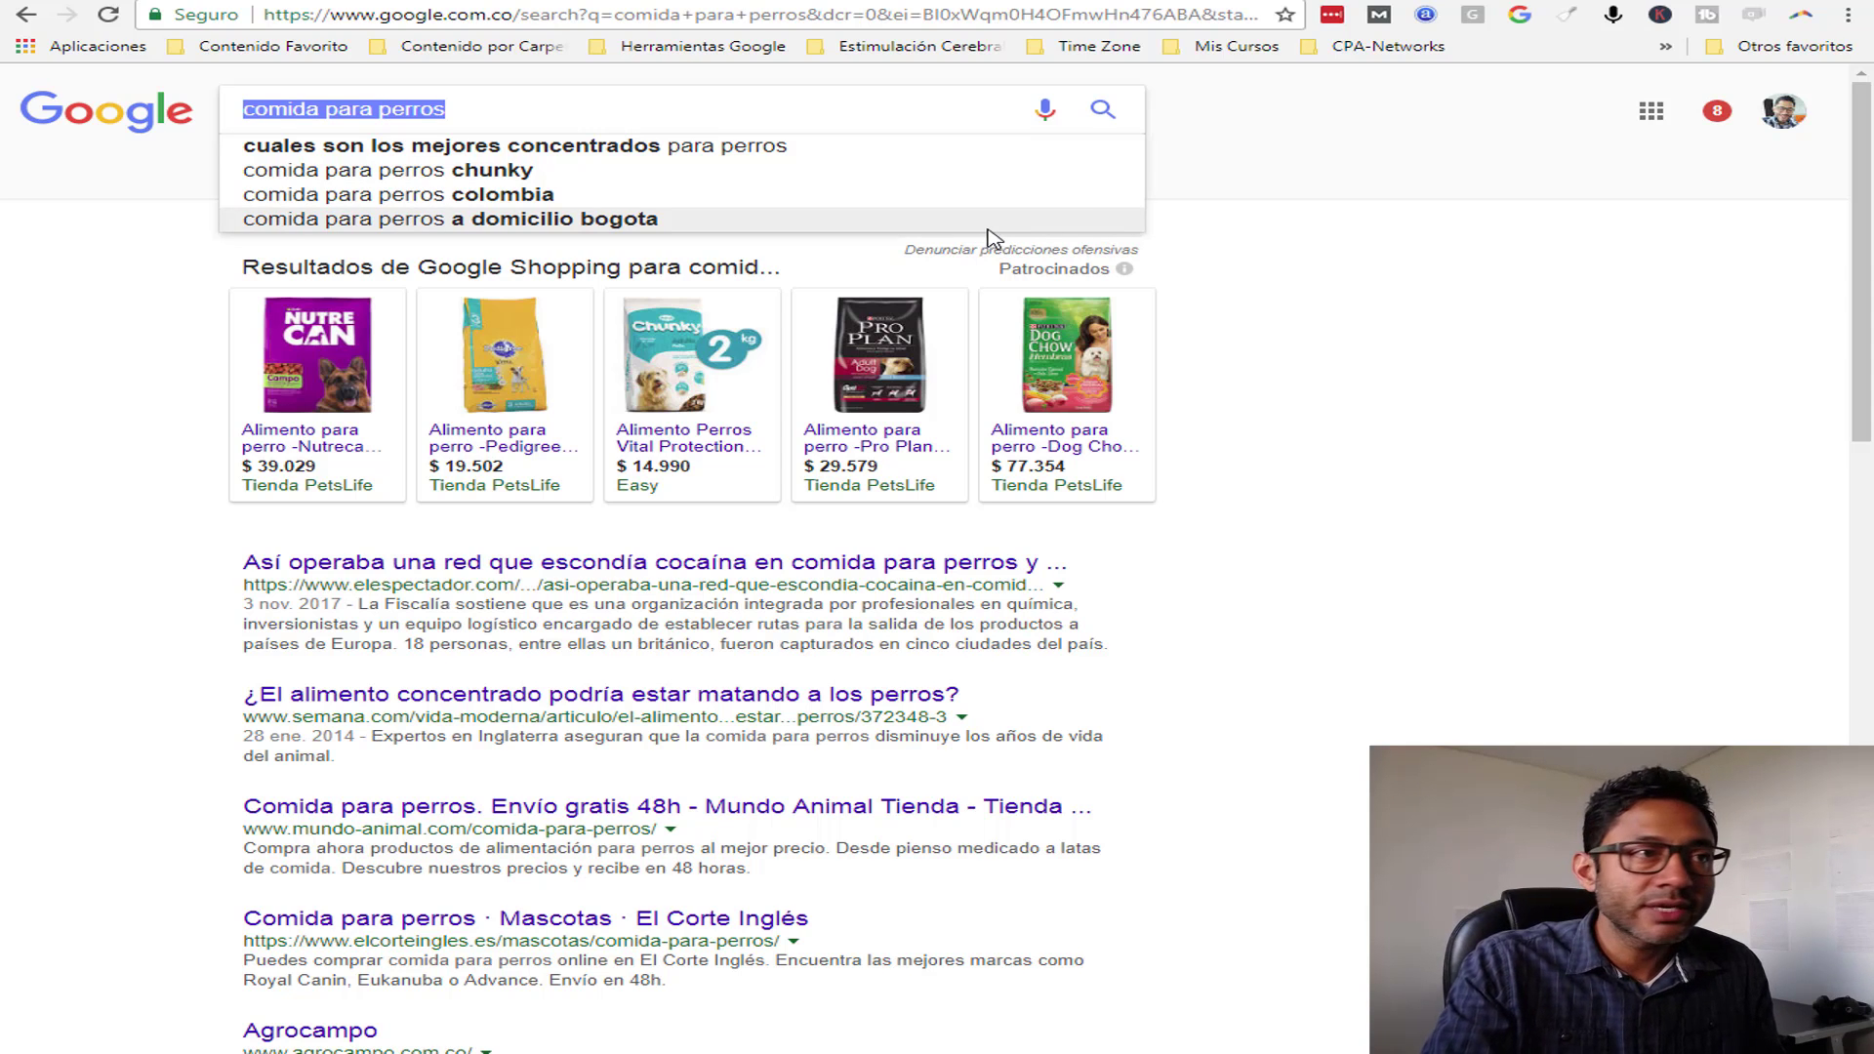
- Revisit the SERPLab ranking results, and look over the lacasadelgranjero.com home page
{"action": "key", "text": "ctrl+Tab"}
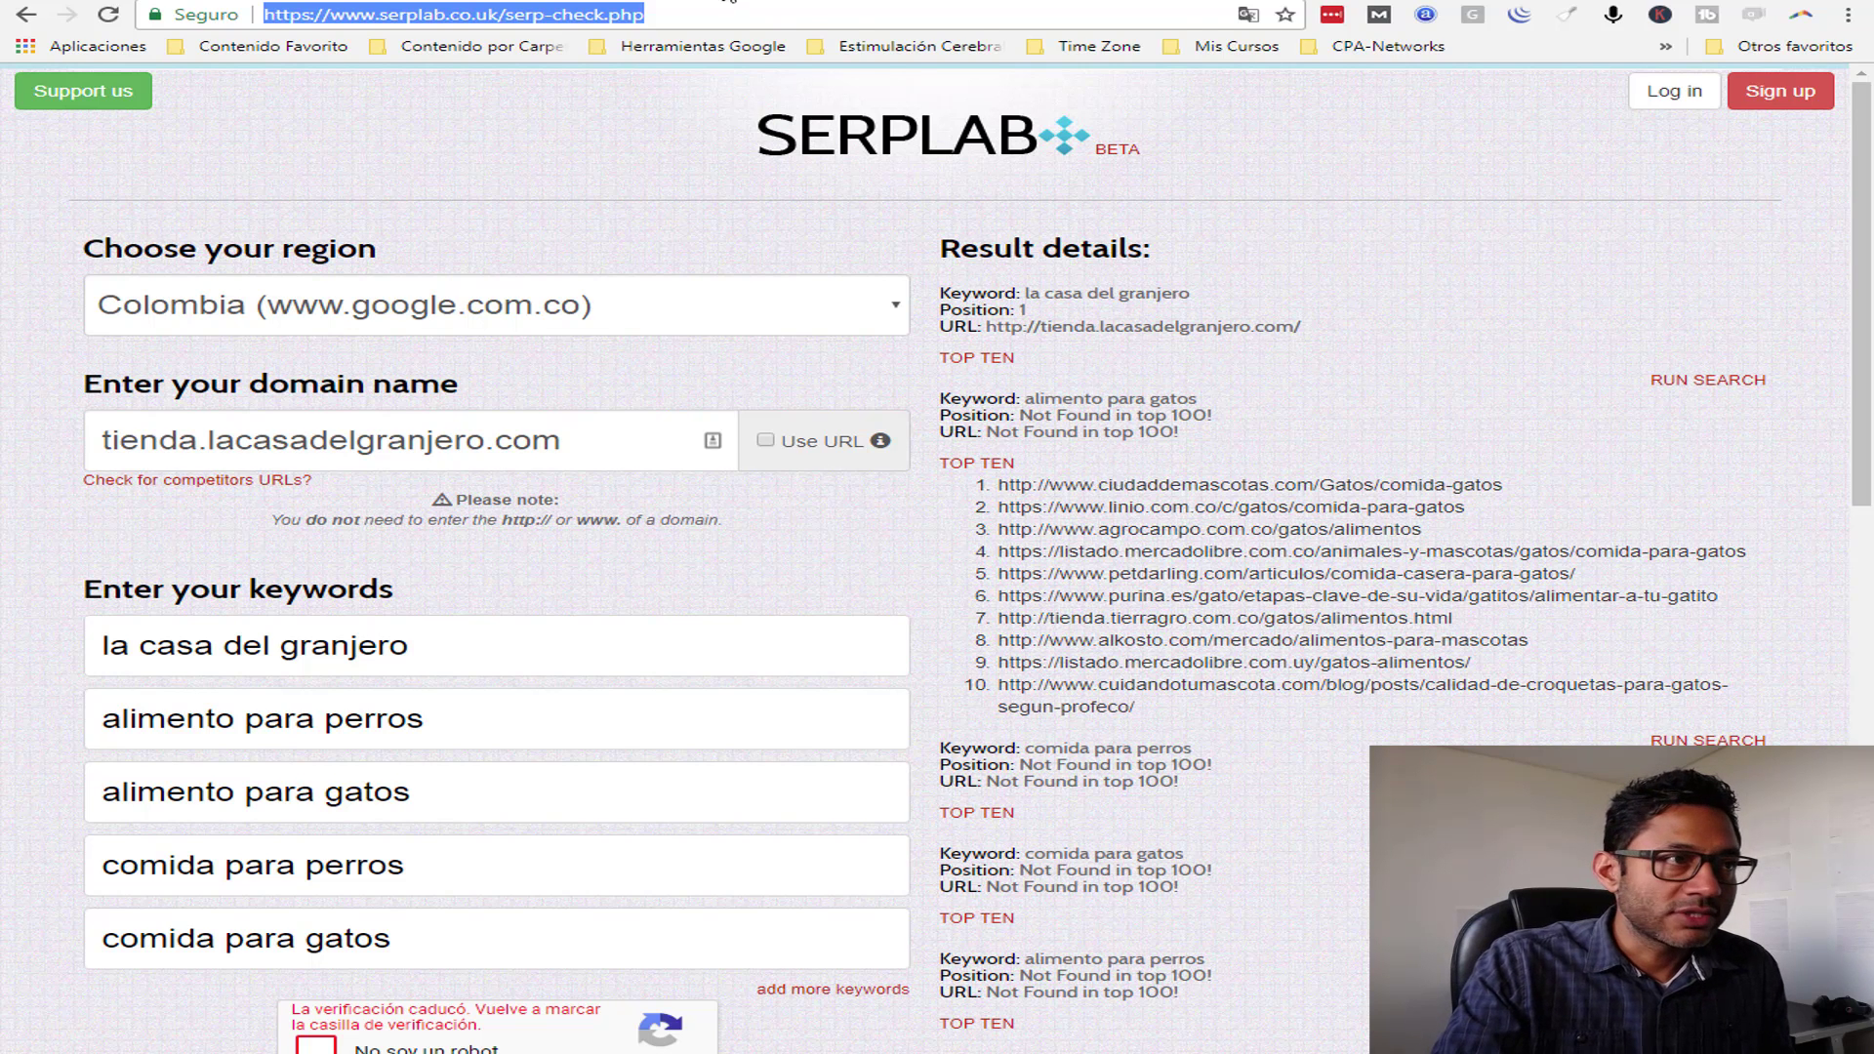
{"action": "left_click", "coordinate": [558, 2]}
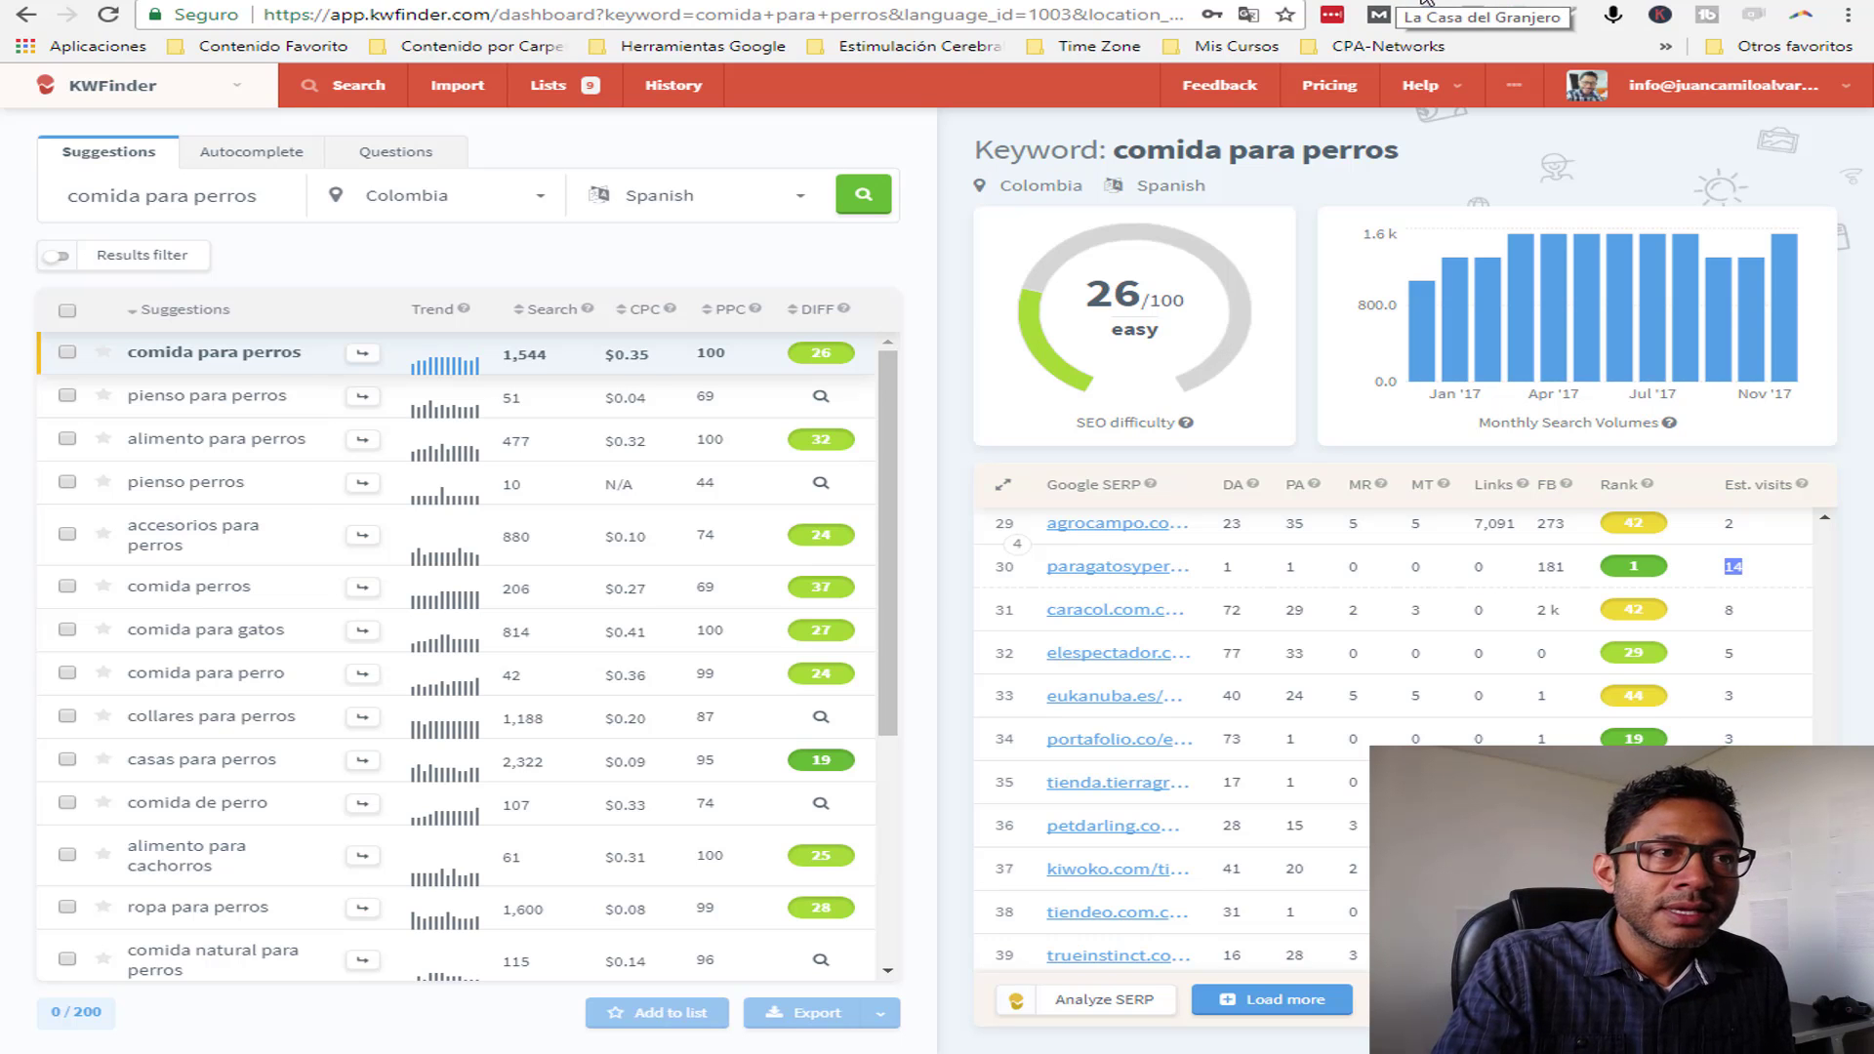
{"action": "left_click", "coordinate": [1390, 5]}
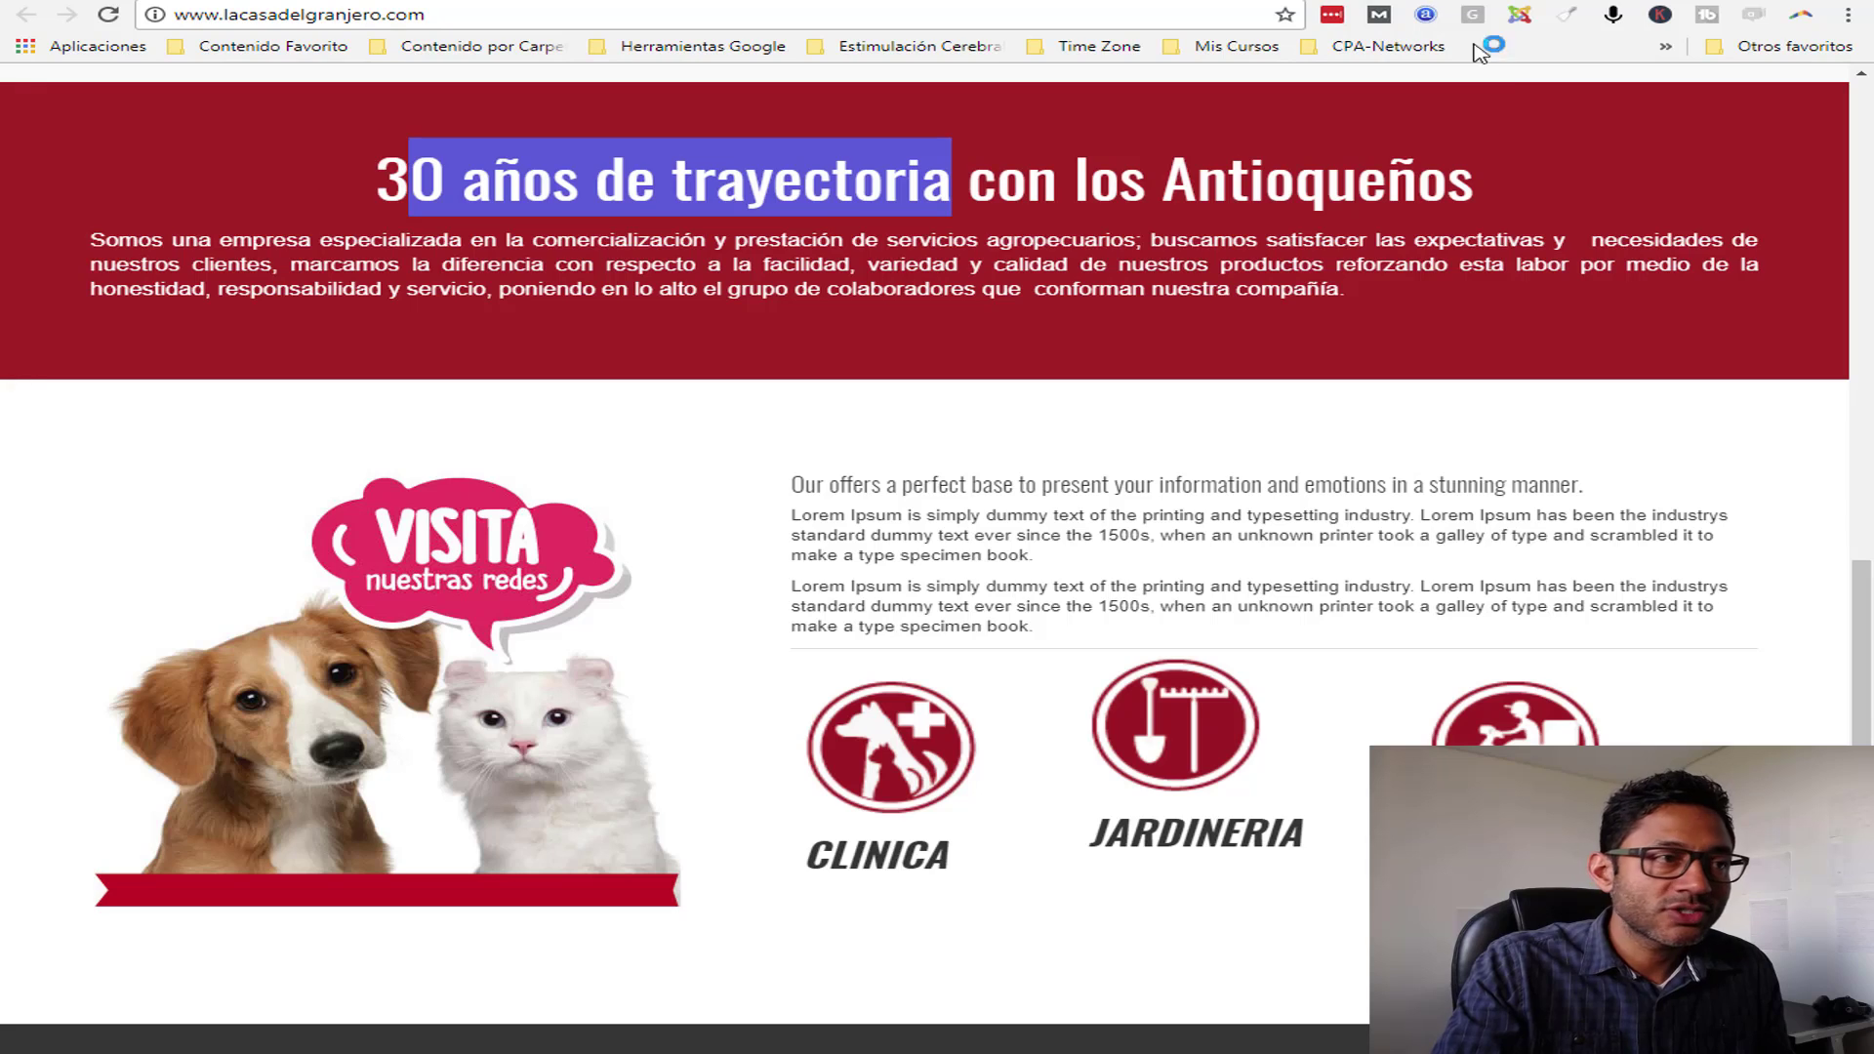
{"action": "scroll", "coordinate": [1627, 368], "scroll_direction": "up", "scroll_amount": 10}
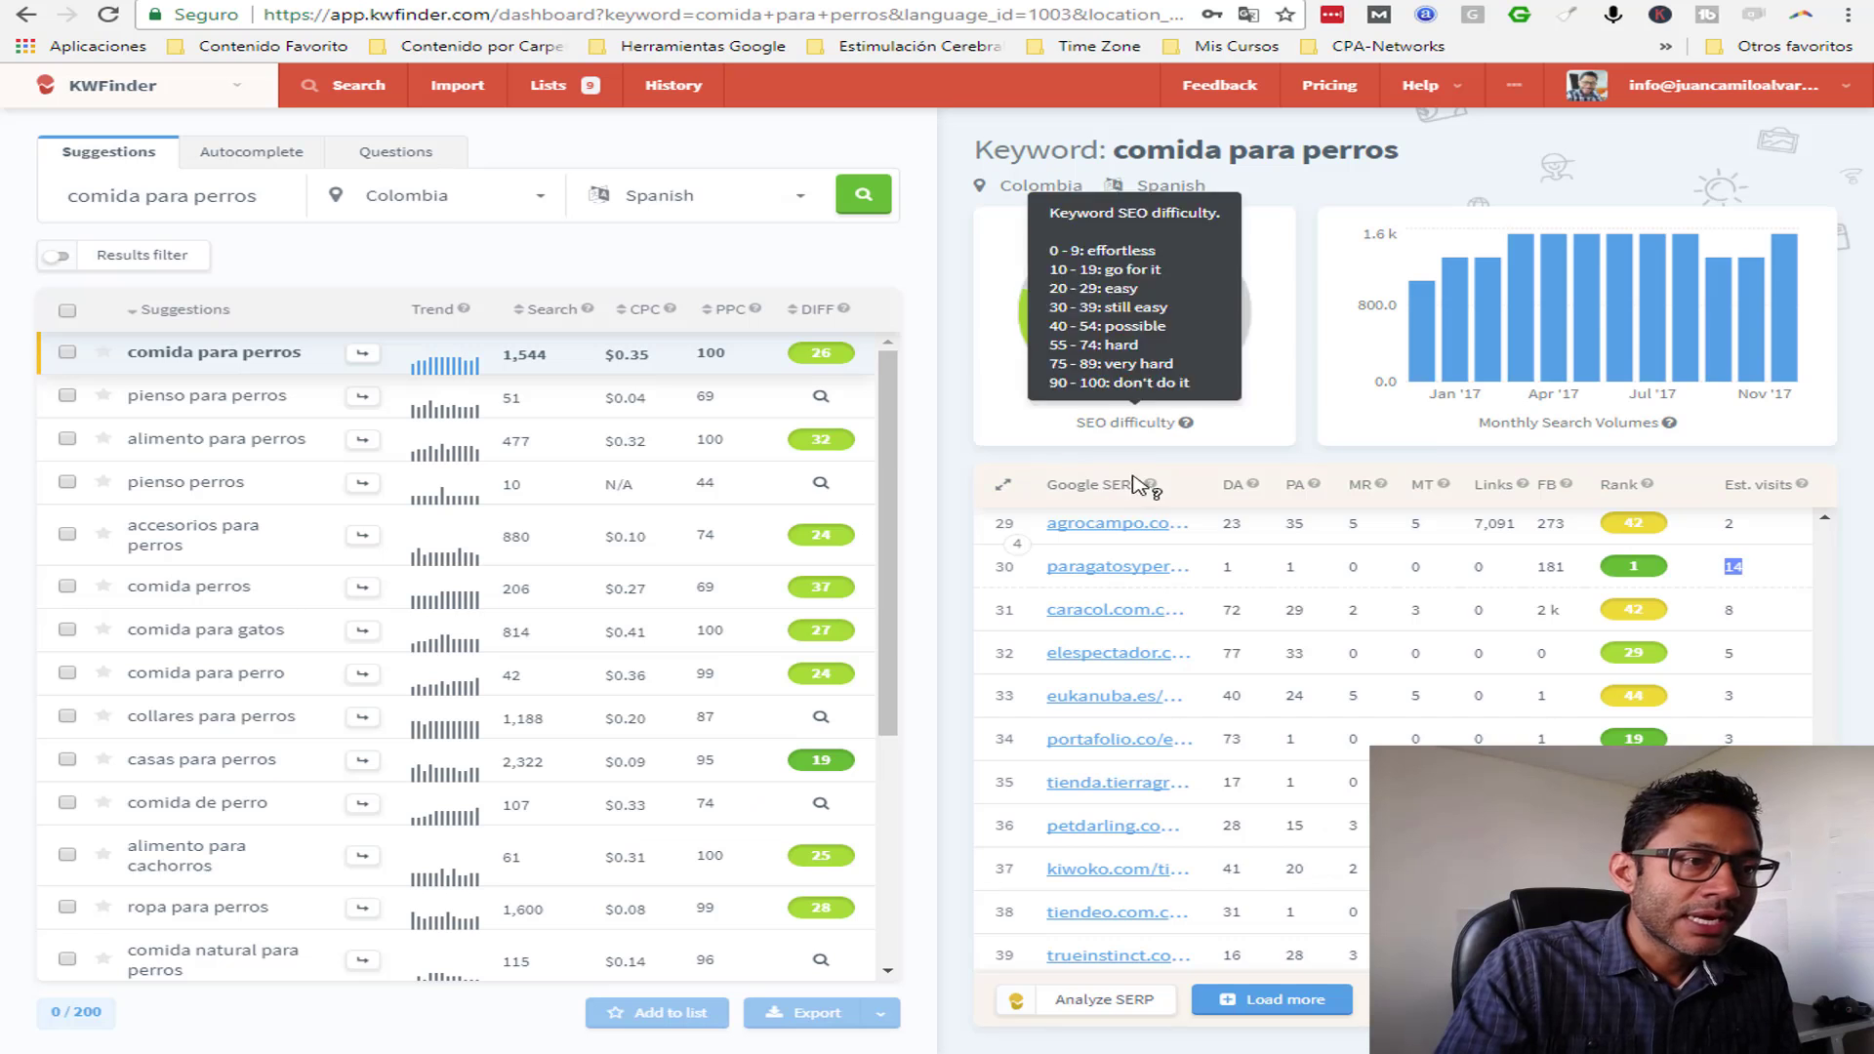
- Return to KWFinder and review the higher-ranked Google SERP results for "comida para perros"
{"action": "scroll", "coordinate": [1269, 546], "scroll_direction": "up", "scroll_amount": 15}
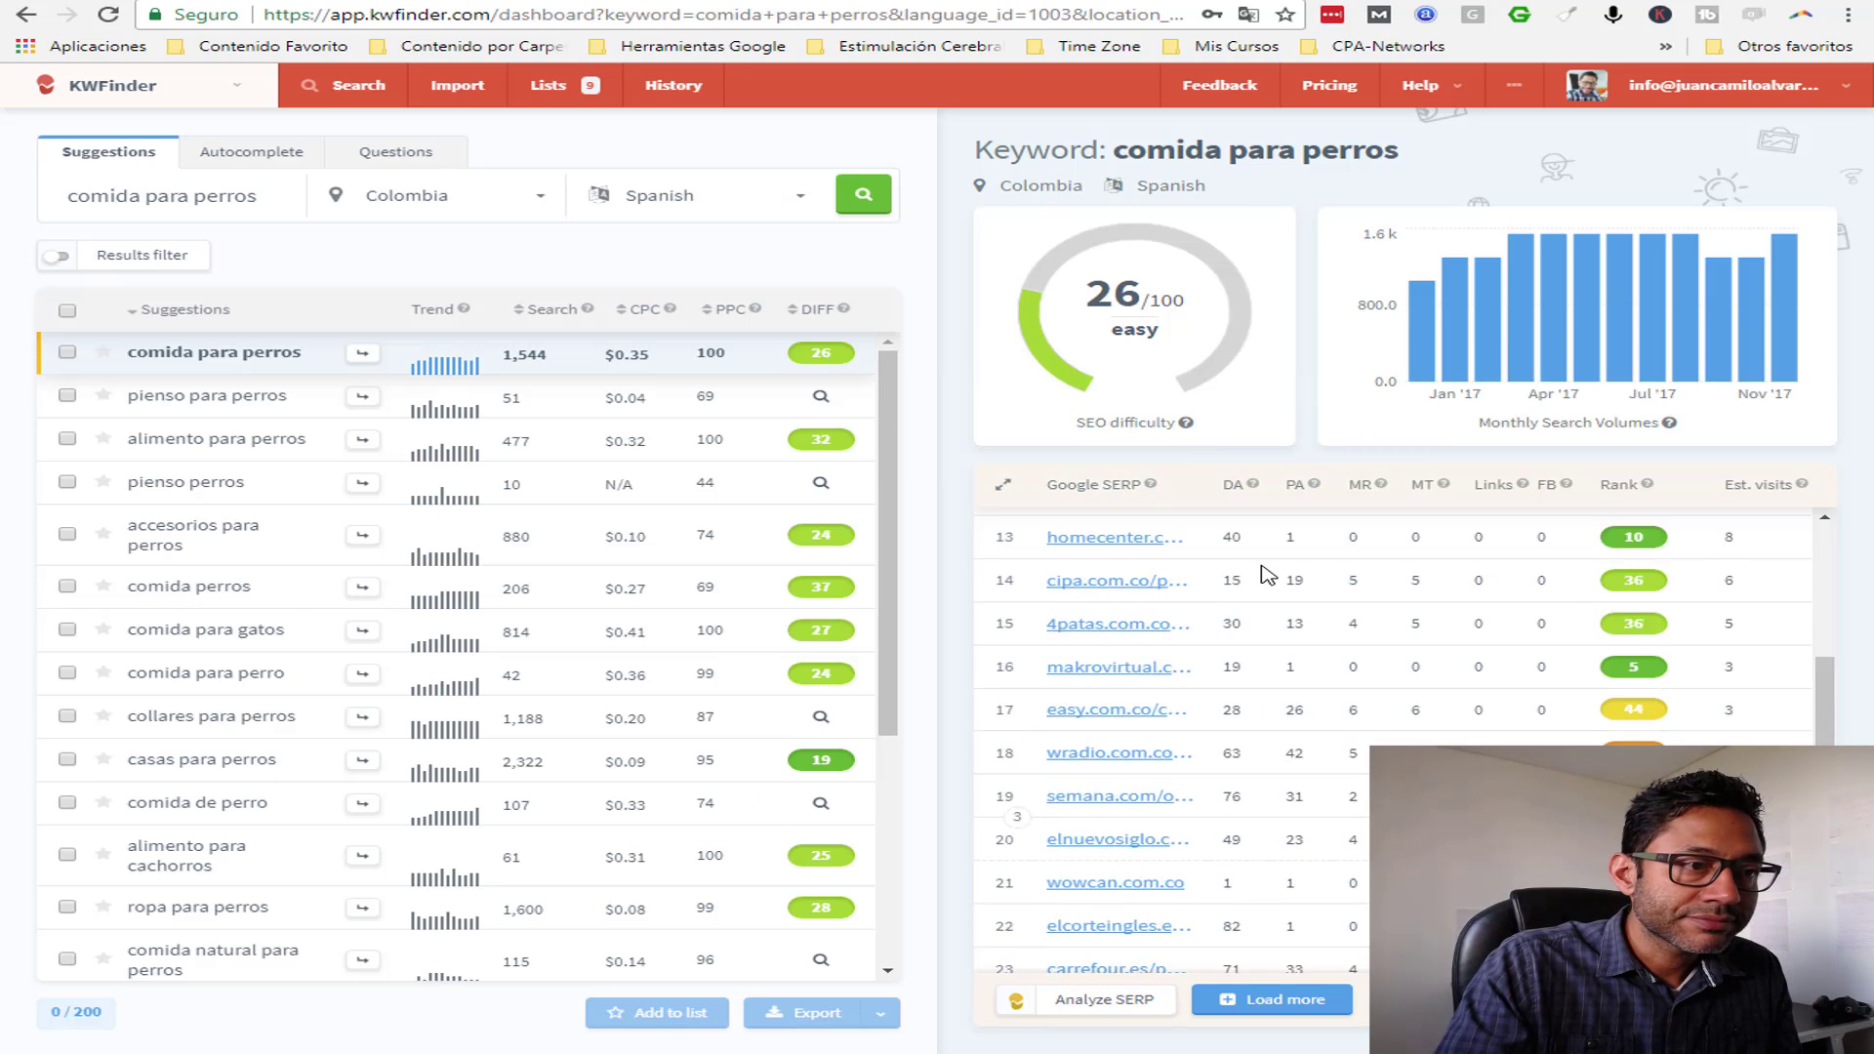